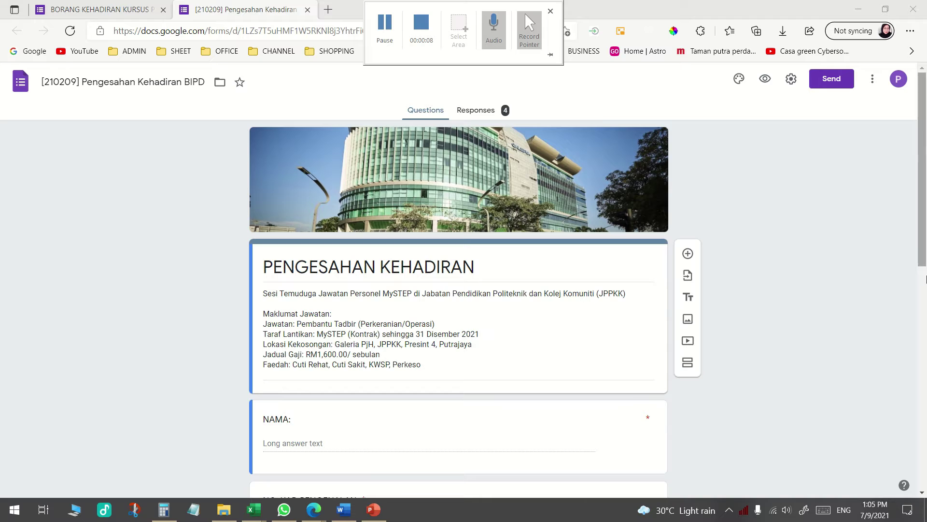
# Scroll through the existing PENGESAHAN KEHADIRAN attendance form in the editor
pyautogui.click(634, 98)
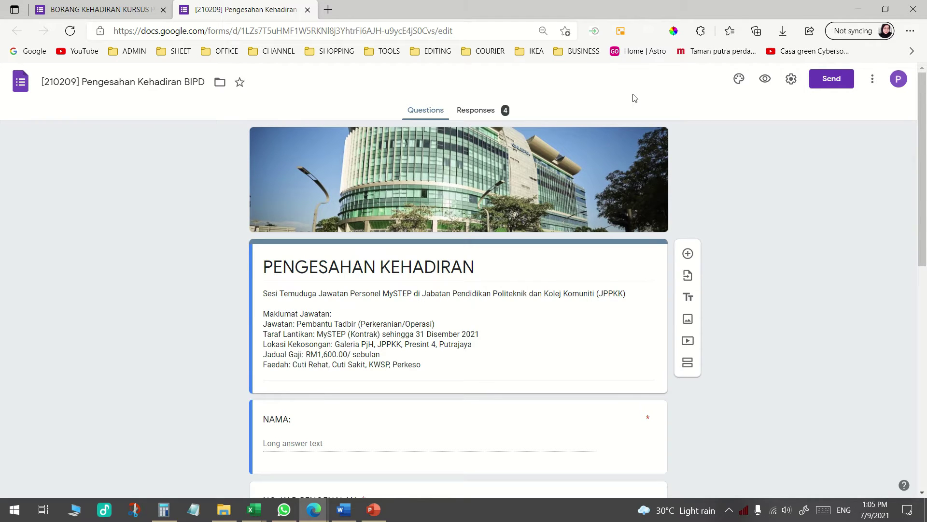
pyautogui.scroll(-4, 786, 338)
pyautogui.scroll(4, 790, 338)
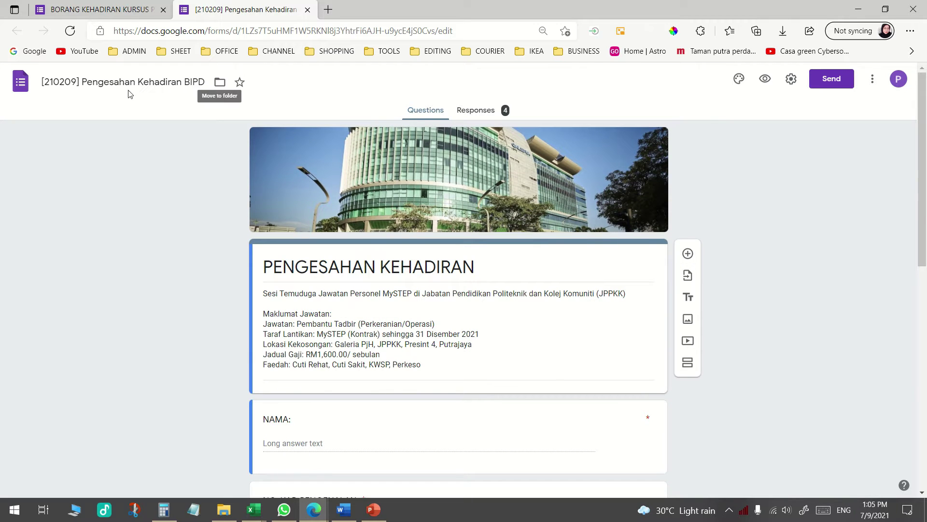
pyautogui.scroll(-3, 408, 249)
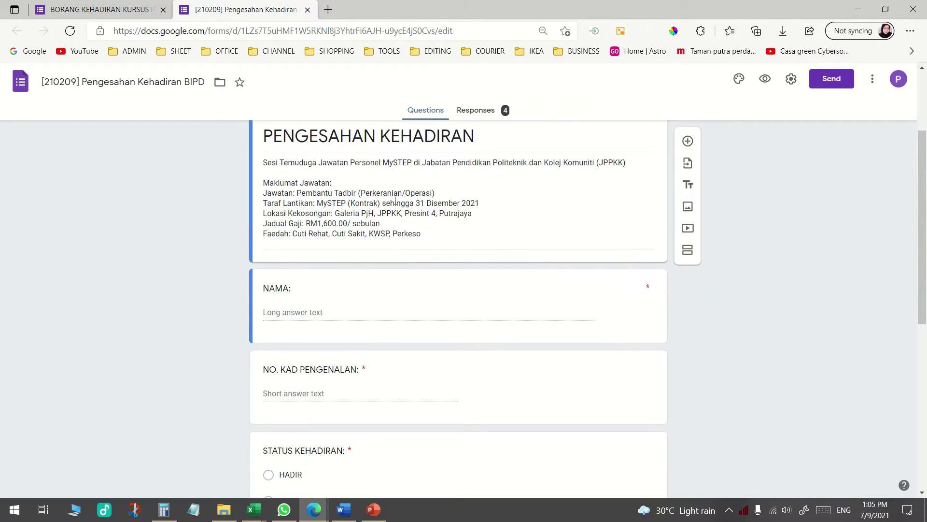
pyautogui.scroll(1, 408, 249)
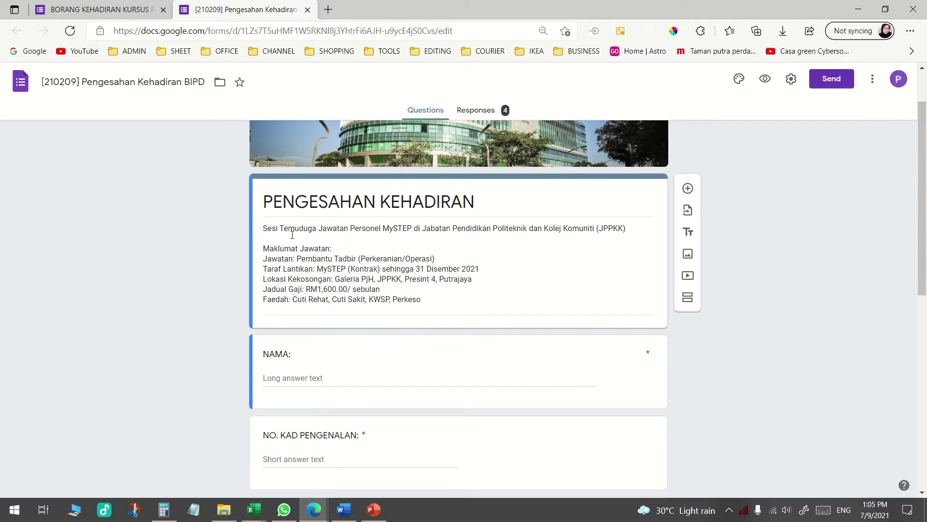
pyautogui.scroll(-4, 313, 232)
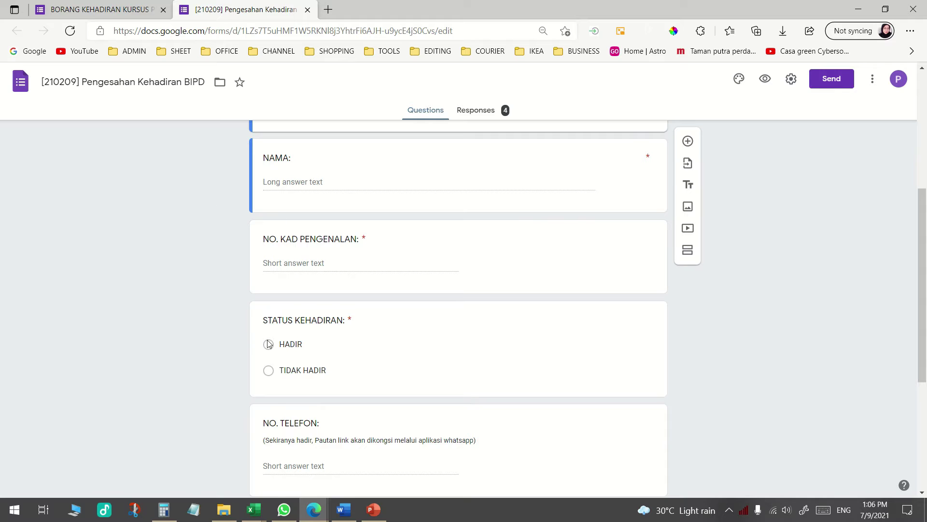
pyautogui.scroll(-3, 280, 334)
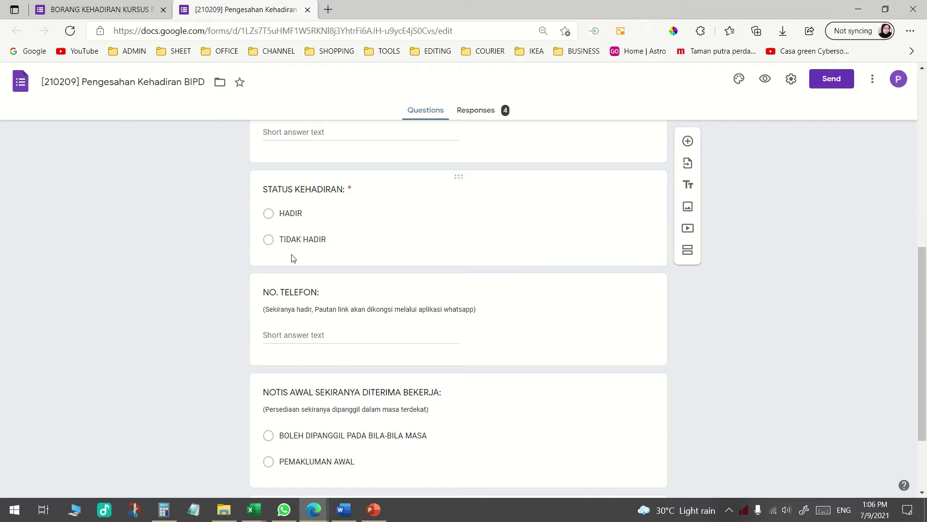
pyautogui.scroll(1, 291, 254)
pyautogui.scroll(3, 291, 254)
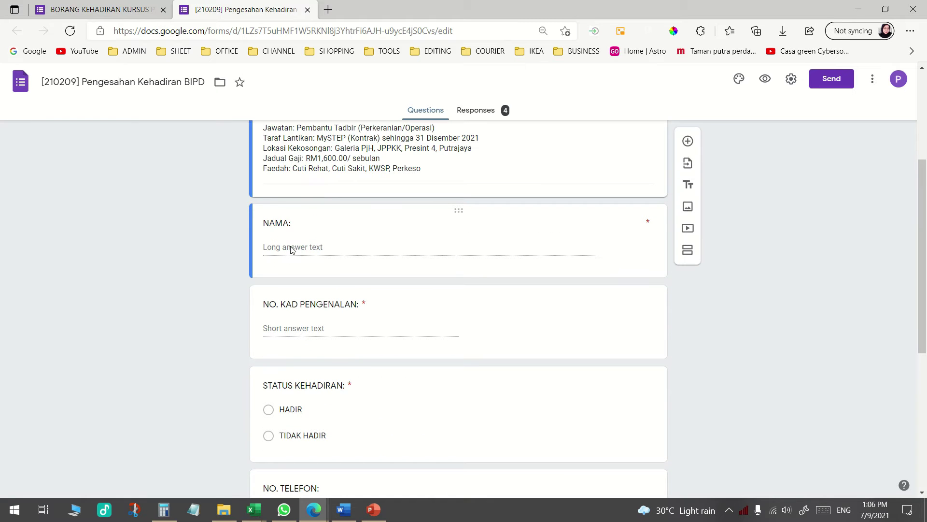
# Select the NAMA question and open the form's respondent preview
pyautogui.click(291, 249)
pyautogui.scroll(-4, 300, 274)
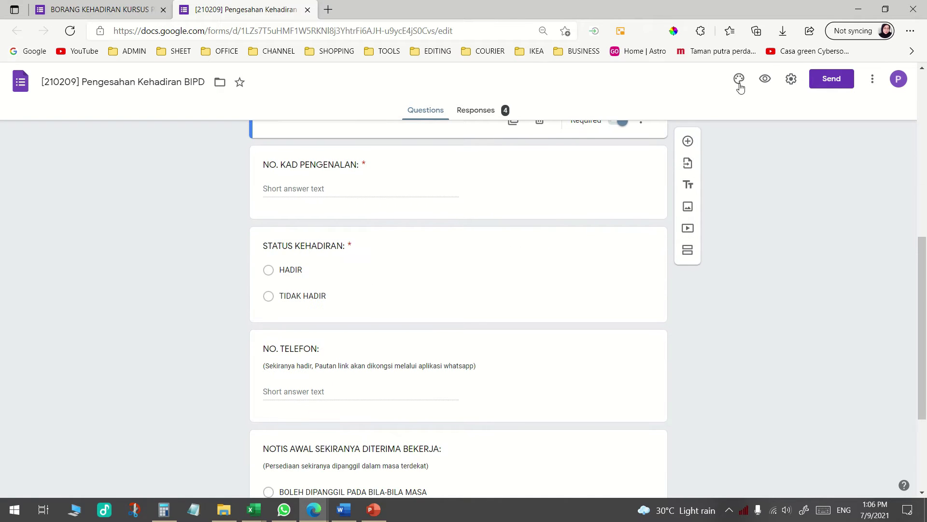
pyautogui.click(765, 80)
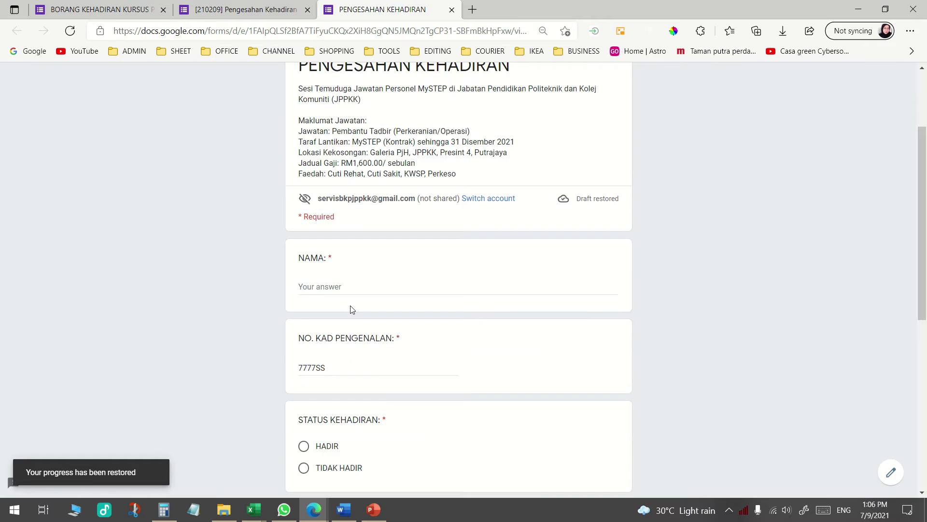
# Try answering the NO. TELEFON question in the preview, then close the preview
pyautogui.scroll(-4, 350, 304)
pyautogui.scroll(-3, 338, 311)
pyautogui.click(320, 222)
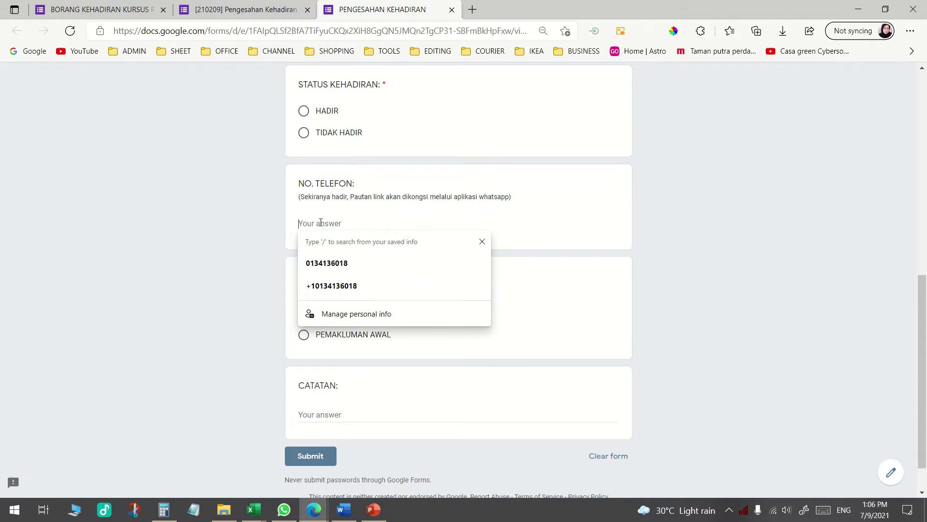
pyautogui.click(623, 307)
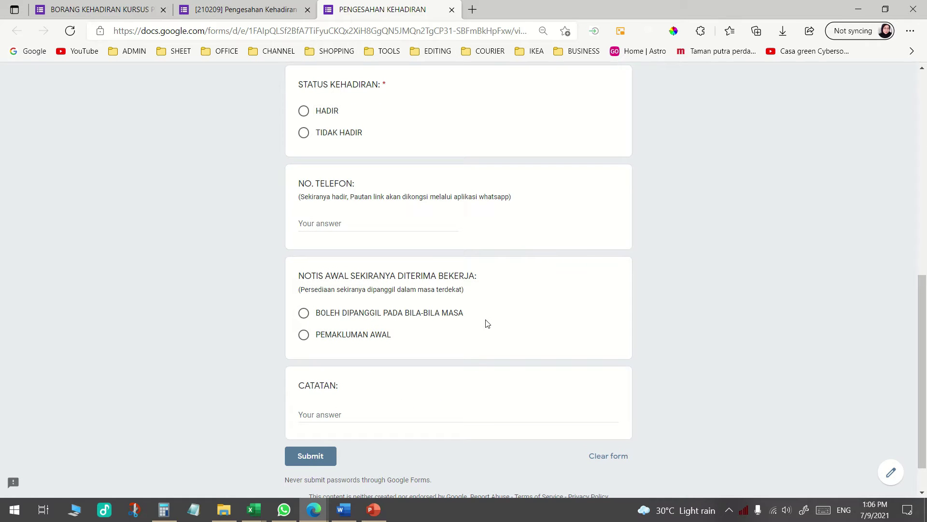
pyautogui.scroll(-1, 432, 371)
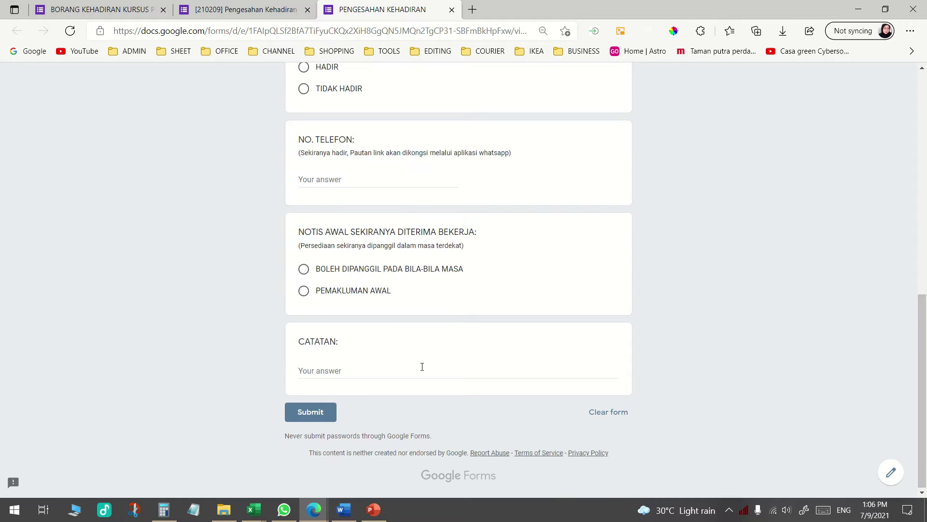
pyautogui.scroll(15, 338, 358)
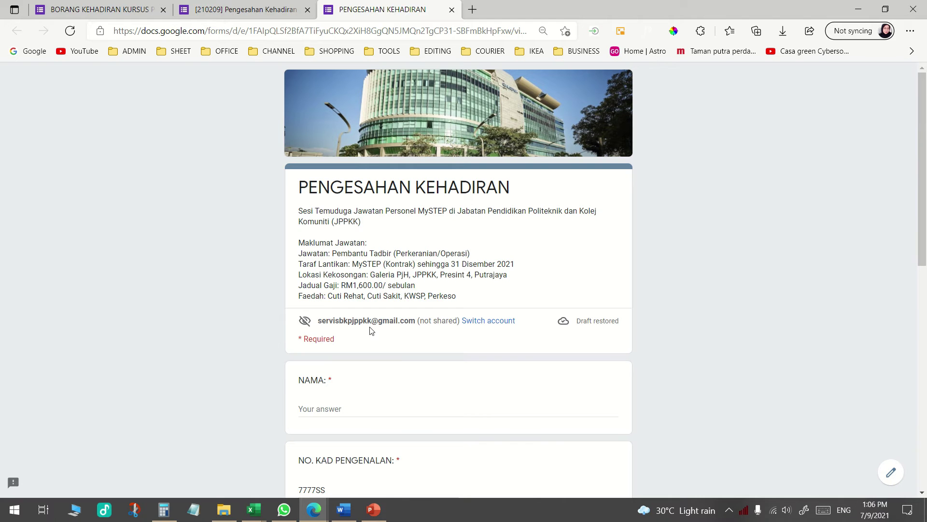
pyautogui.click(452, 9)
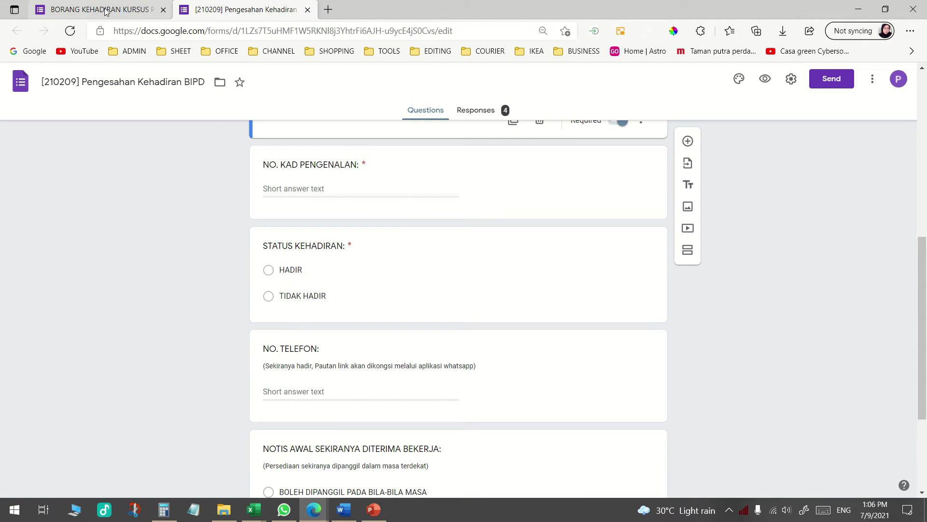
# Review the BORANG KEHADIRAN KURSUS form title, then load the Google homepage in a new tab
pyautogui.click(107, 11)
pyautogui.scroll(10, 354, 188)
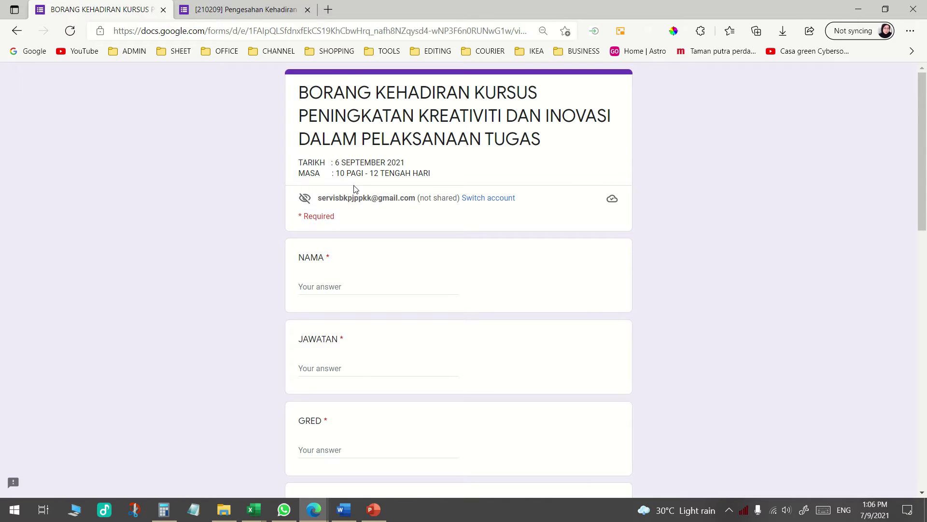
pyautogui.moveTo(299, 92); pyautogui.dragTo(552, 140)
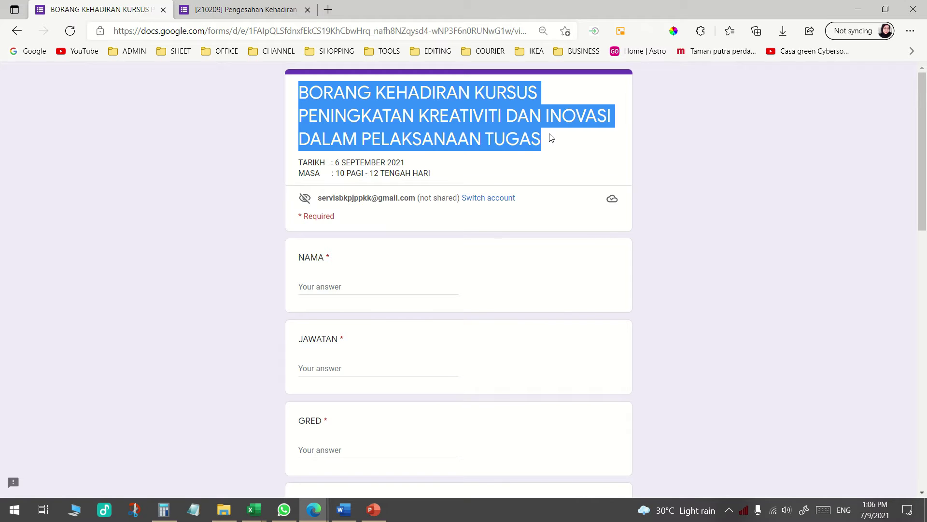
pyautogui.click(377, 178)
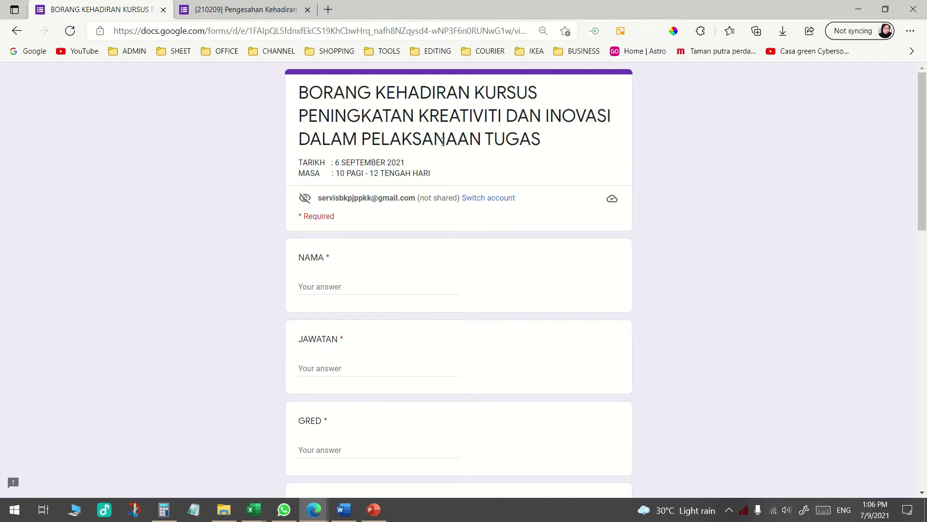
pyautogui.scroll(-20, 443, 142)
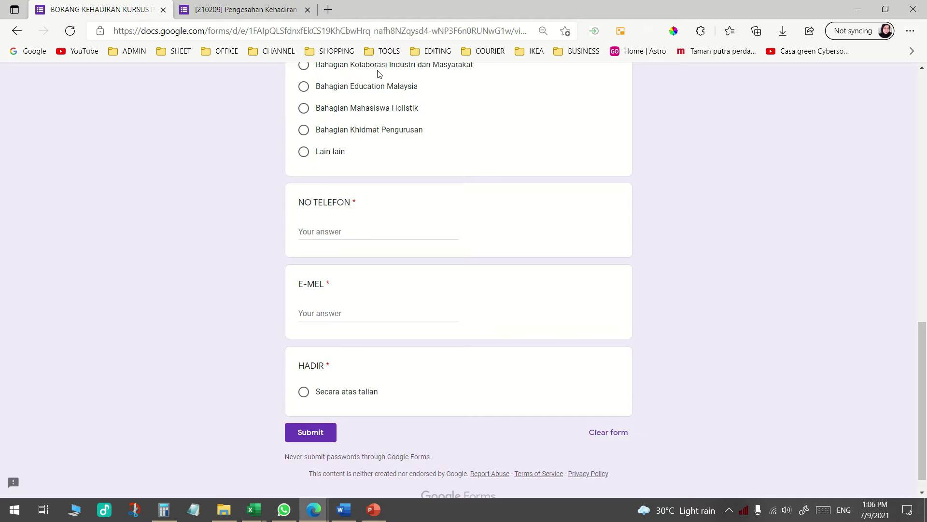
pyautogui.scroll(20, 382, 78)
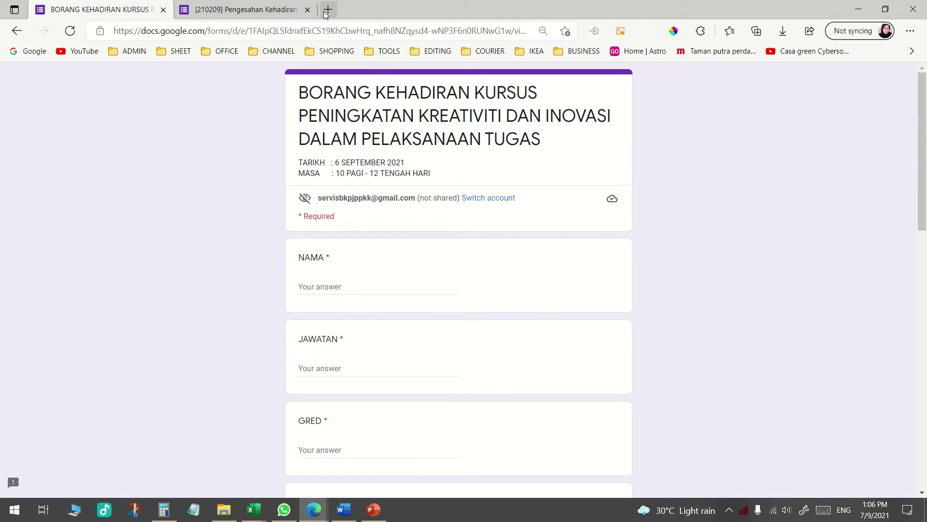
pyautogui.click(326, 14)
pyautogui.click(30, 56)
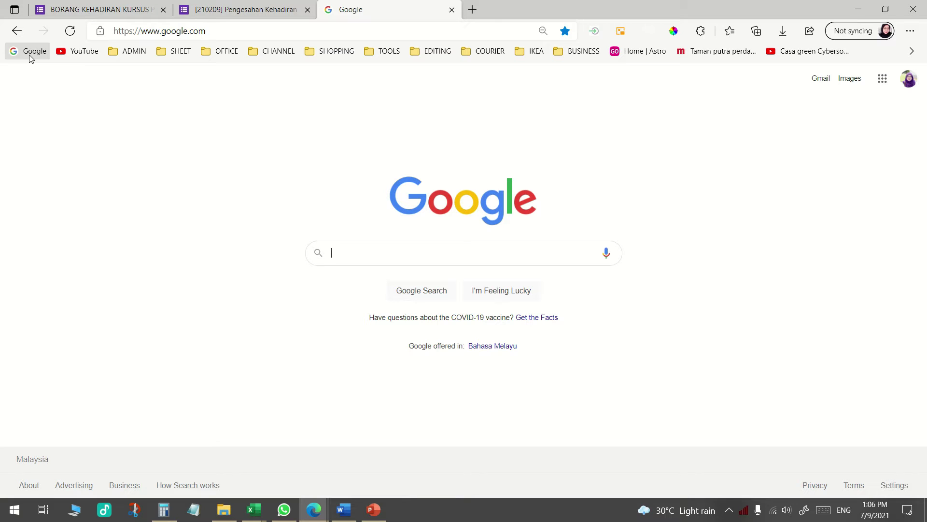
# Open Google Drive from the Google apps grid
pyautogui.click(29, 56)
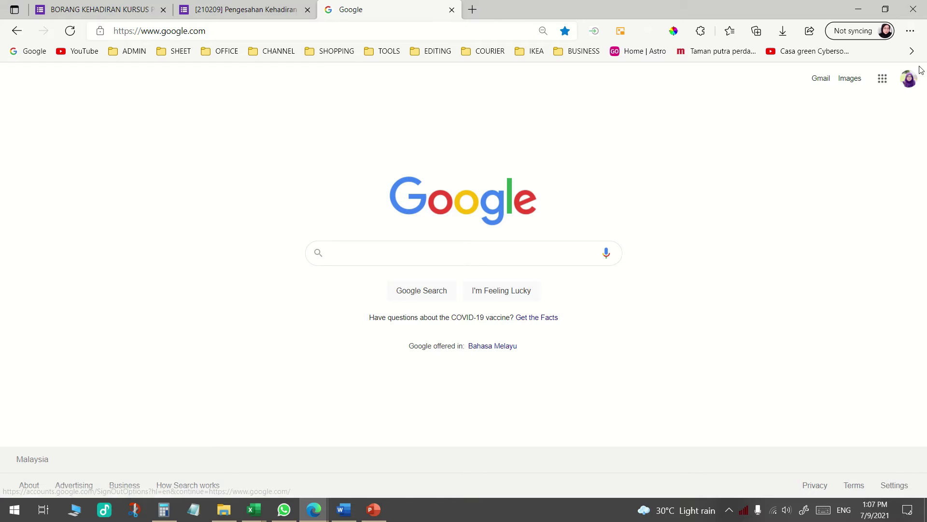
pyautogui.click(881, 80)
pyautogui.scroll(-1, 886, 261)
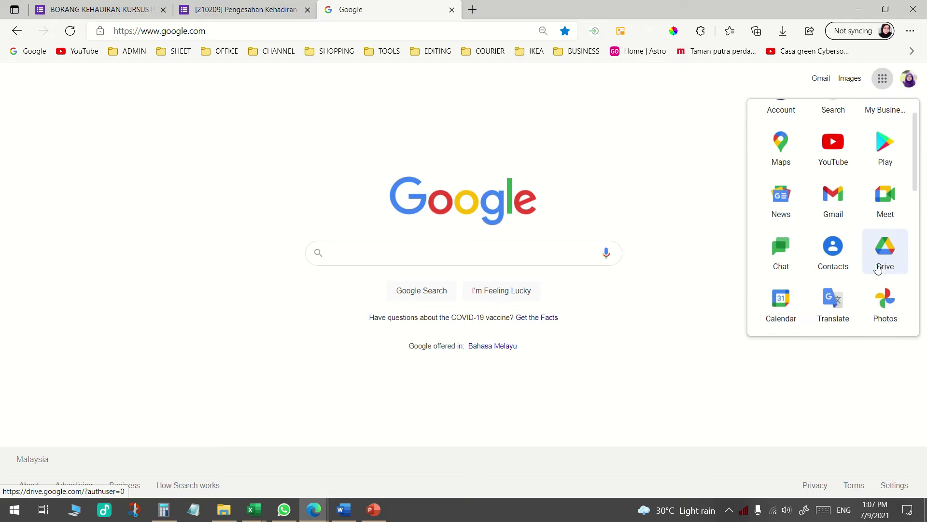
pyautogui.click(887, 251)
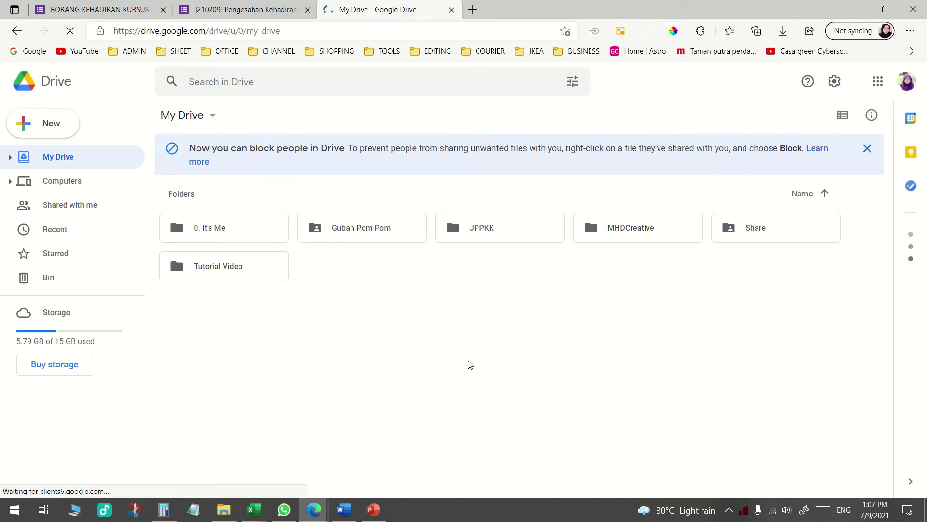
# Create a folder named GOOGLE FORM in My Drive and open it
pyautogui.rightClick(404, 310)
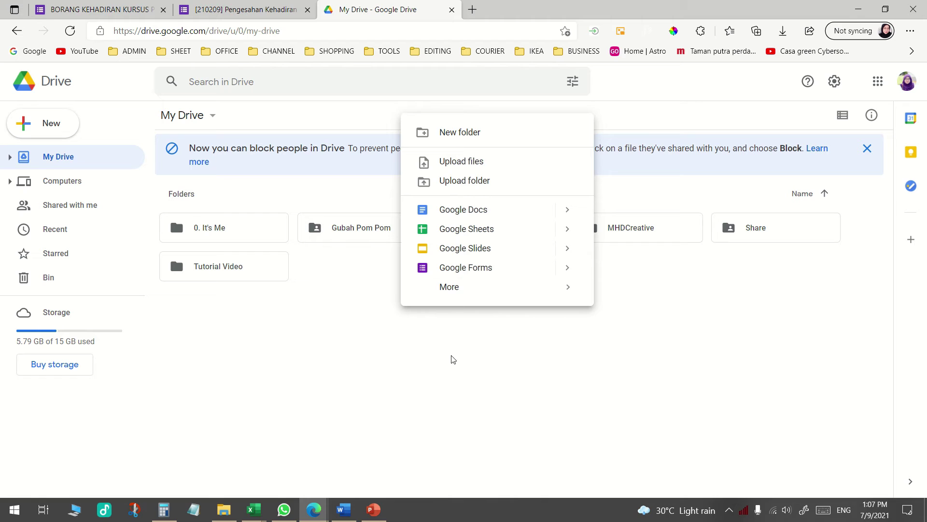
pyautogui.click(452, 135)
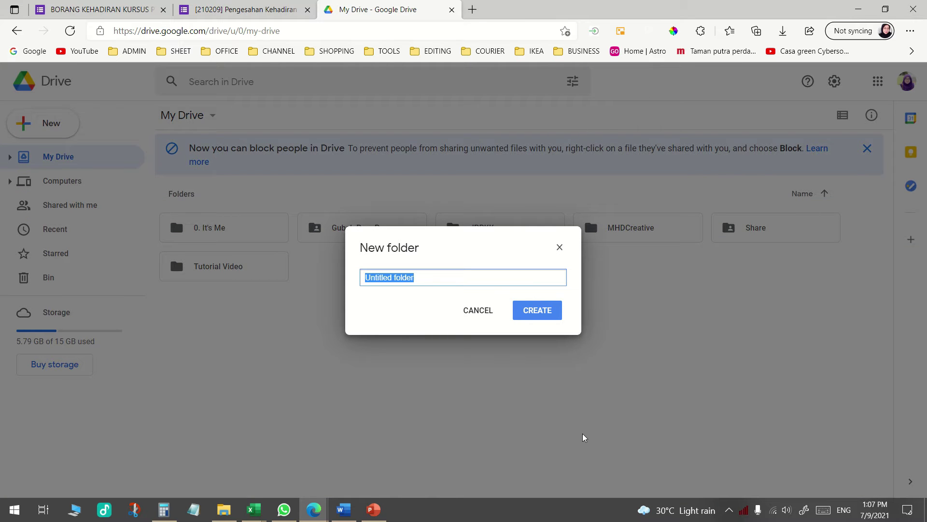
pyautogui.write('gOOGL')
pyautogui.press('BackSpace')
pyautogui.press('BackSpace')
pyautogui.press('BackSpace')
pyautogui.write('GOOGLE FORM')
pyautogui.click(535, 311)
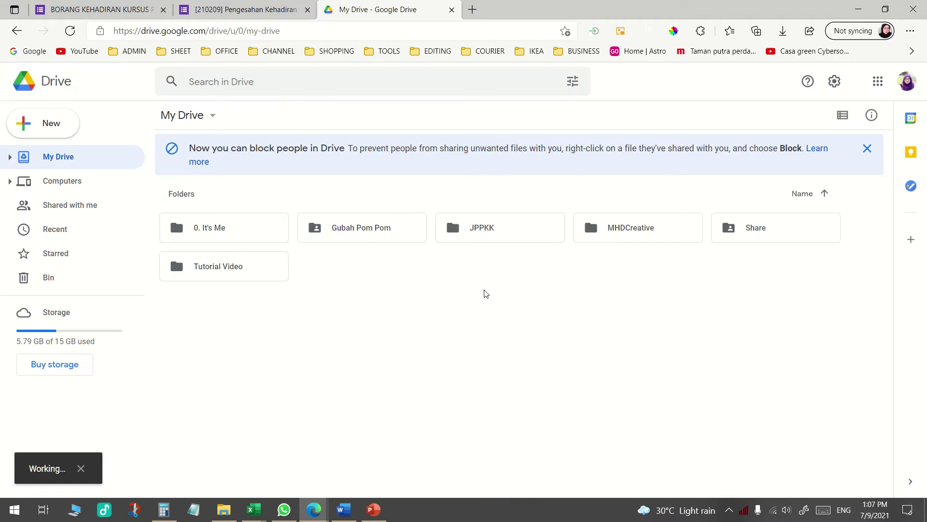
pyautogui.doubleClick(385, 238)
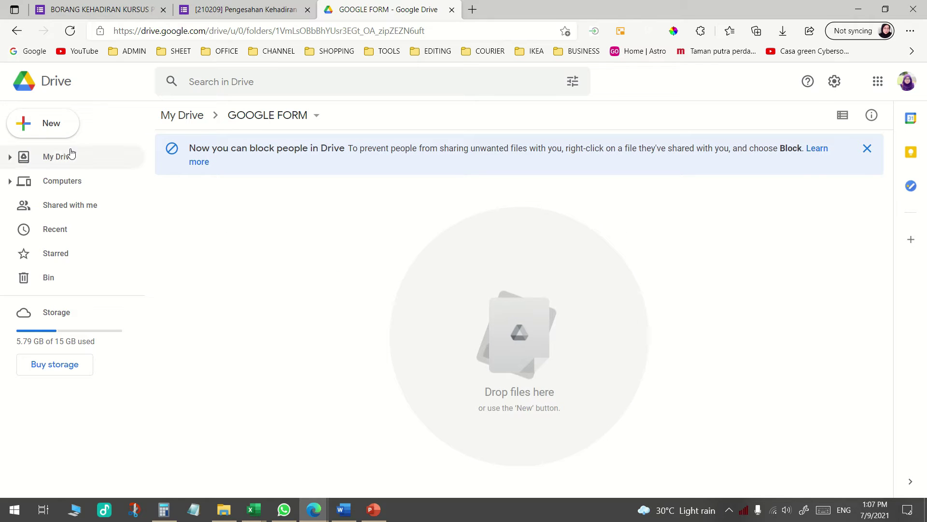
# Create a new Google Form inside the GOOGLE FORM folder and switch to it
pyautogui.click(49, 124)
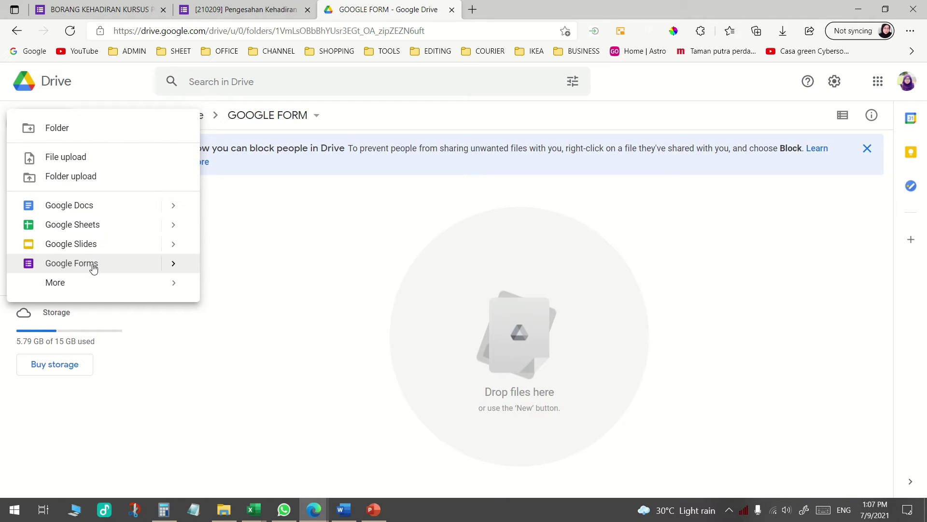
pyautogui.click(116, 264)
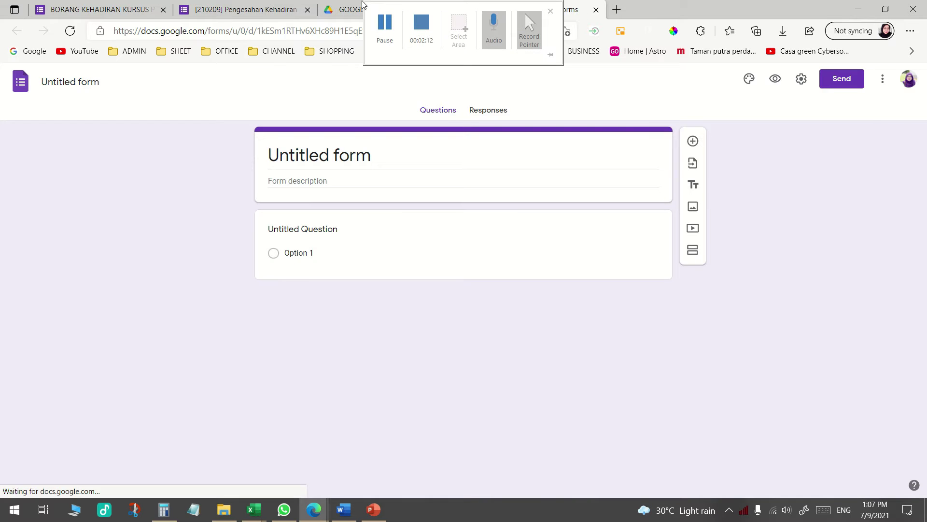
pyautogui.click(354, 8)
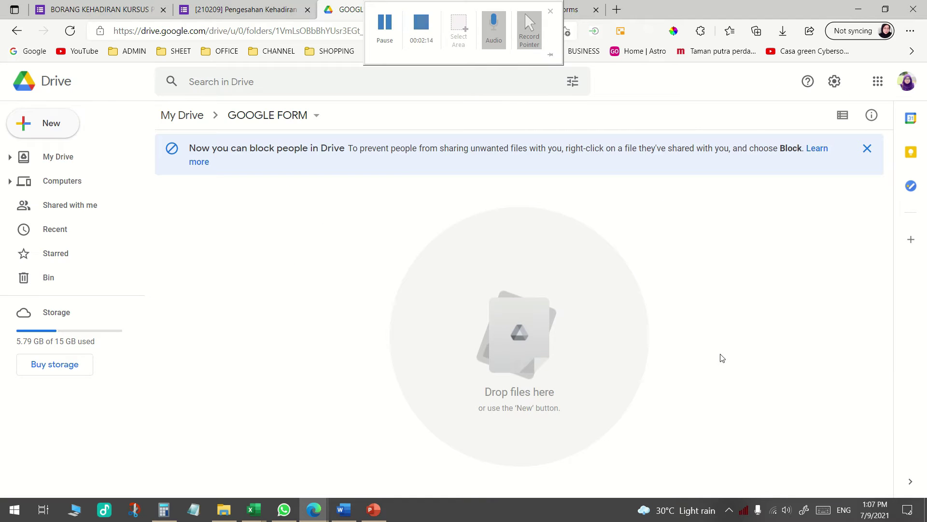
pyautogui.click(548, 9)
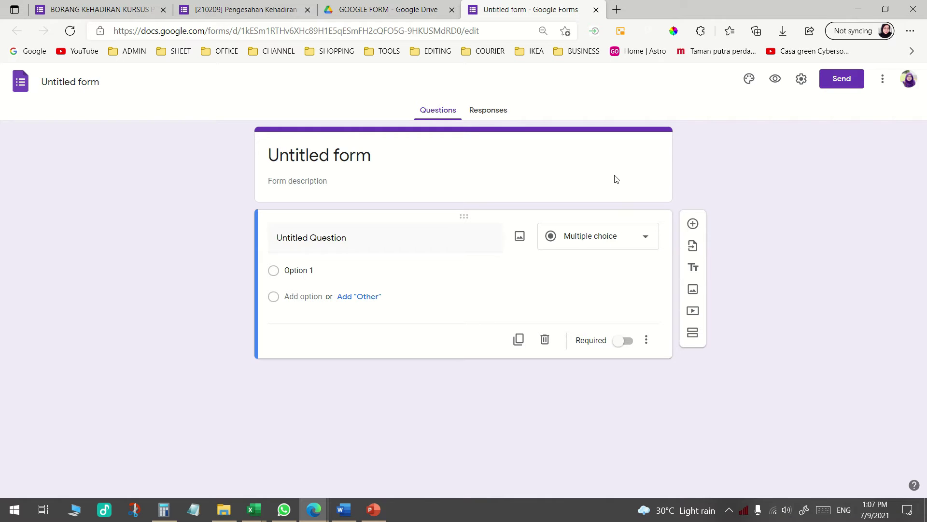
# Clear the Untitled form title and view the [210209] Pengesahan Kehadiran BIPD form for reference
pyautogui.click(357, 160)
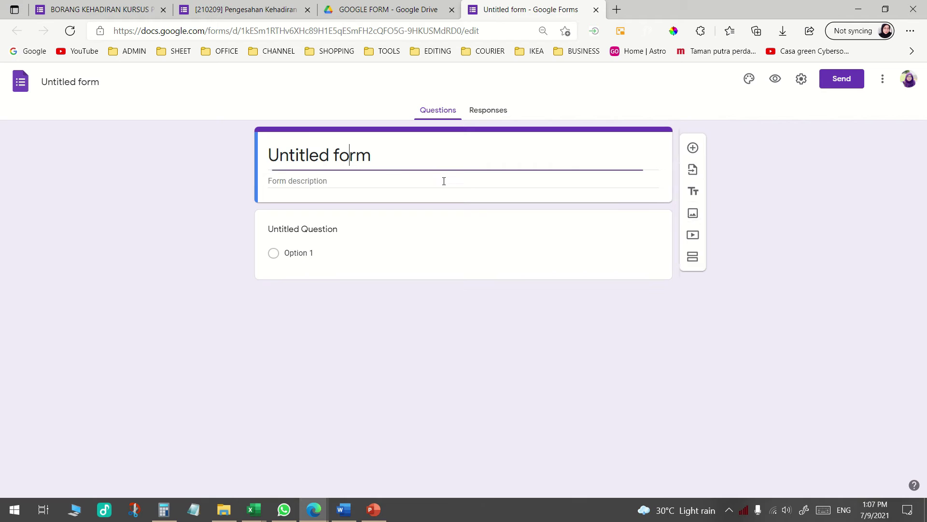
pyautogui.moveTo(372, 160); pyautogui.dragTo(216, 158)
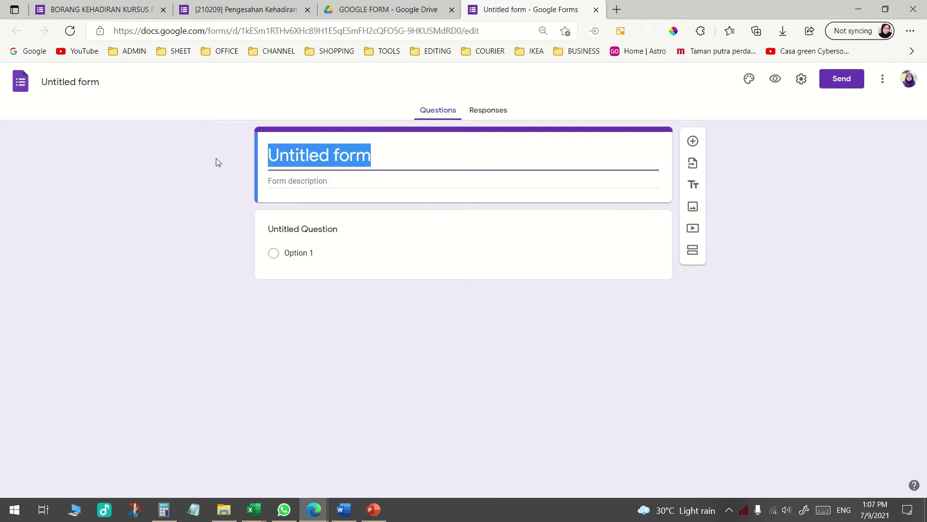
pyautogui.press('BackSpace')
pyautogui.click(140, 10)
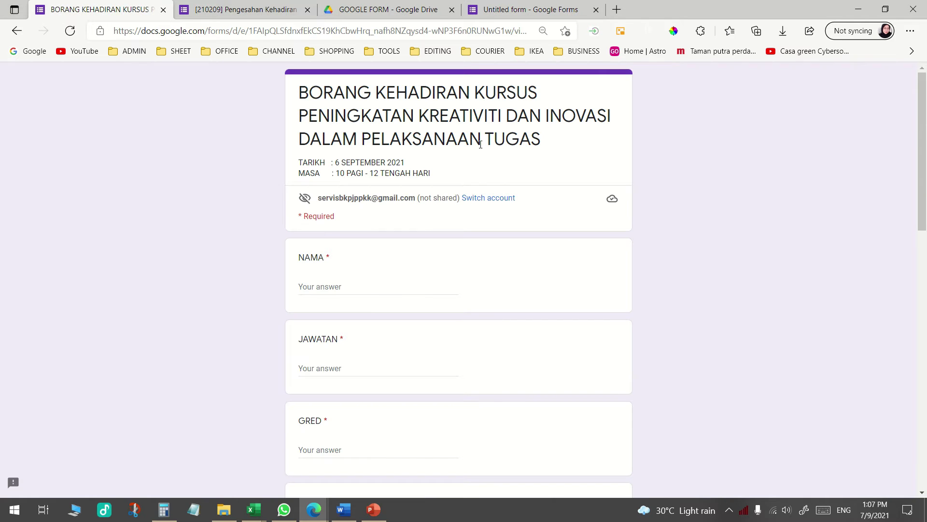
pyautogui.click(256, 12)
pyautogui.scroll(10, 390, 270)
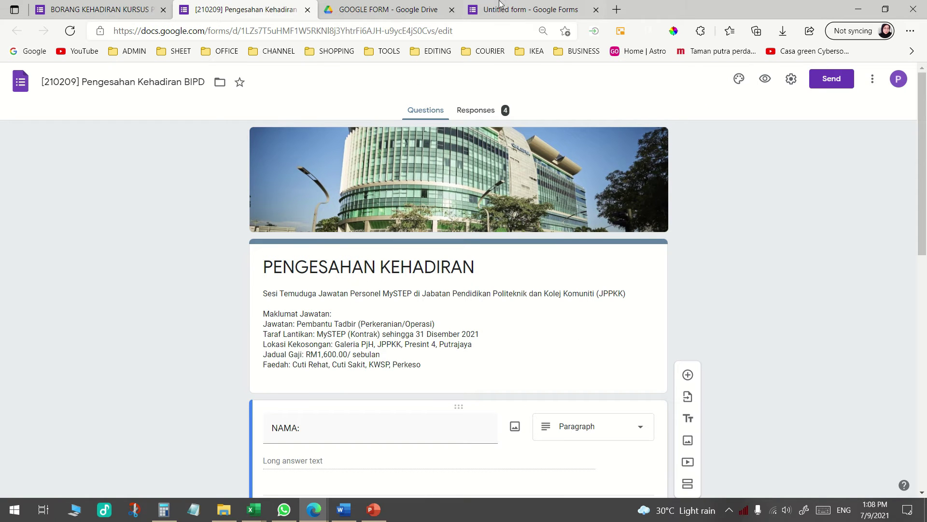
pyautogui.click(549, 10)
# Place the browser beside the Word letter and title the form PENGESAHAN KEHADIRAN KURSUS PENGURUSAN STRESS
pyautogui.click(886, 9)
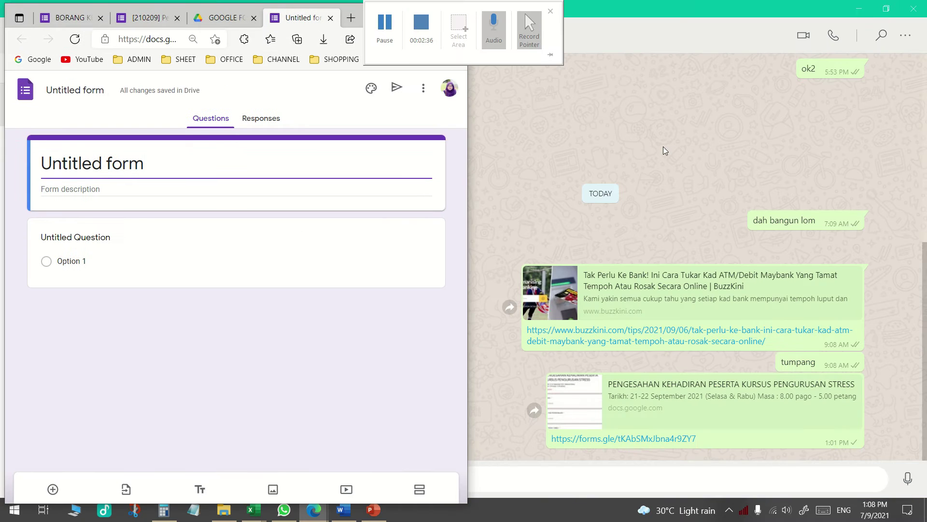
pyautogui.click(860, 9)
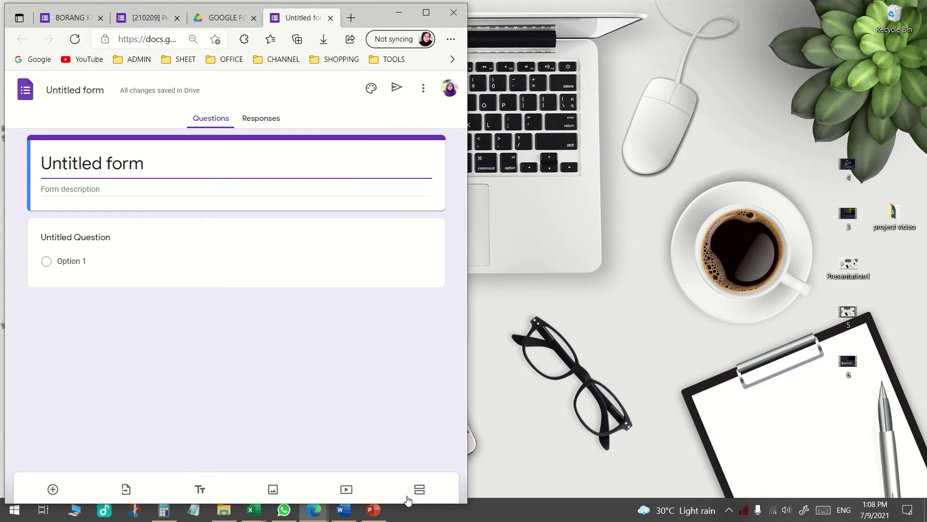
pyautogui.click(344, 509)
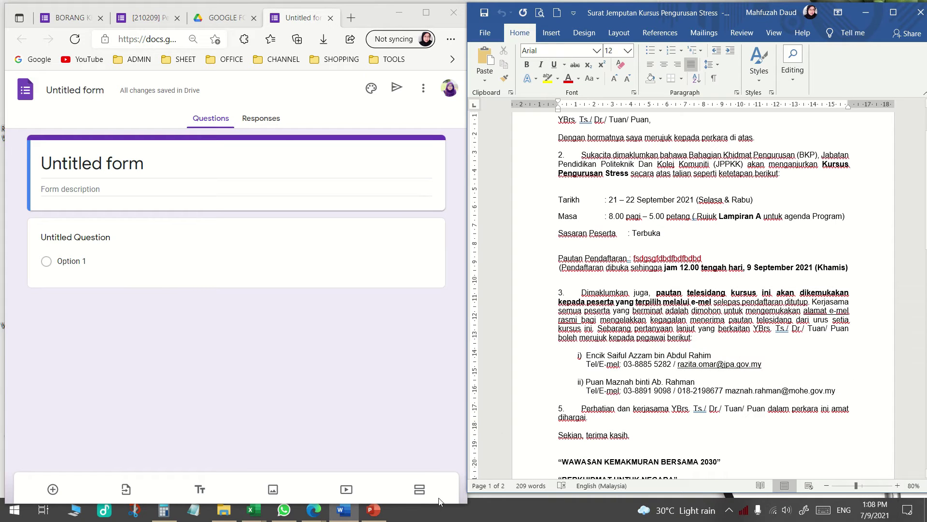
pyautogui.moveTo(336, 515)
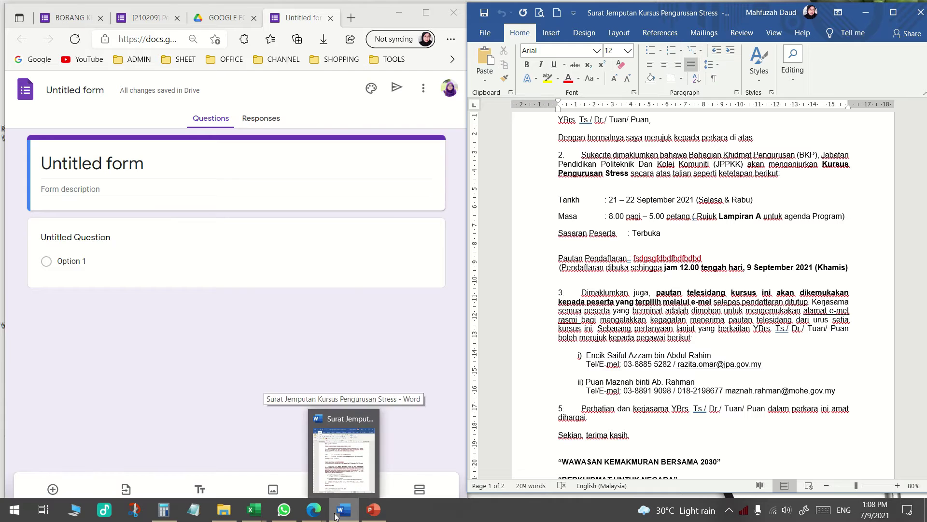
pyautogui.scroll(3, 704, 300)
pyautogui.moveTo(155, 164); pyautogui.dragTo(3, 165)
pyautogui.write('PENGE')
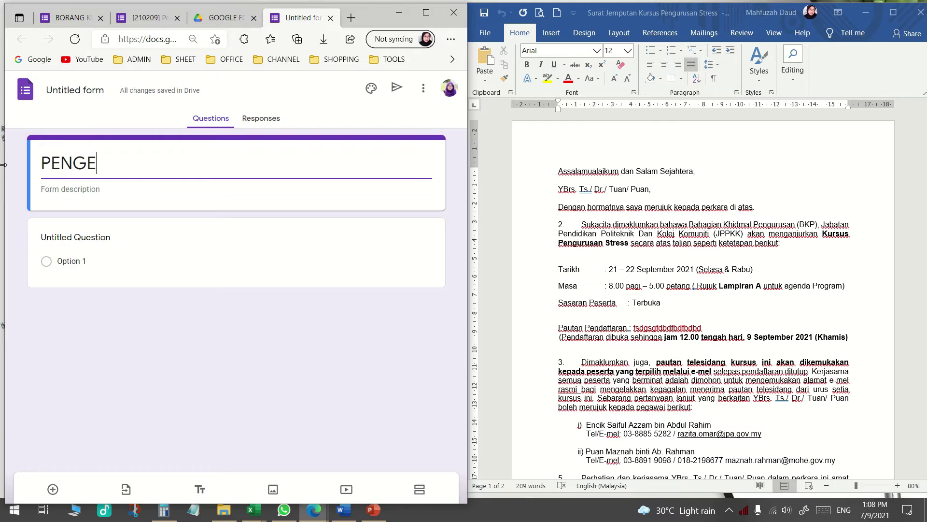
pyautogui.write('SAHAN KEHADIRAN')
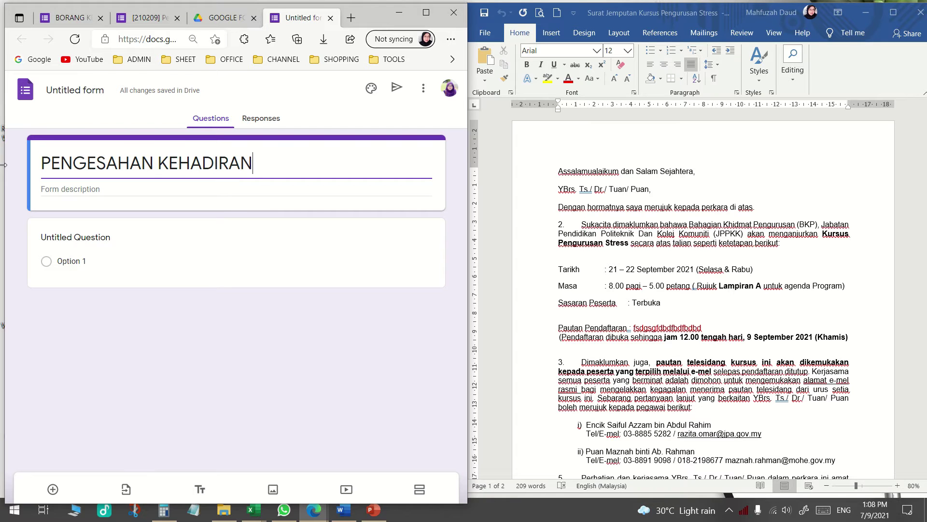
pyautogui.write(' KUR')
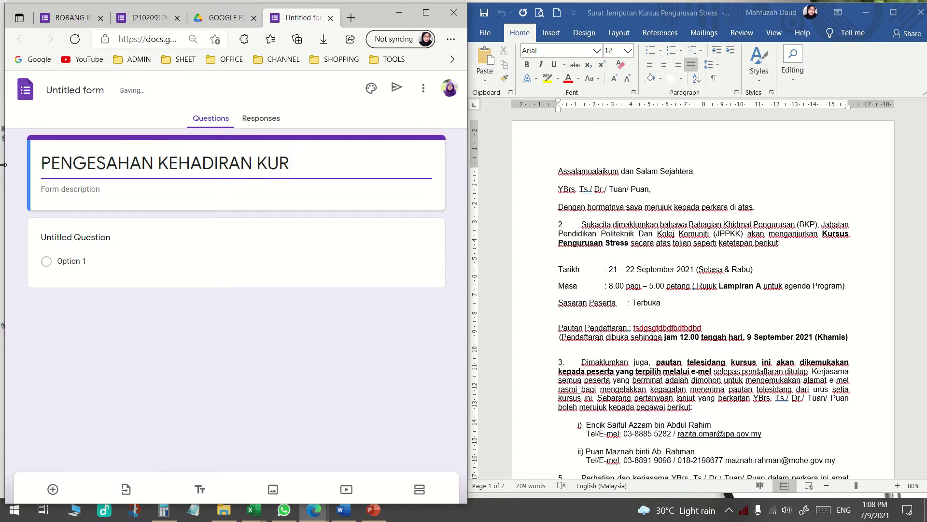
pyautogui.write('SUS PENGU')
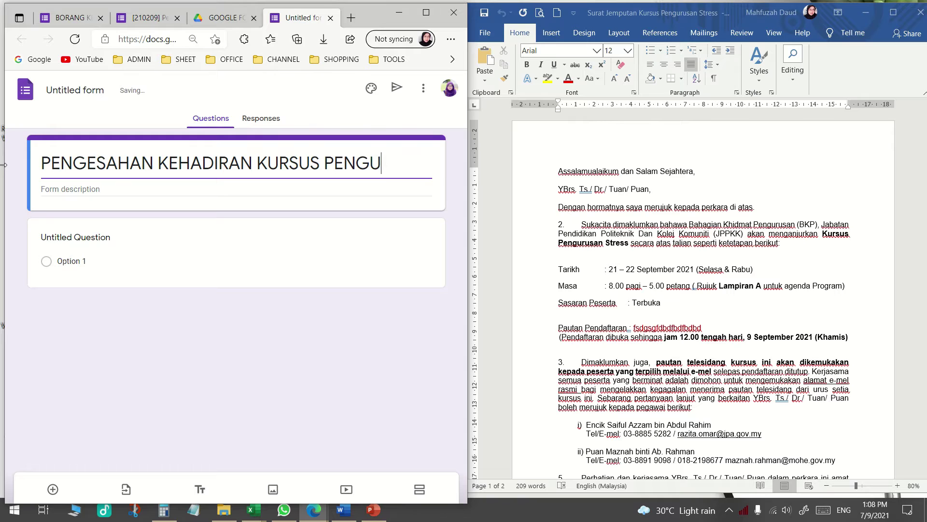
pyautogui.write('RUSAN STRESS')
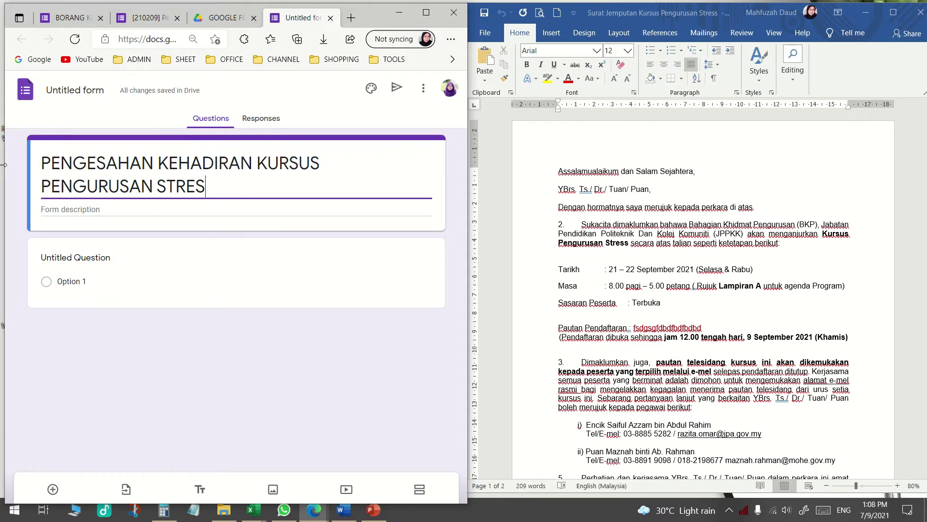
# Add description lines 'TARIKH: 21-22 SEPTEMBER 2021' and 'MASA: 8.00 PAGI - 5.00 PETANG'
pyautogui.click(102, 210)
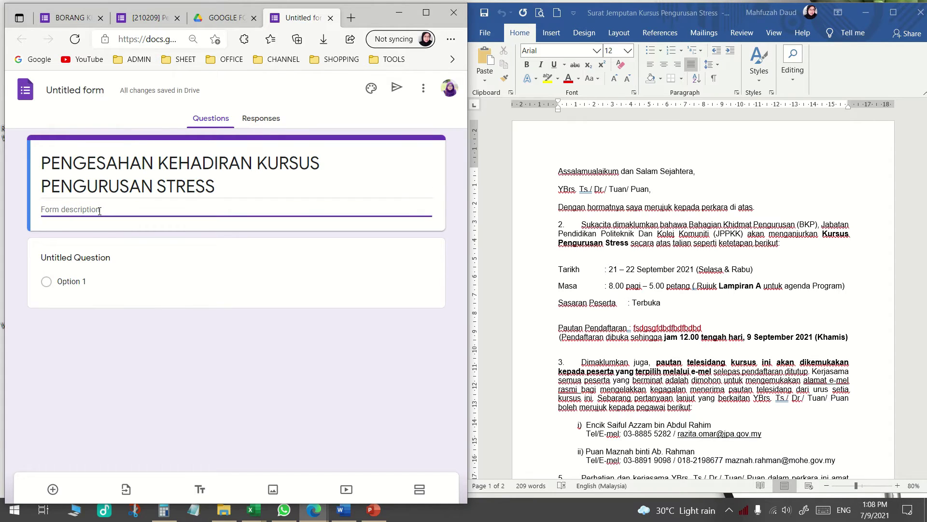
pyautogui.write('TARIKH: ')
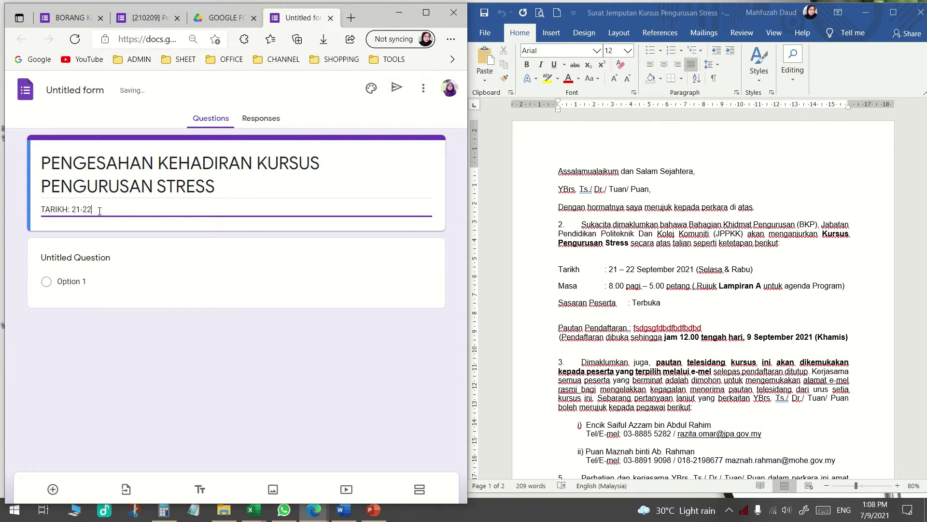
pyautogui.write('21-22 SEPTEMBER 2021')
pyautogui.press('Return')
pyautogui.write('MASA')
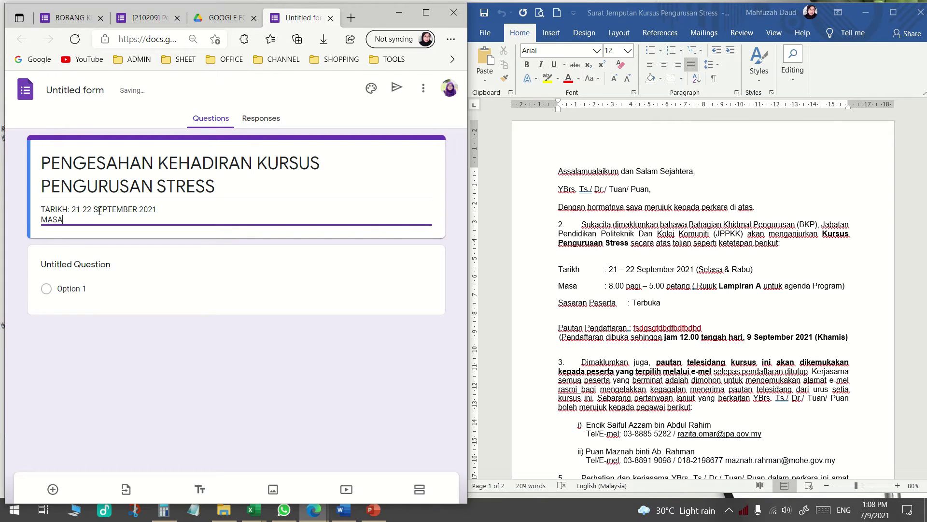
pyautogui.write(': 8.00 PAGI - 5.00 PETANG')
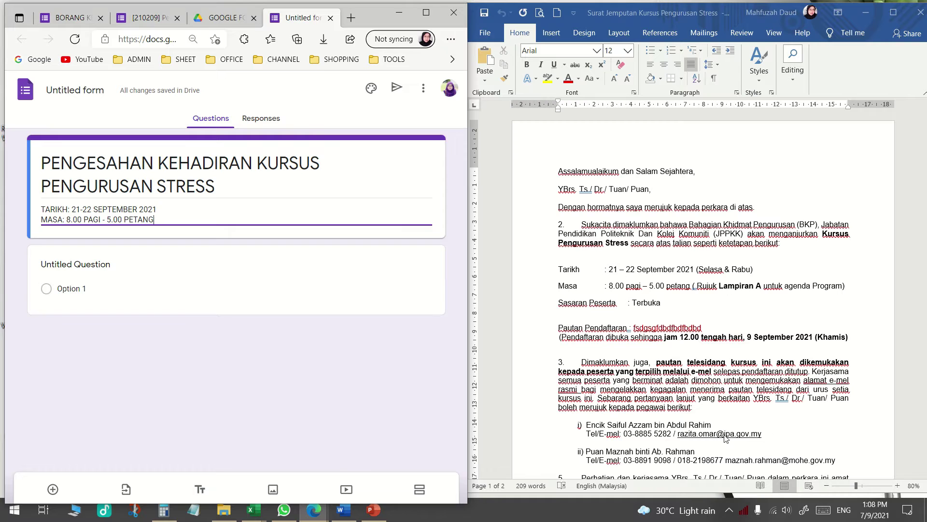
pyautogui.click(638, 441)
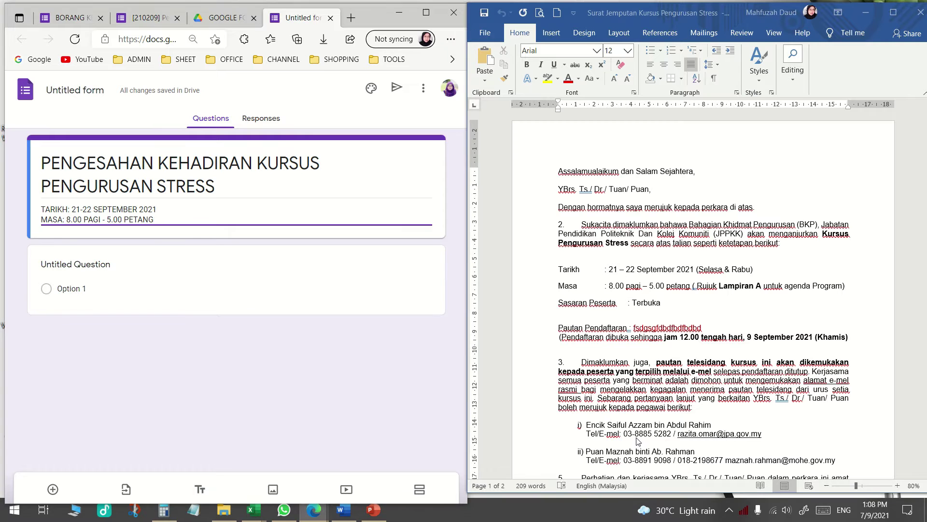
pyautogui.click(232, 222)
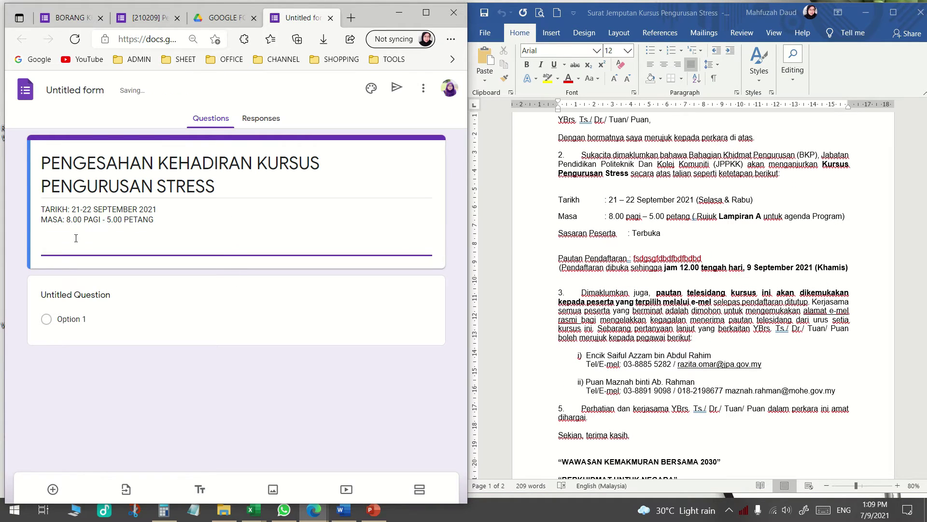
pyautogui.press('BackSpace')
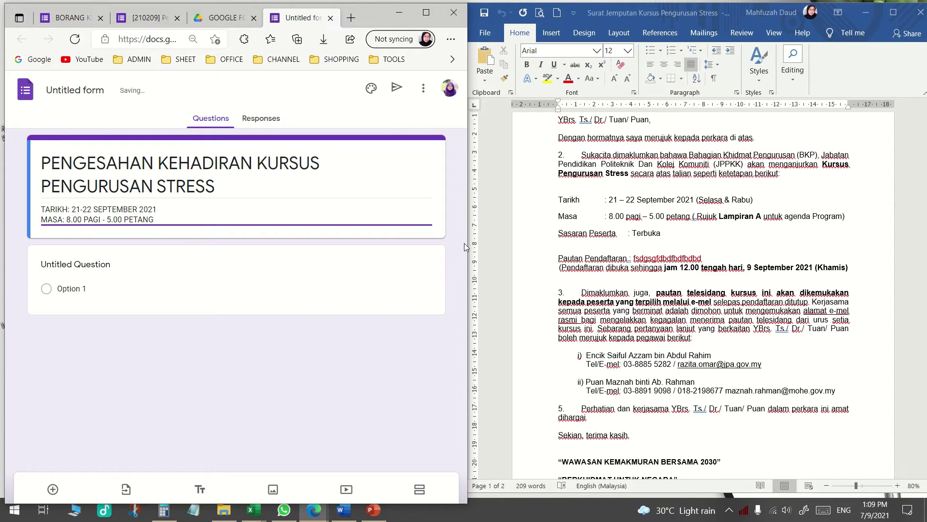
# Review the original form's questions, maximise the browser, and select the new form's first question
pyautogui.click(71, 19)
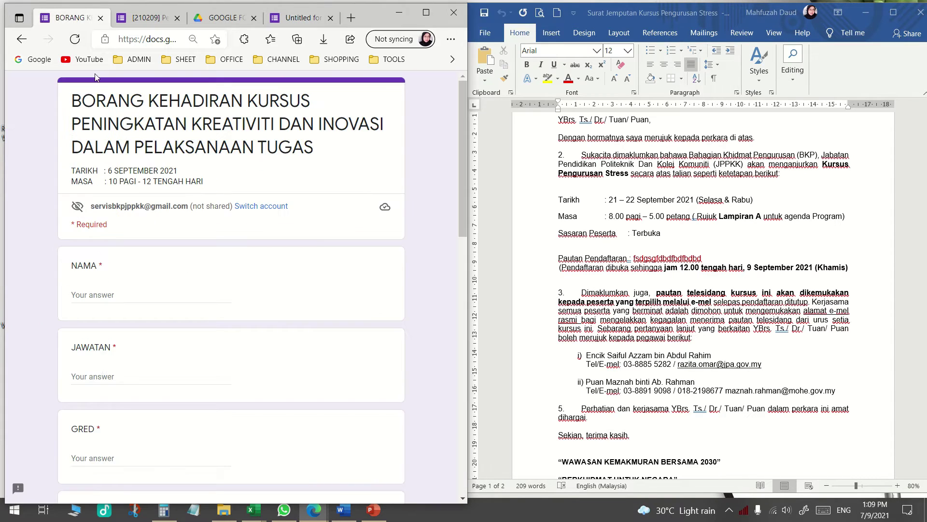
pyautogui.scroll(-4, 98, 376)
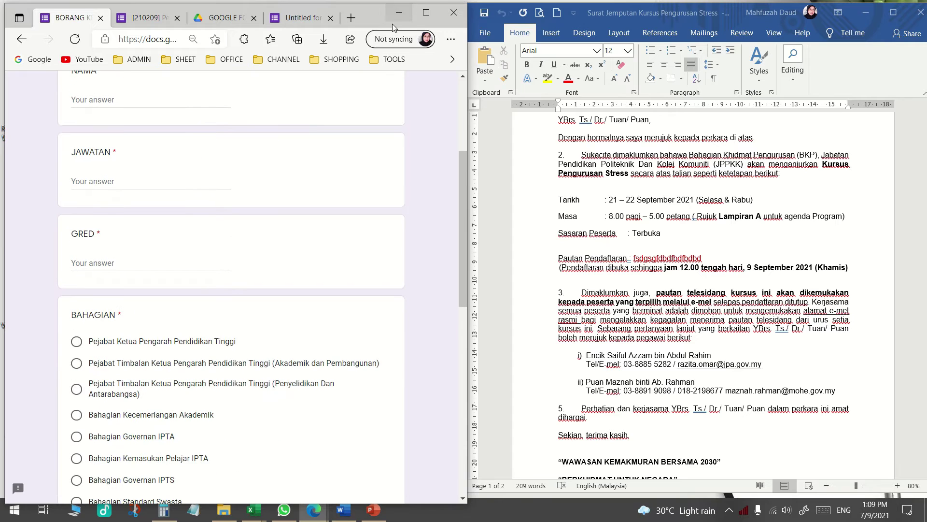
pyautogui.click(426, 12)
pyautogui.click(497, 10)
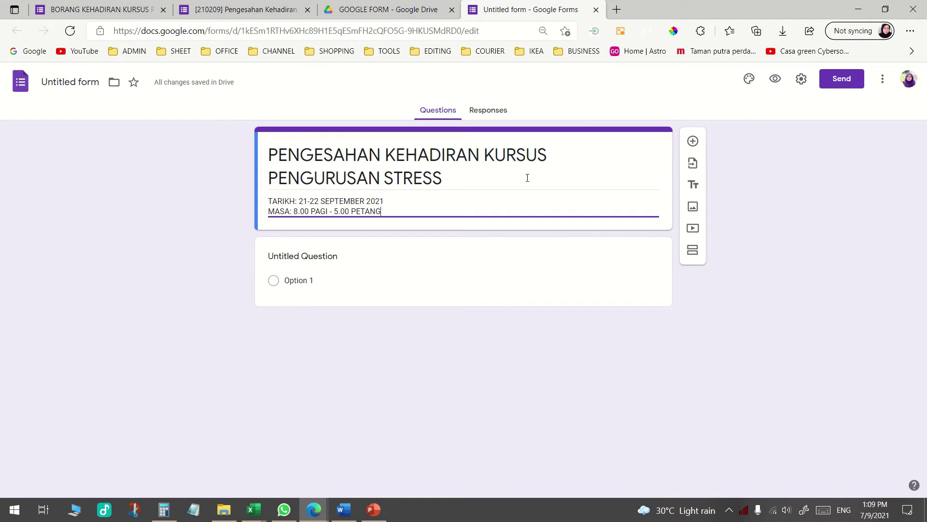
pyautogui.click(522, 263)
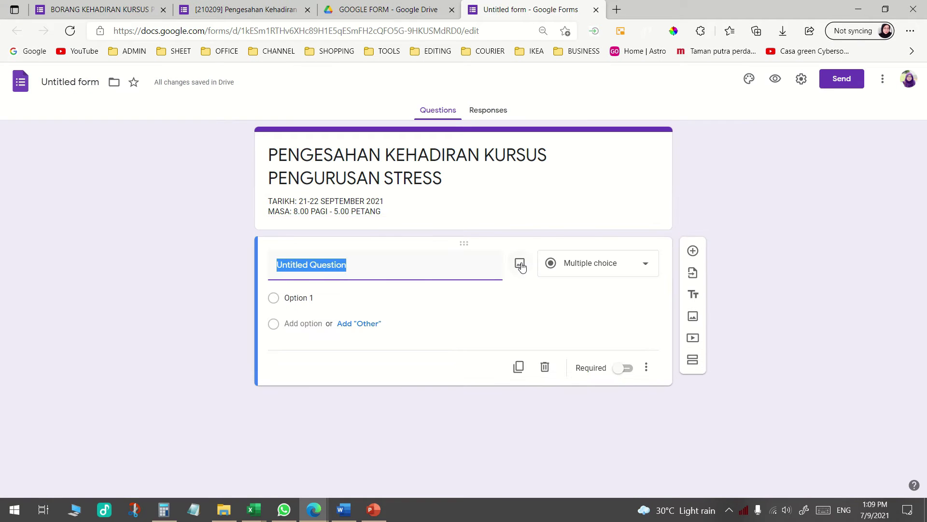
pyautogui.click(365, 173)
pyautogui.press('Tab')
pyautogui.click(401, 158)
pyautogui.click(362, 210)
pyautogui.click(308, 308)
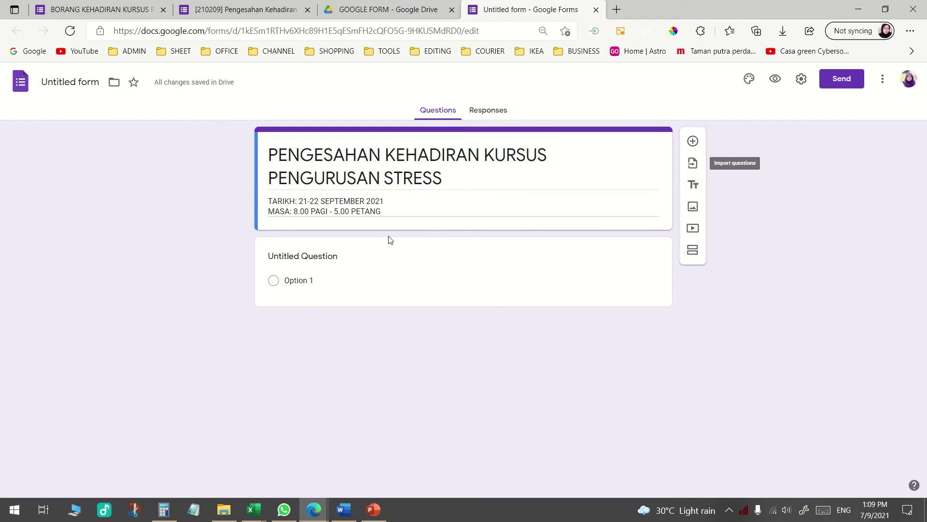
pyautogui.click(333, 257)
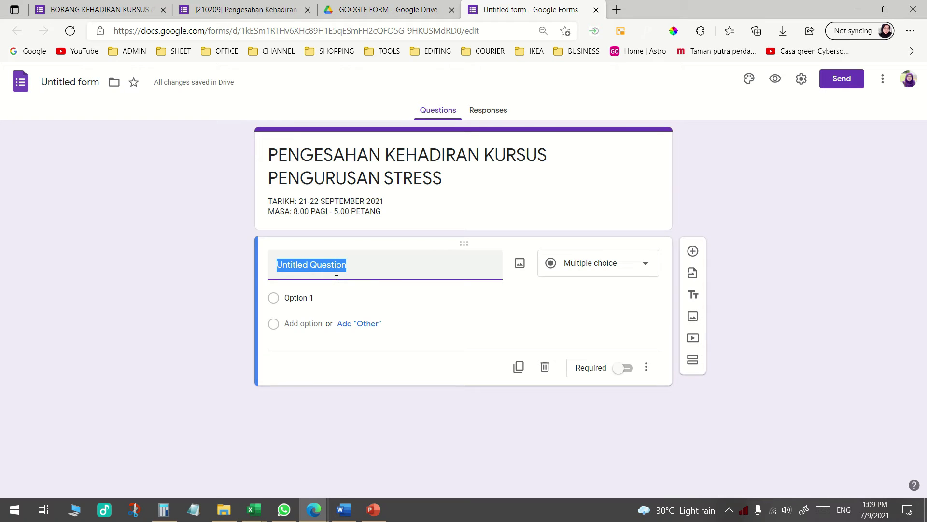
# Title the first question NAMA, make it required, and set its type to Paragraph
pyautogui.write('NAMA:')
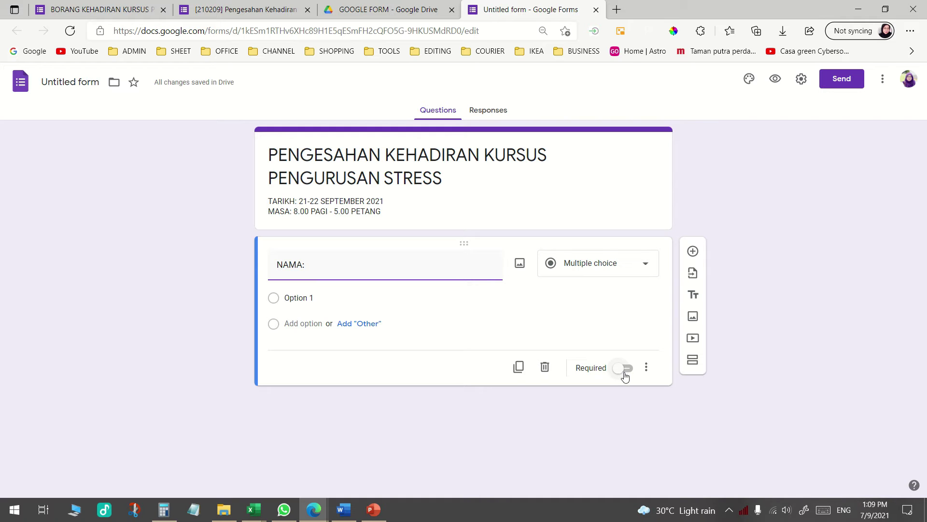
pyautogui.click(625, 374)
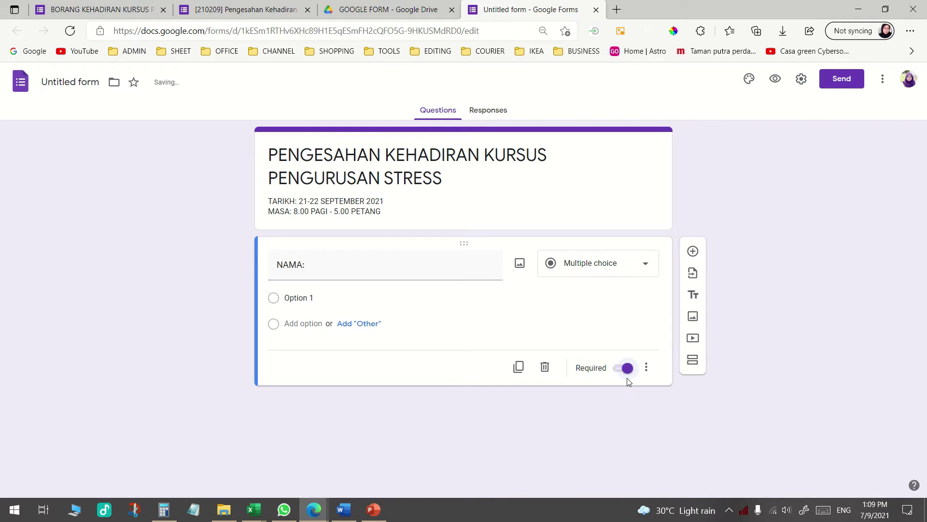
pyautogui.click(607, 265)
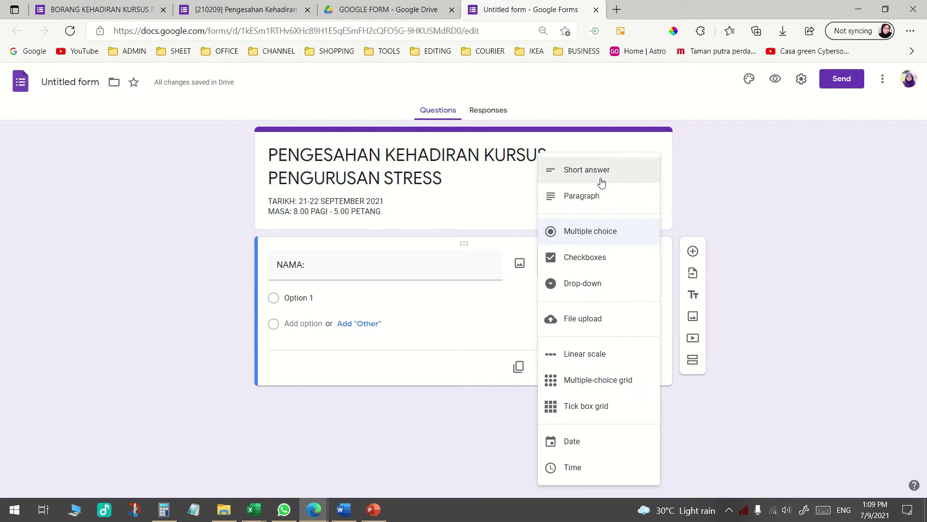
pyautogui.click(600, 195)
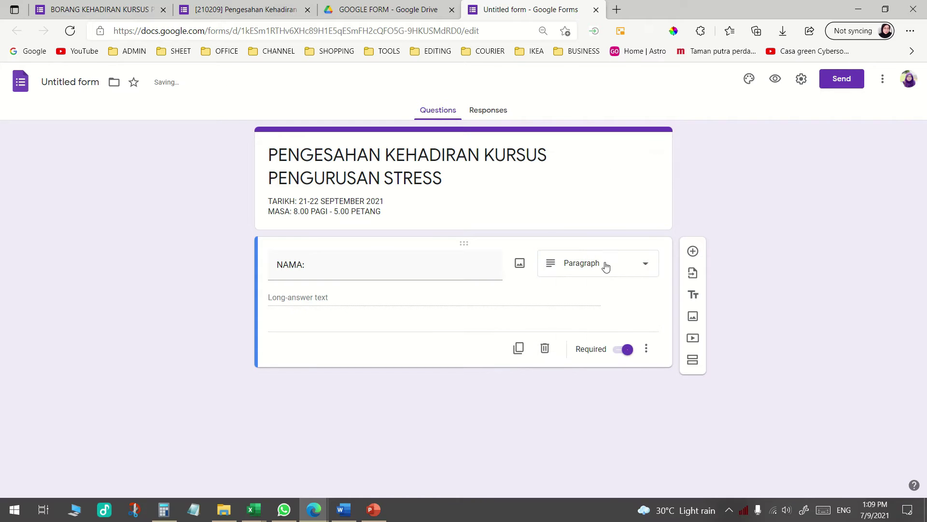
pyautogui.click(604, 265)
pyautogui.click(604, 164)
pyautogui.click(622, 264)
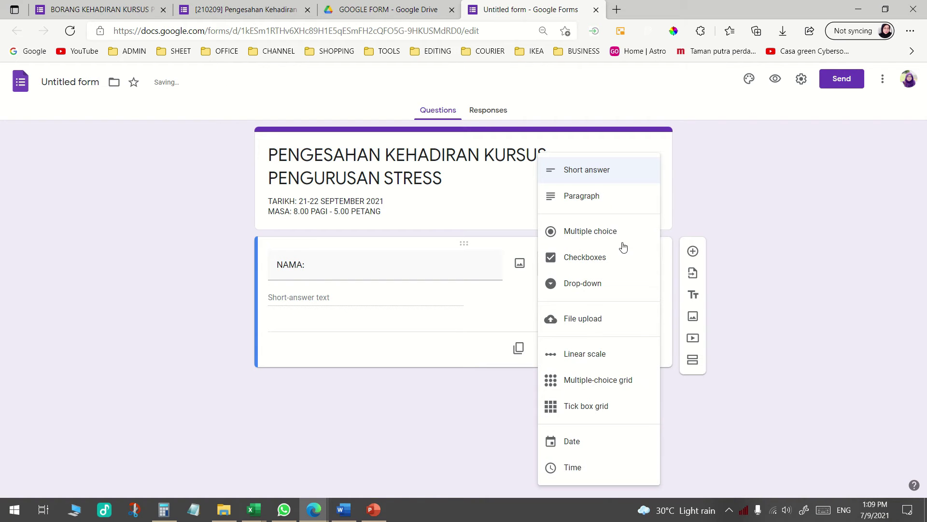
pyautogui.click(616, 203)
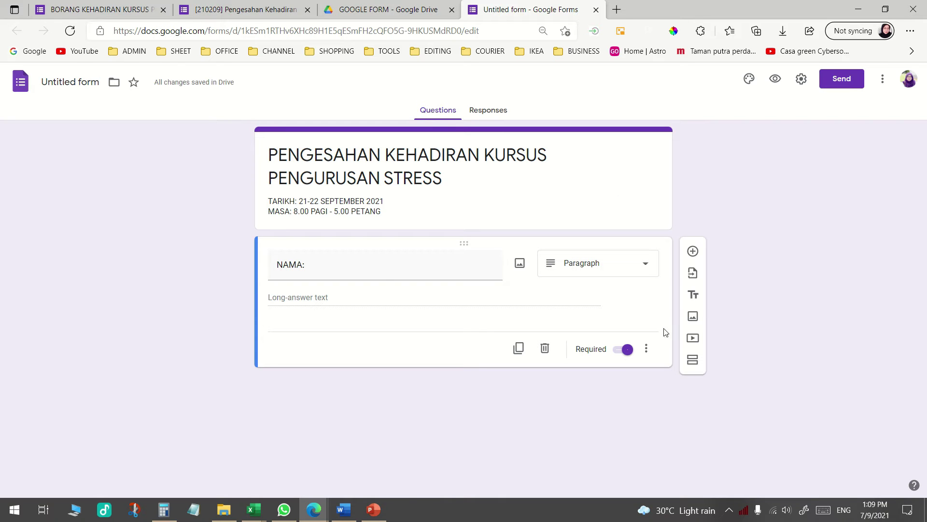
pyautogui.click(96, 9)
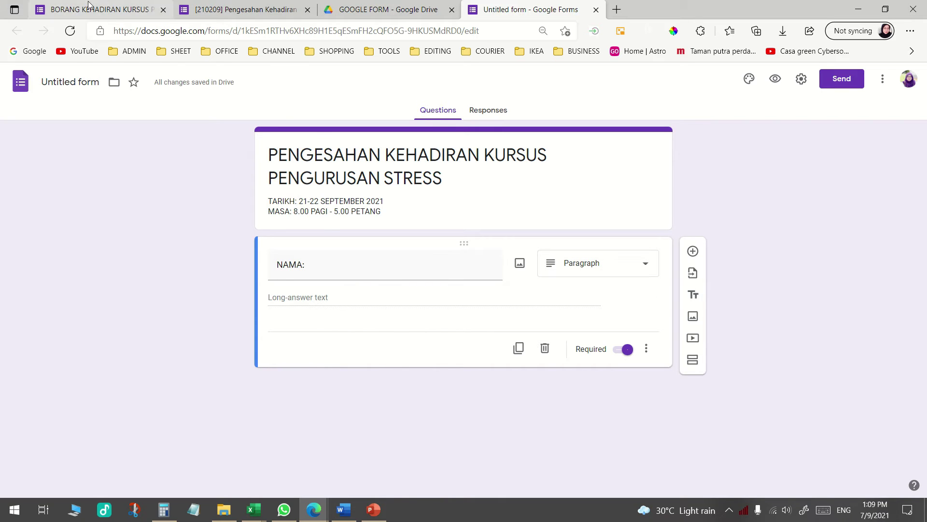
# Add a required short-answer question NO KAD PENGENALAN: below NAMA, plus another blank question
pyautogui.scroll(1, 331, 169)
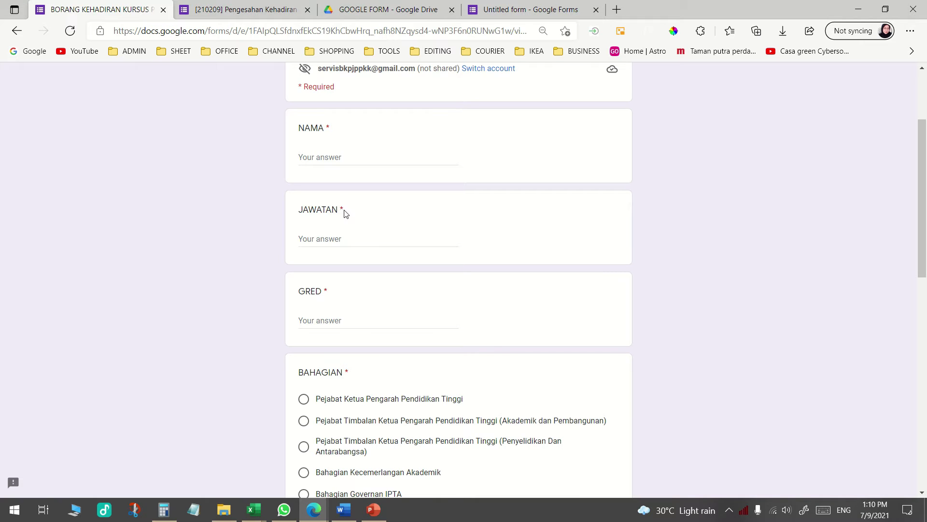
pyautogui.click(523, 12)
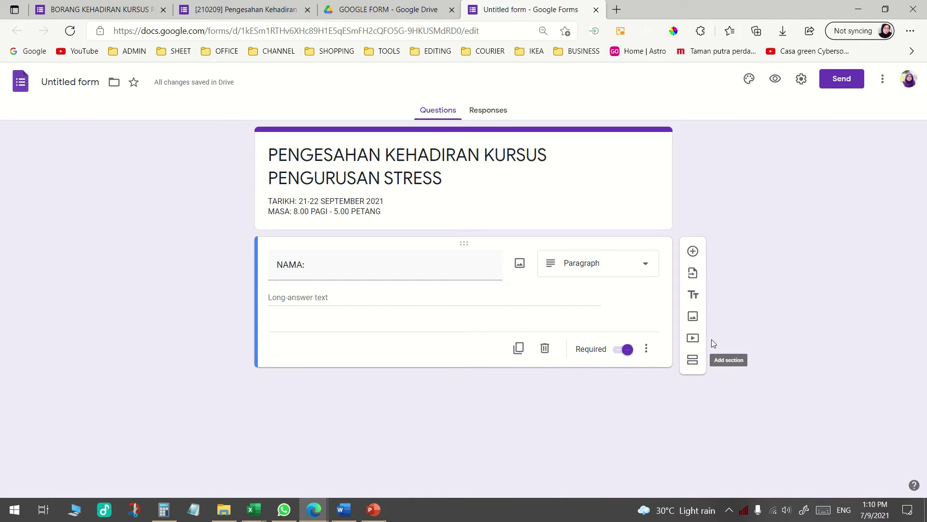
pyautogui.click(693, 252)
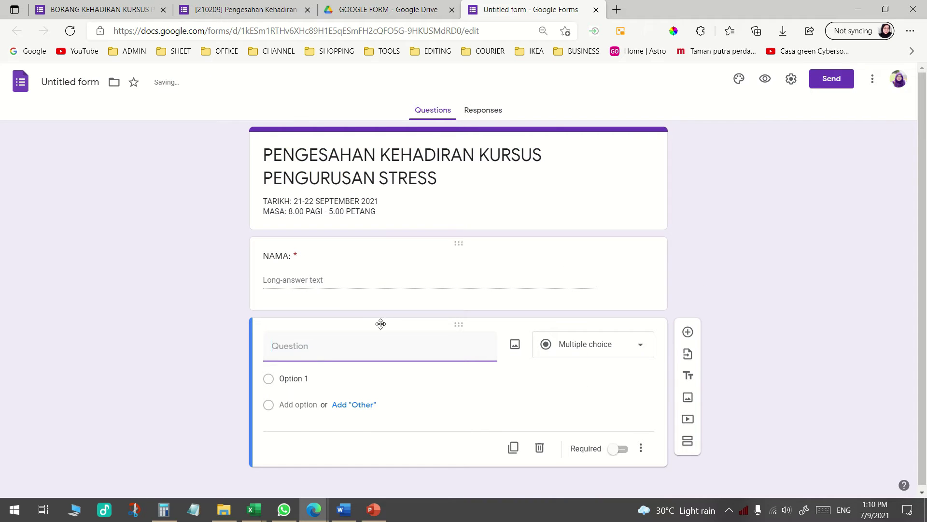
pyautogui.write('NO KAD PENGENALAN:')
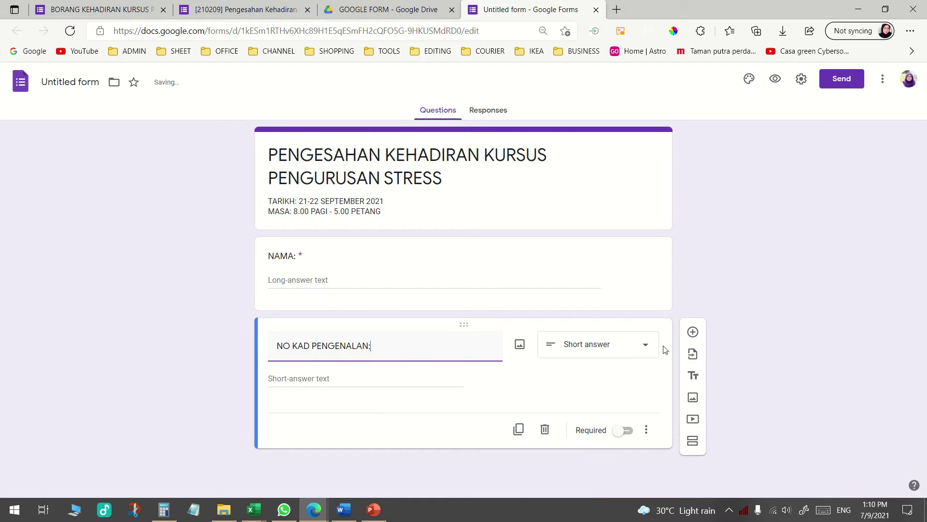
pyautogui.click(632, 348)
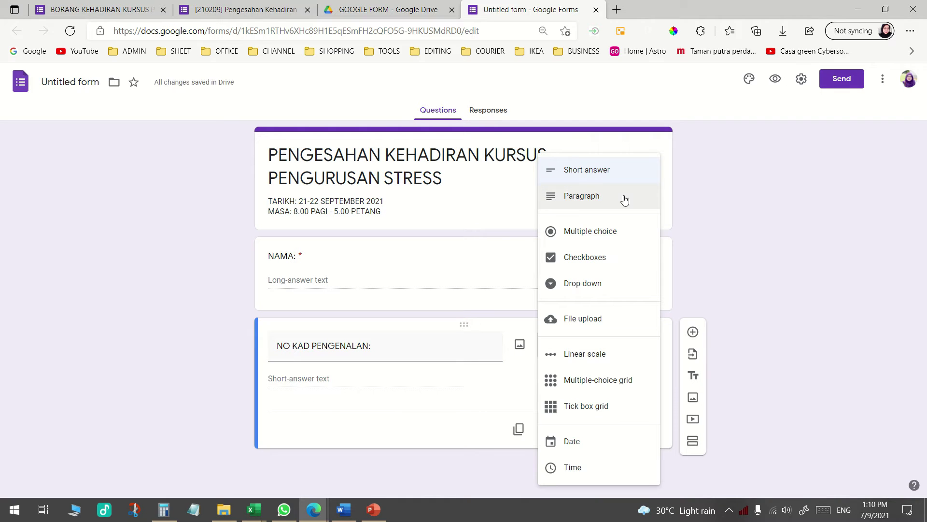
pyautogui.click(578, 172)
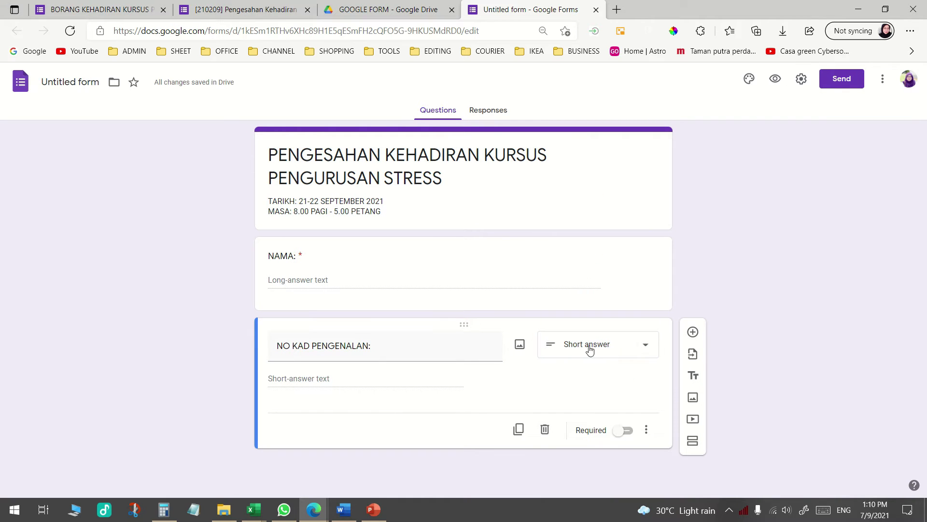
pyautogui.click(624, 434)
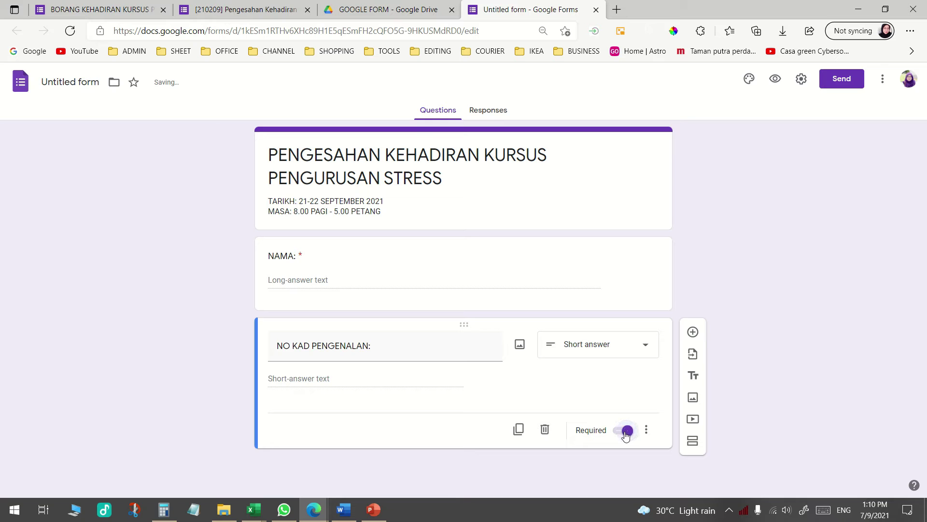
pyautogui.click(694, 333)
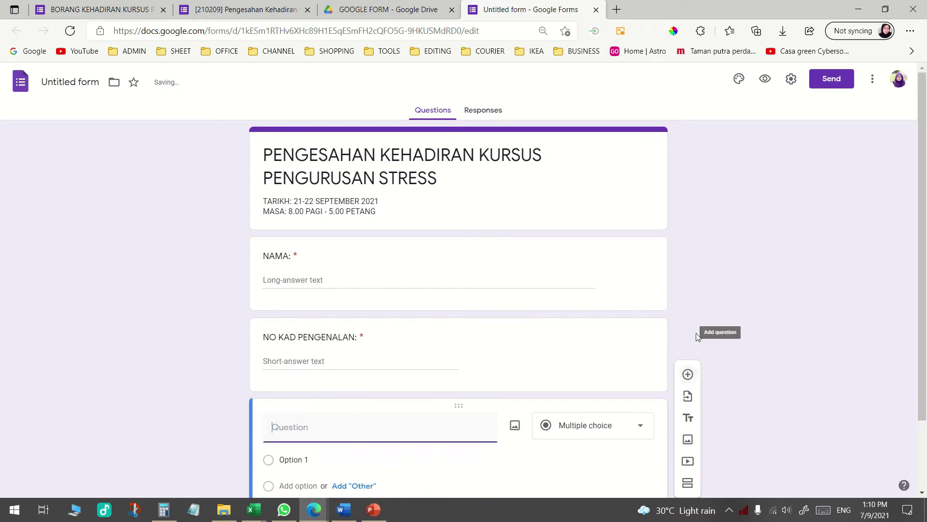
# Make the new question a required Paragraph question titled JAWATAN / GRED:
pyautogui.write('JAWTAA')
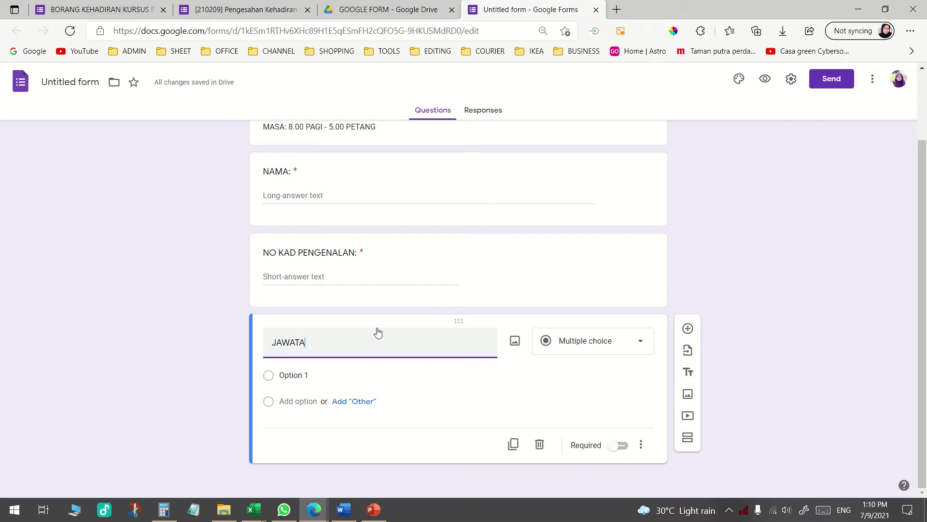
pyautogui.write('N / GRED:')
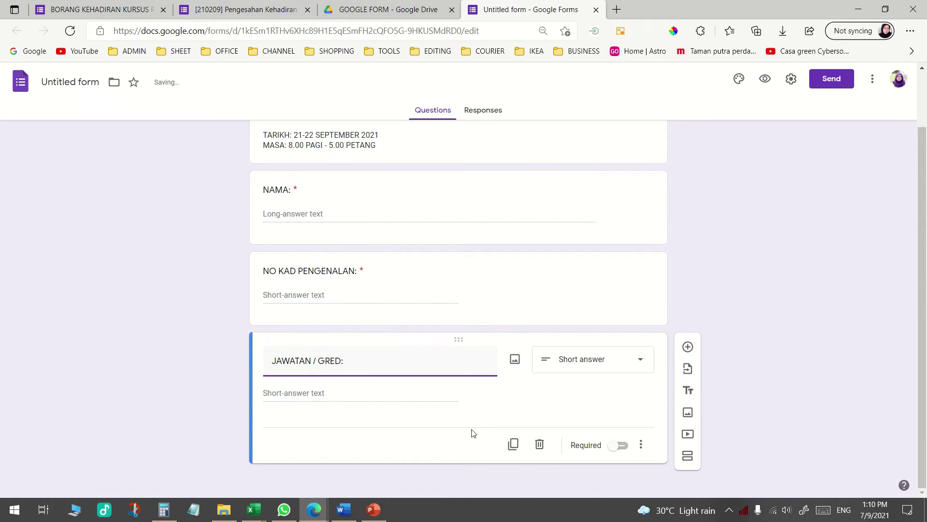
pyautogui.click(614, 446)
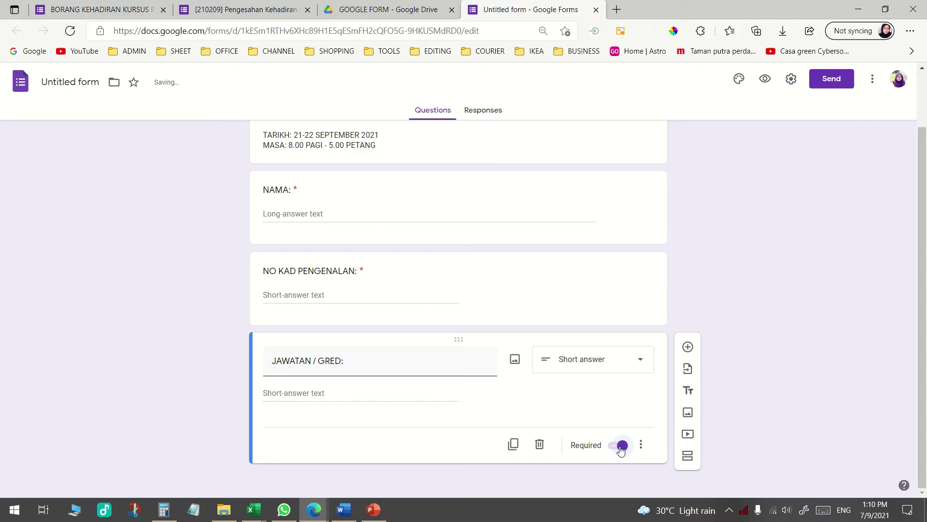
pyautogui.click(608, 366)
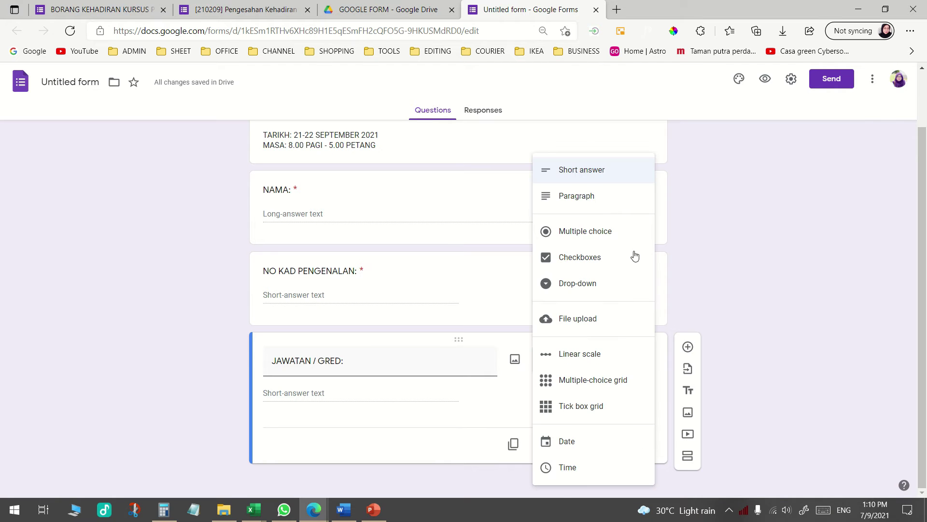
pyautogui.click(607, 195)
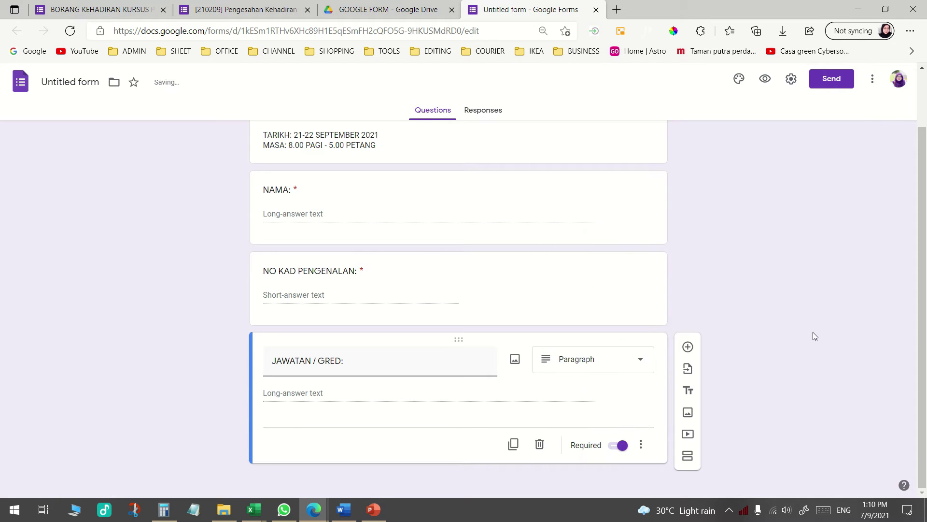
# Add a required Paragraph question titled BAHAGIAN: below it
pyautogui.click(688, 347)
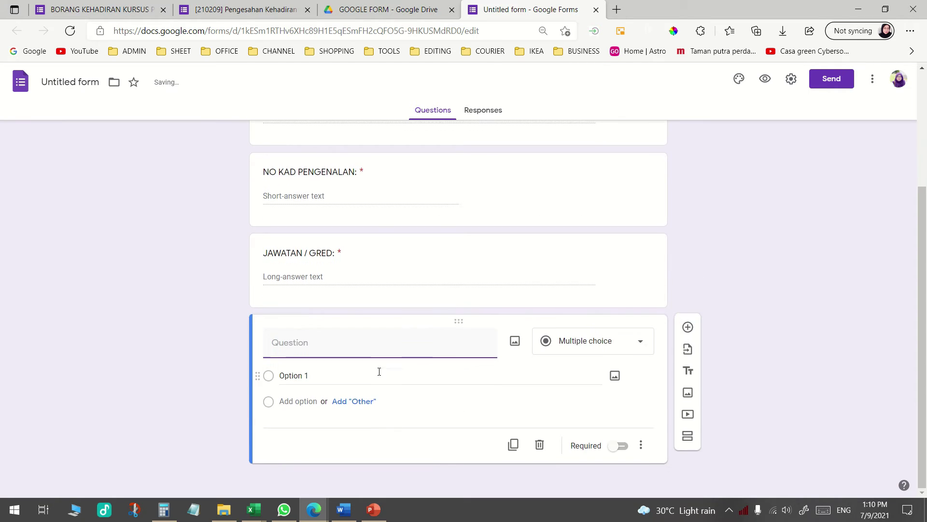
pyautogui.write('BAHAGIAN MA')
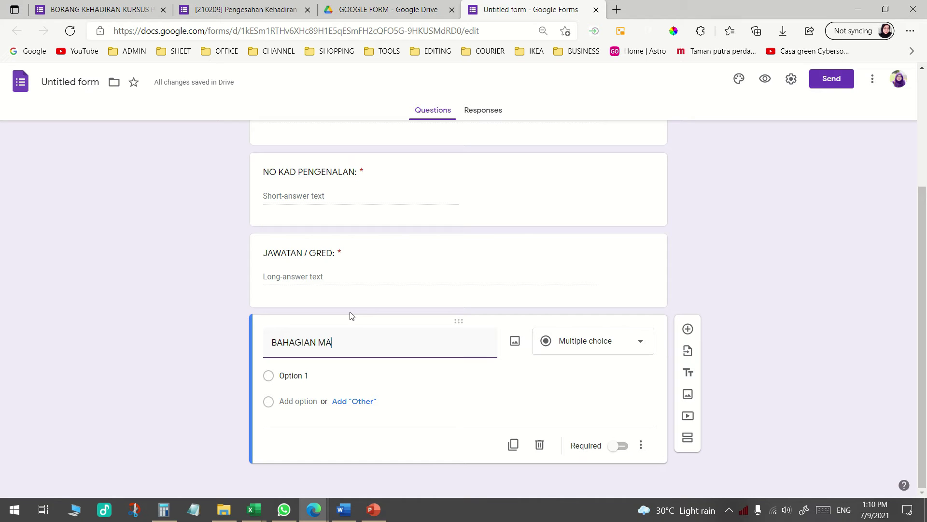
pyautogui.write('N')
pyautogui.press('BackSpace')
pyautogui.press('BackSpace')
pyautogui.press('BackSpace')
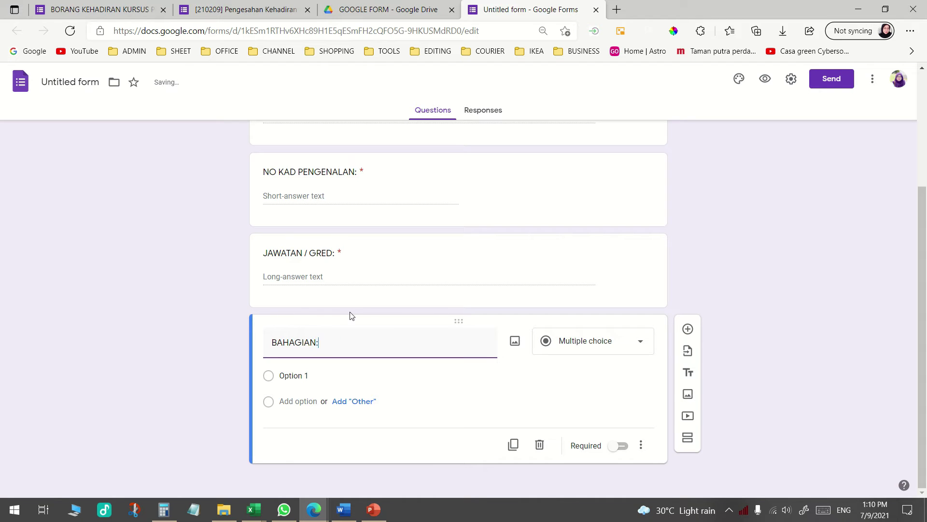
pyautogui.click(620, 445)
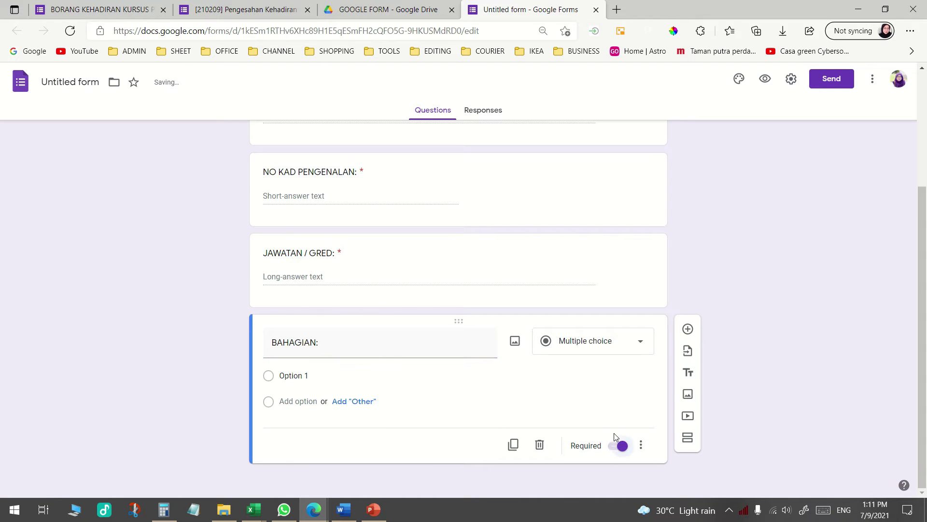
pyautogui.click(636, 342)
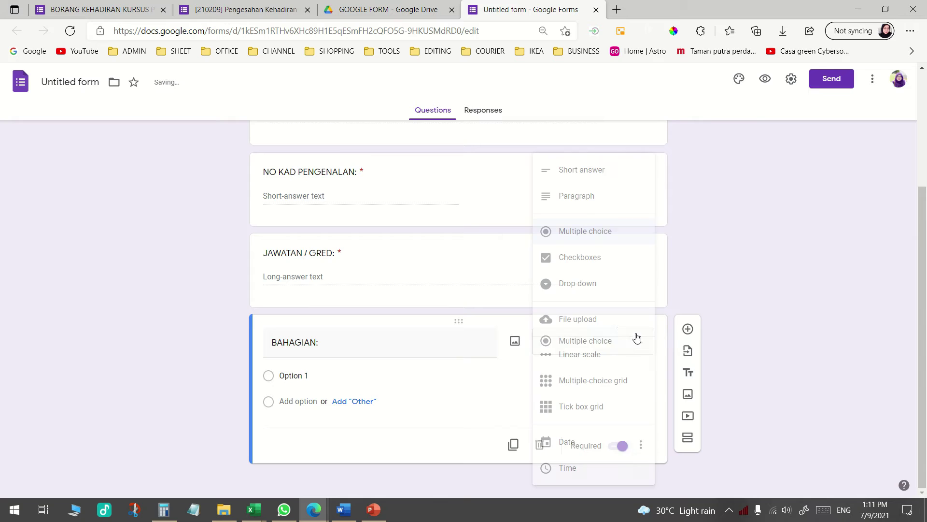
pyautogui.click(590, 208)
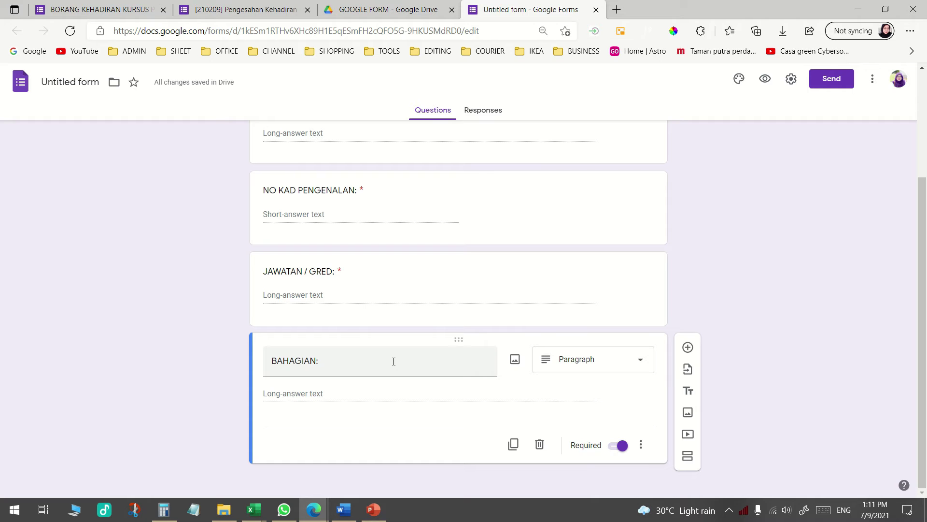
# Check the original form's BAHAGIAN options and switch BAHAGIAN to multiple choice
pyautogui.click(96, 10)
pyautogui.scroll(-4, 418, 287)
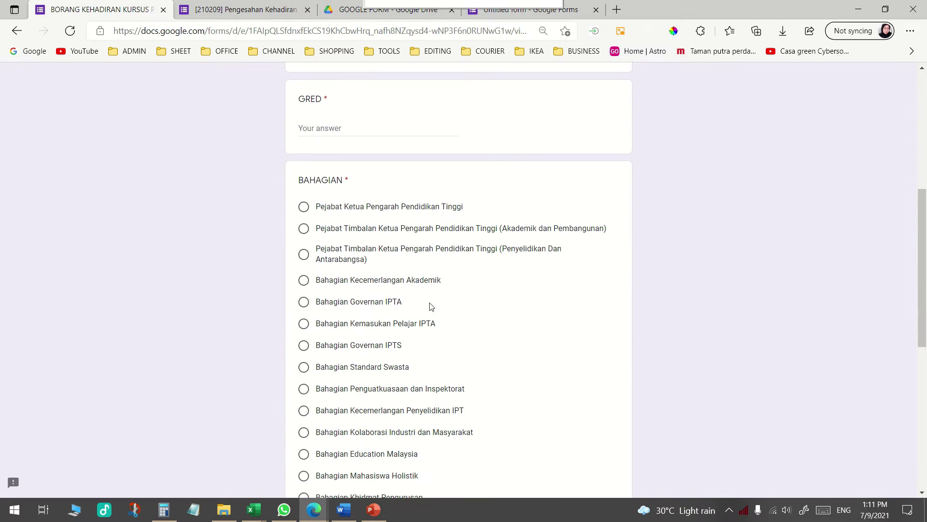
pyautogui.scroll(-4, 338, 377)
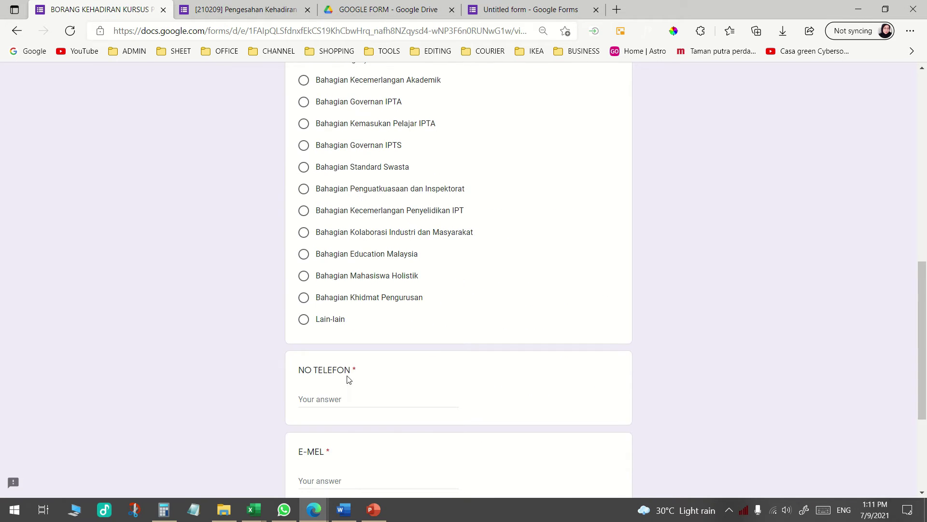
pyautogui.scroll(3, 351, 368)
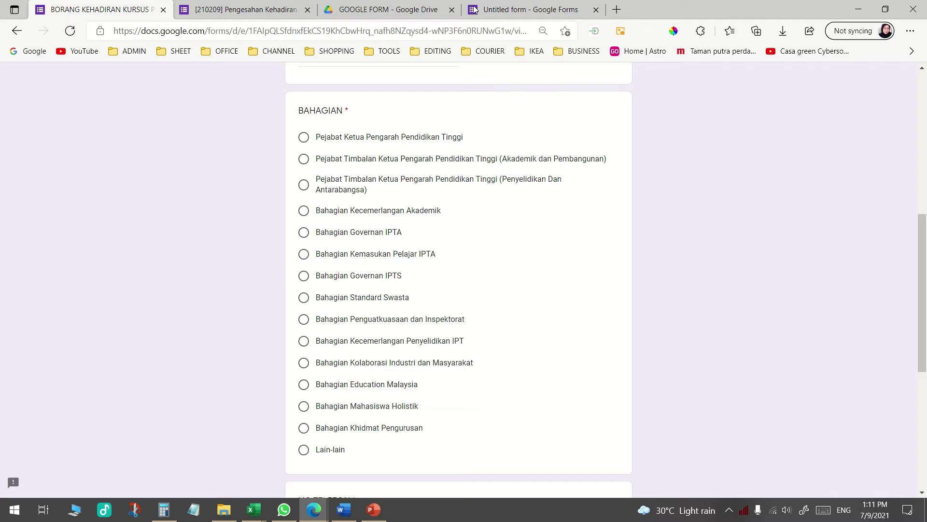
pyautogui.click(580, 13)
pyautogui.click(582, 360)
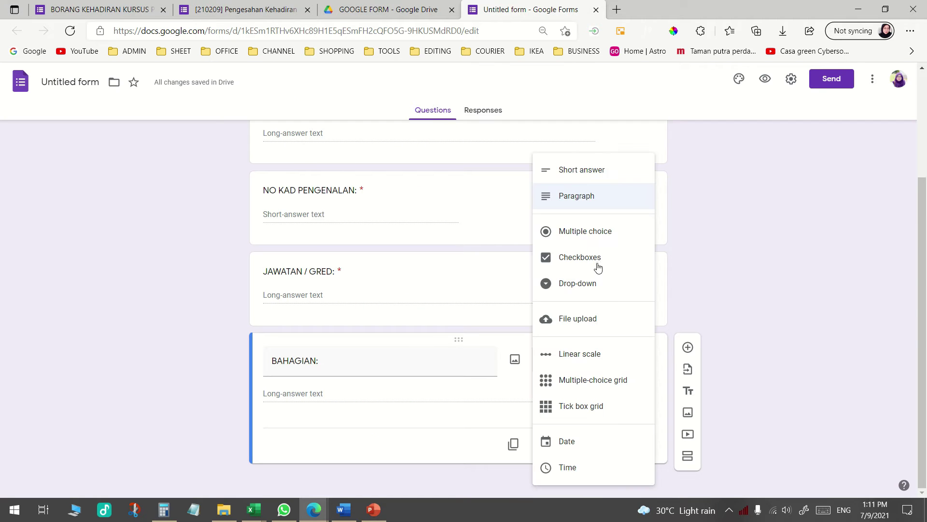
pyautogui.click(601, 232)
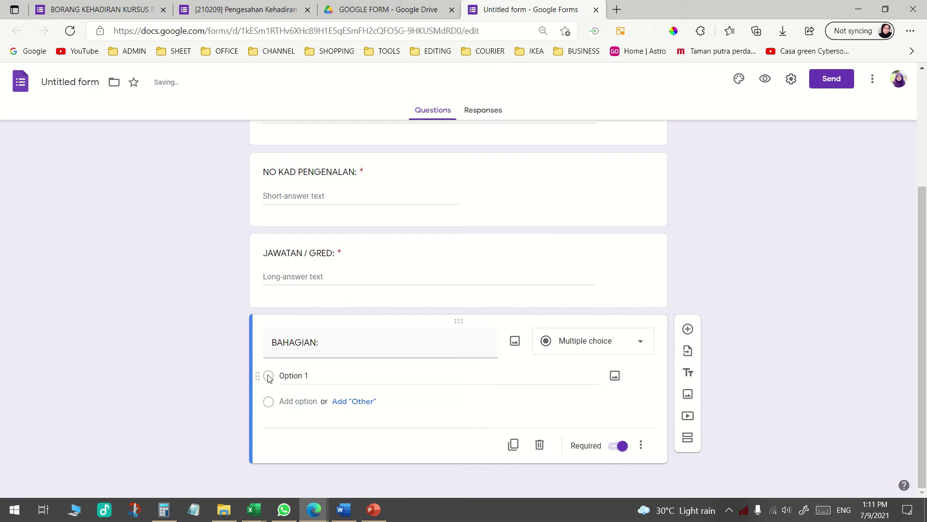
pyautogui.hotkey('ctrl', 'Tab')
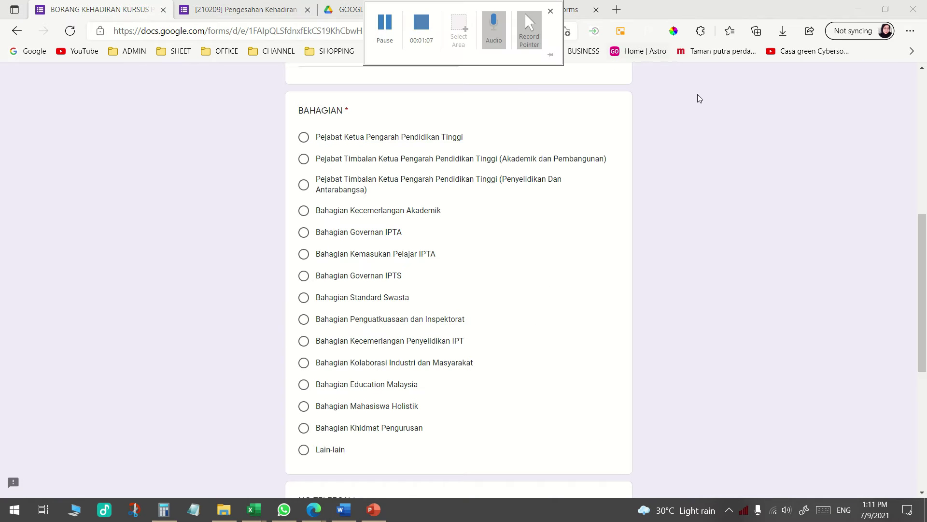
pyautogui.click(526, 10)
# Give BAHAGIAN the options BKP, BKPK, BK and BIPD, then add a new question below
pyautogui.click(290, 378)
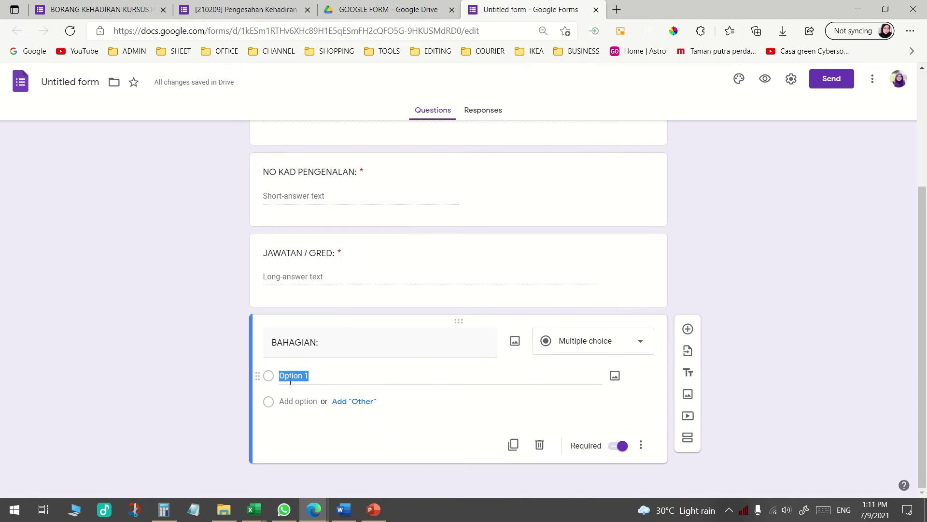
pyautogui.write('BKP')
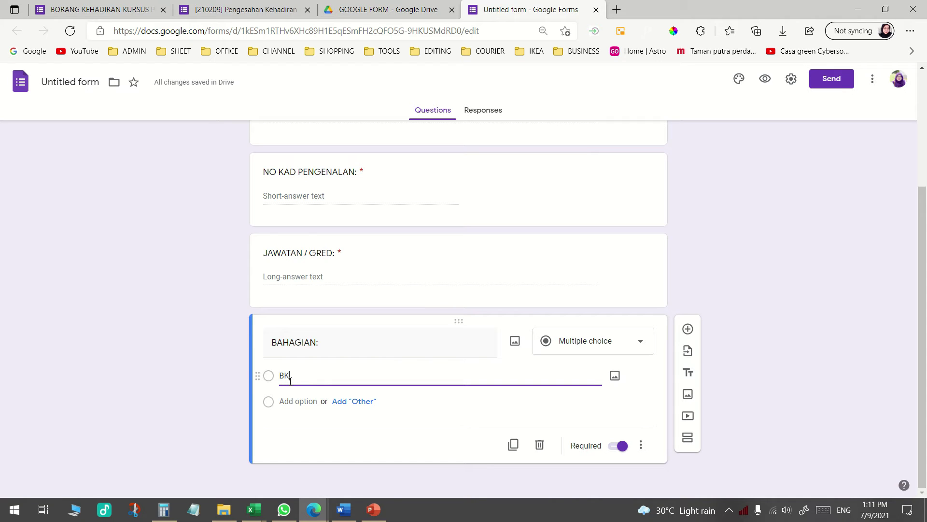
pyautogui.click(308, 401)
pyautogui.write('BKPK')
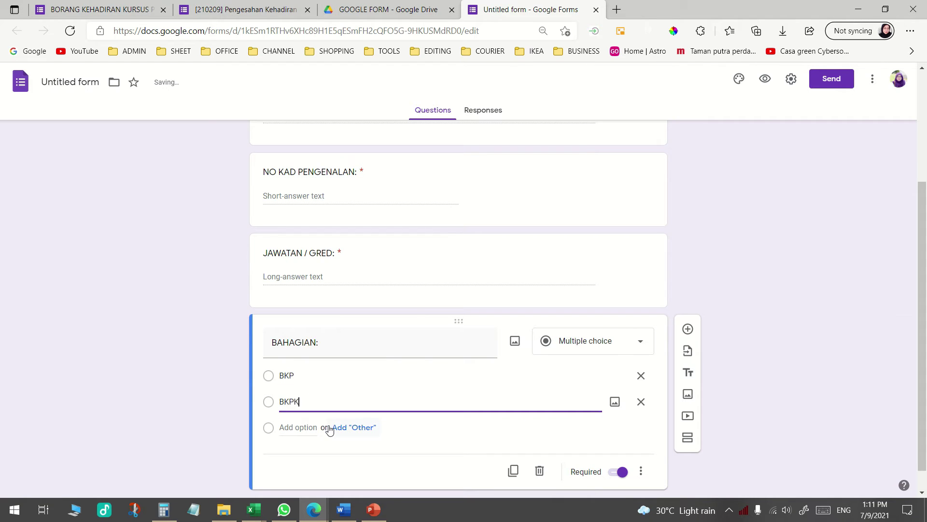
pyautogui.click(313, 431)
pyautogui.write('BK')
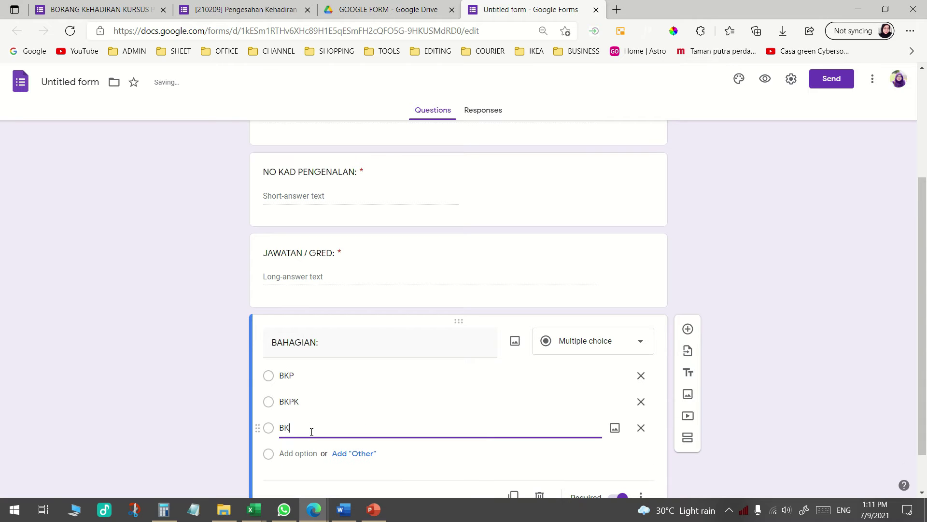
pyautogui.click(308, 454)
pyautogui.write('B')
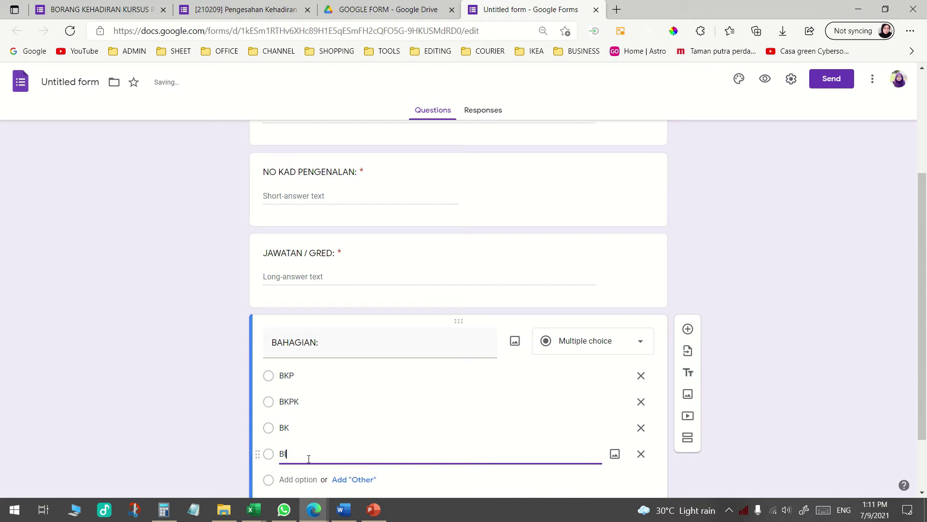
pyautogui.click(793, 329)
pyautogui.scroll(-2, 802, 340)
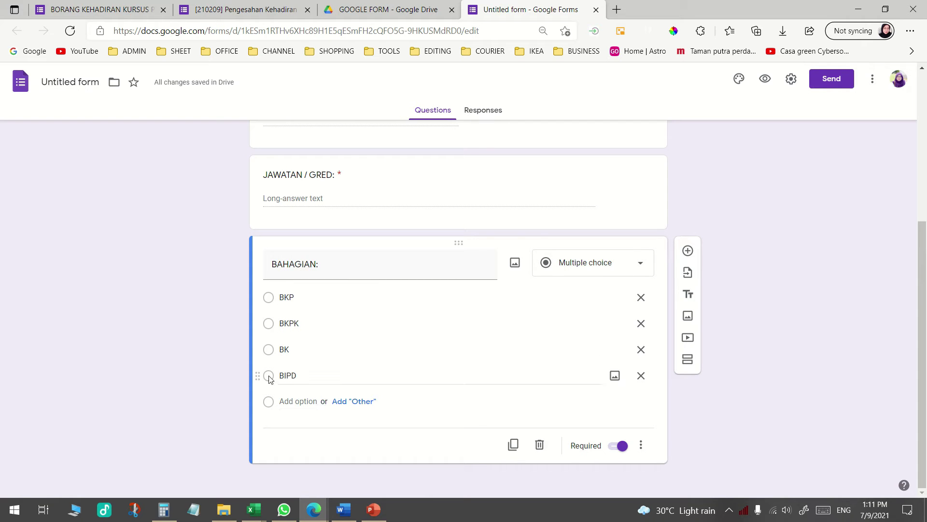
pyautogui.click(688, 251)
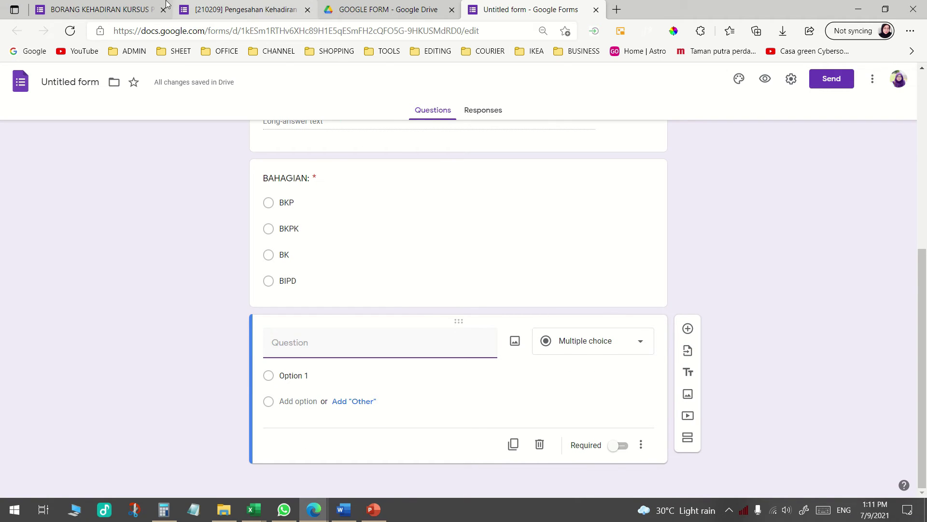
# Add required short-answer questions NO TELEFON: and E-MAIL: after BAHAGIAN
pyautogui.click(99, 10)
pyautogui.scroll(-5, 271, 273)
pyautogui.scroll(-1, 271, 271)
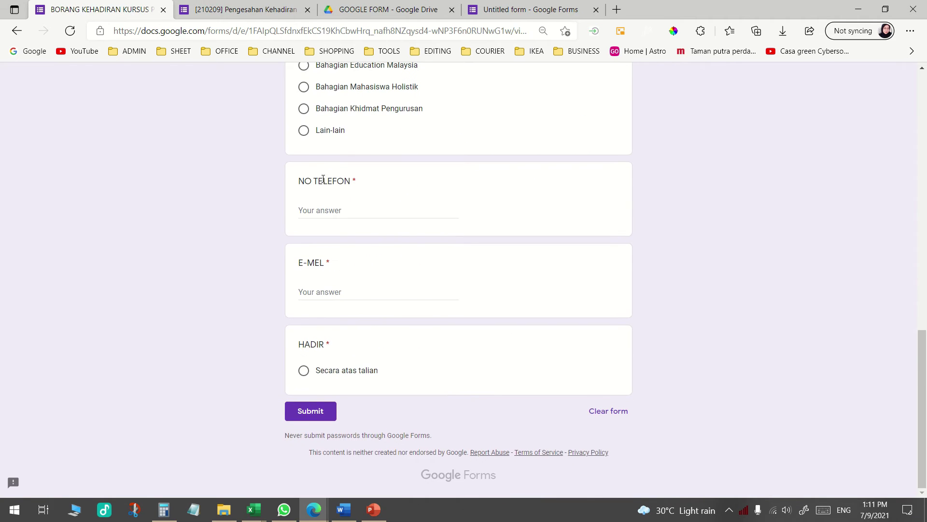
pyautogui.click(531, 10)
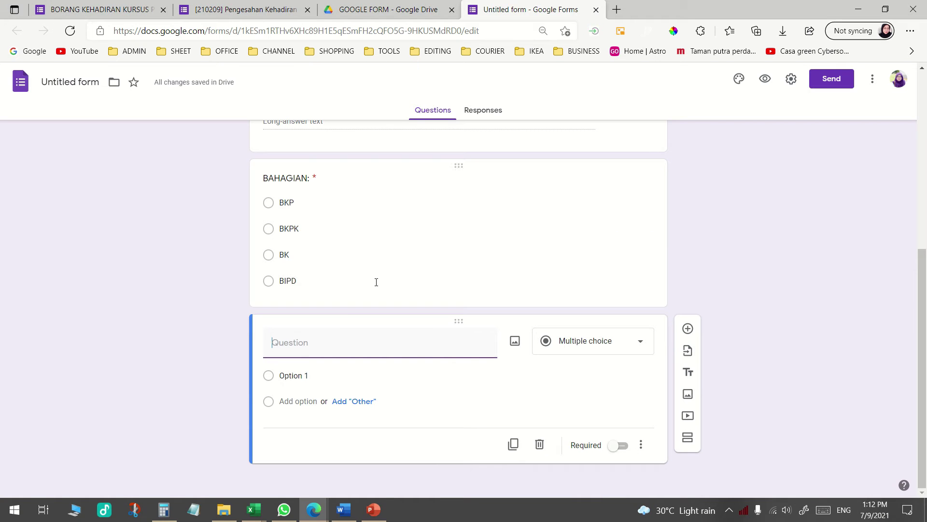
pyautogui.write('NO TELEFON:')
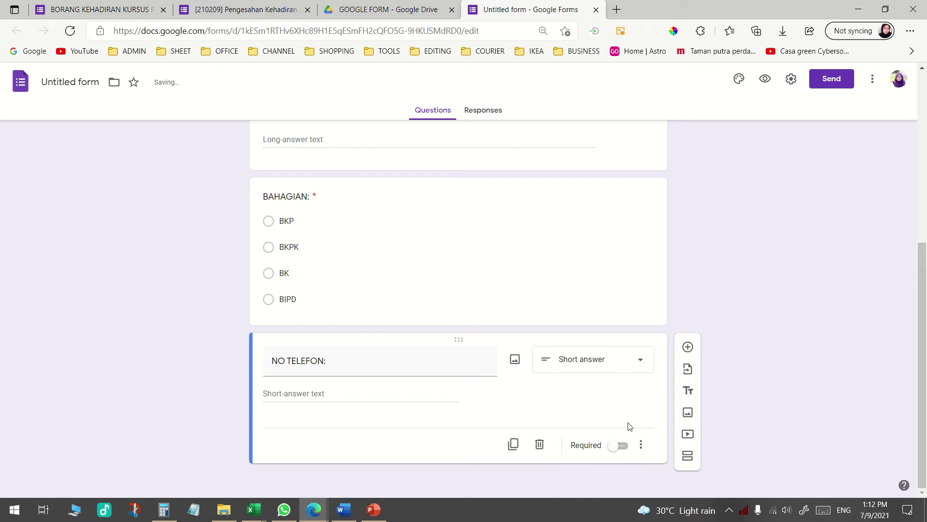
pyautogui.click(620, 446)
pyautogui.click(687, 347)
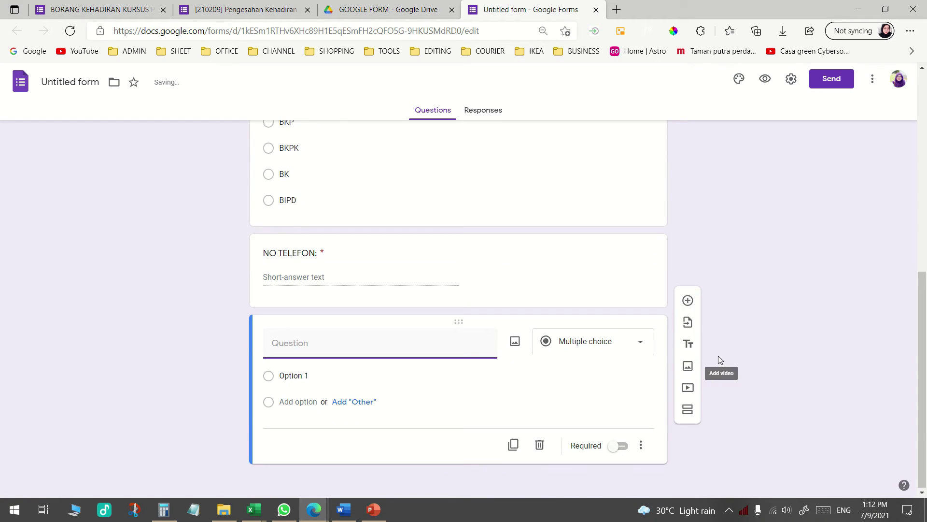
pyautogui.write('E-MAIL:')
pyautogui.click(623, 446)
# Delete the extra blank question and open the [210209] Pengesahan Kehadiran BIPD form
pyautogui.click(687, 347)
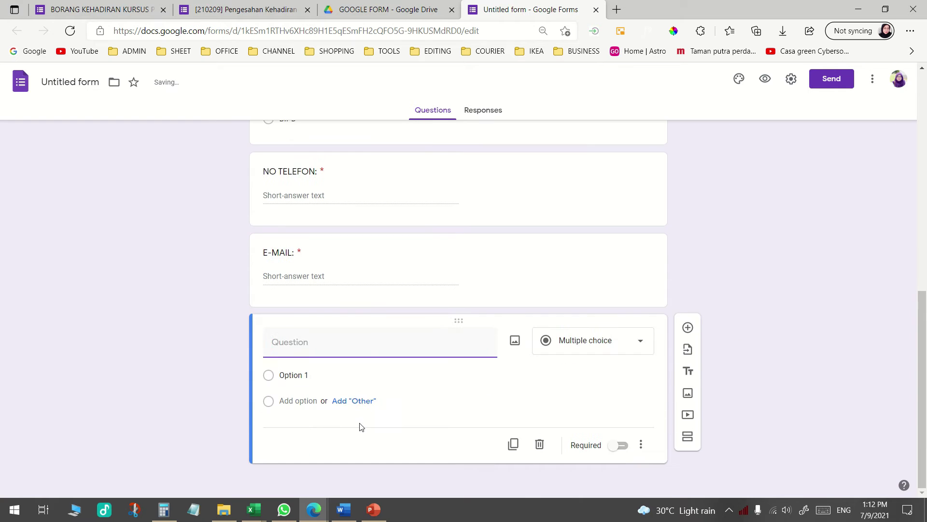
pyautogui.scroll(5, 343, 322)
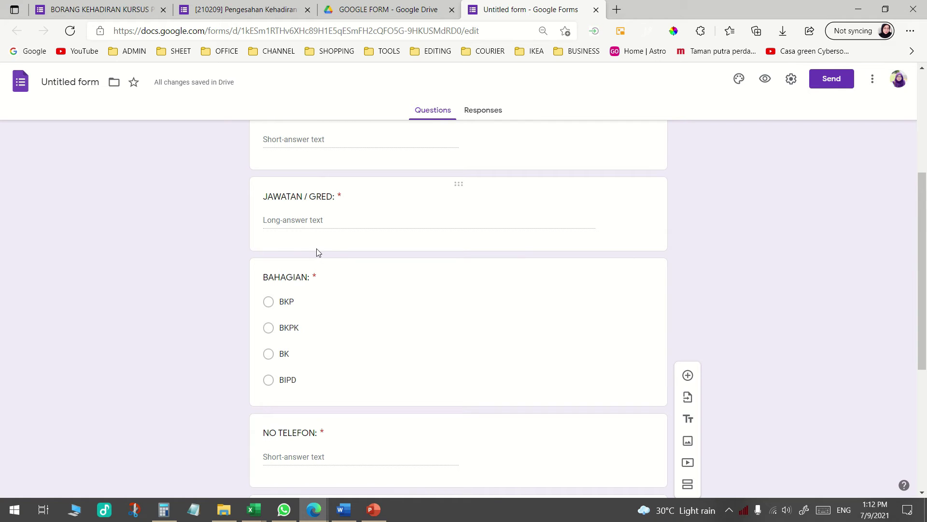
pyautogui.scroll(-5, 307, 239)
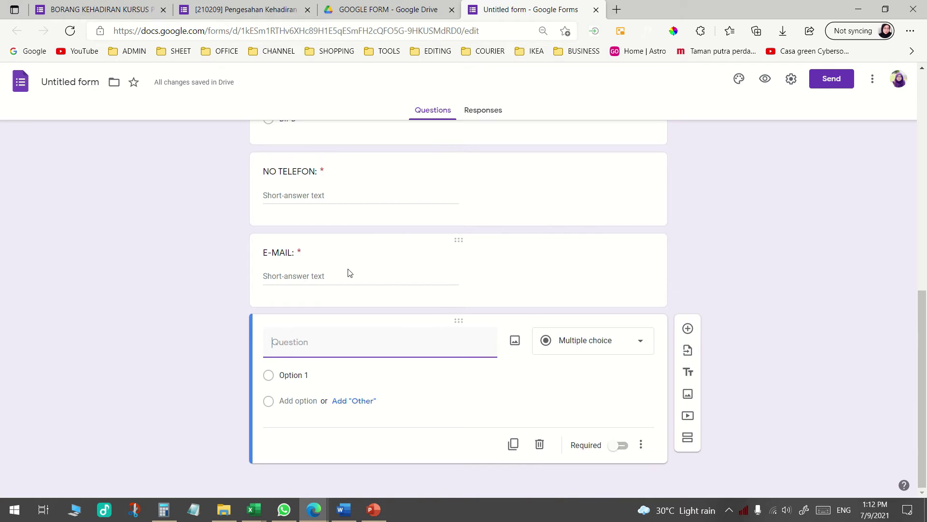
pyautogui.click(112, 9)
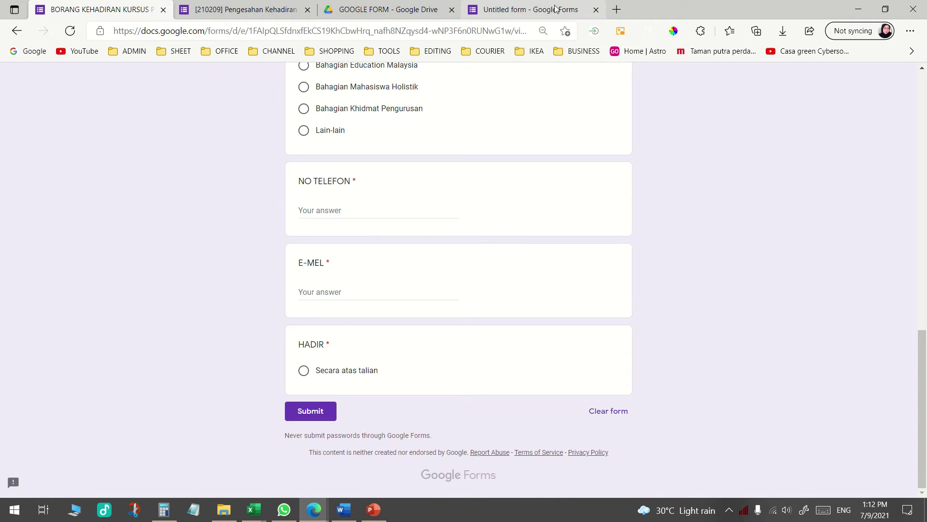
pyautogui.click(532, 10)
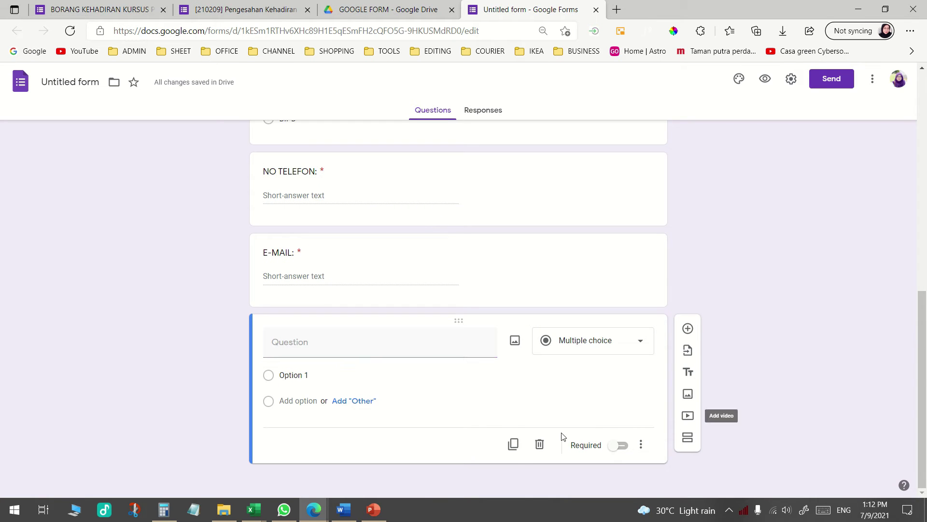
pyautogui.click(540, 444)
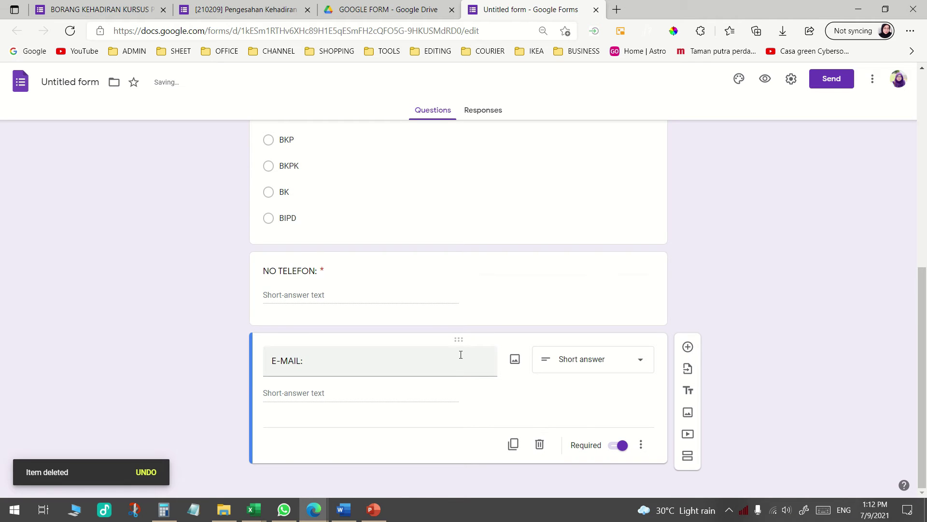
pyautogui.click(267, 10)
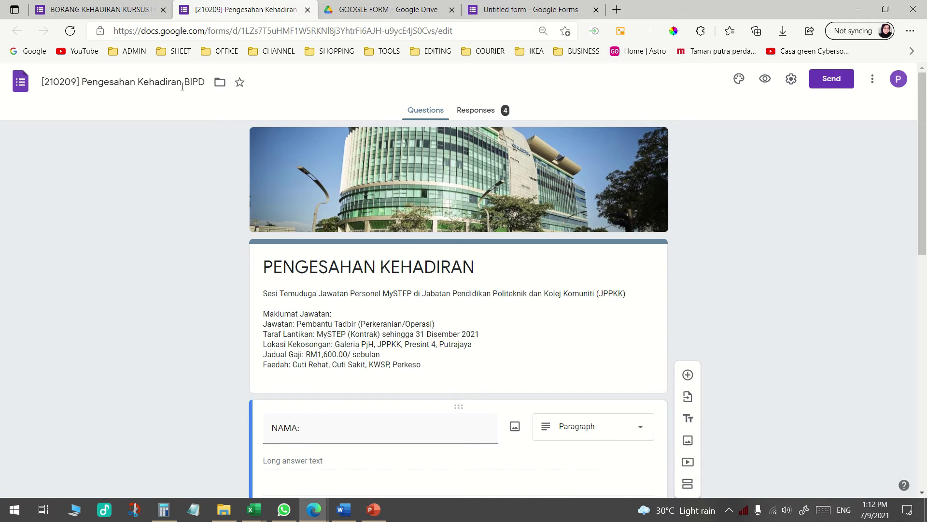
# Scroll through the [210209] form, then return to the new form's editor at its title card
pyautogui.scroll(-10, 362, 202)
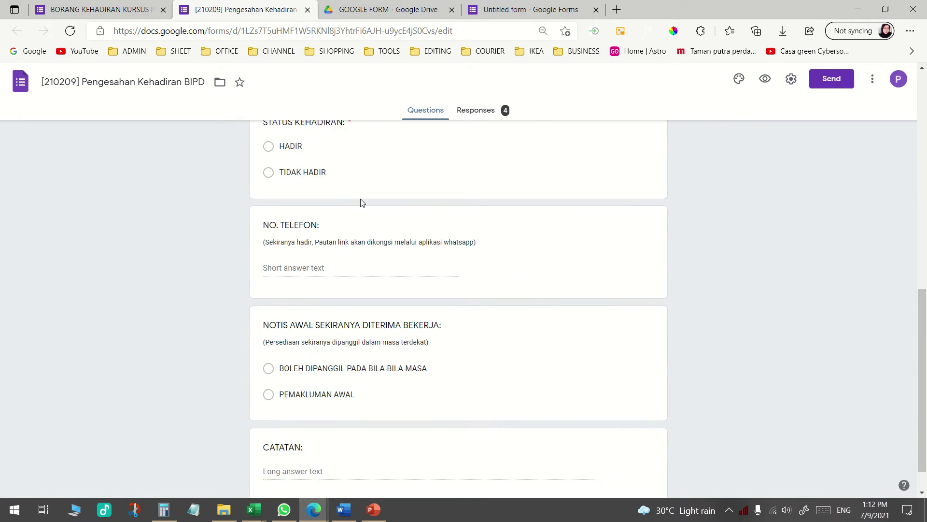
pyautogui.scroll(-1, 362, 202)
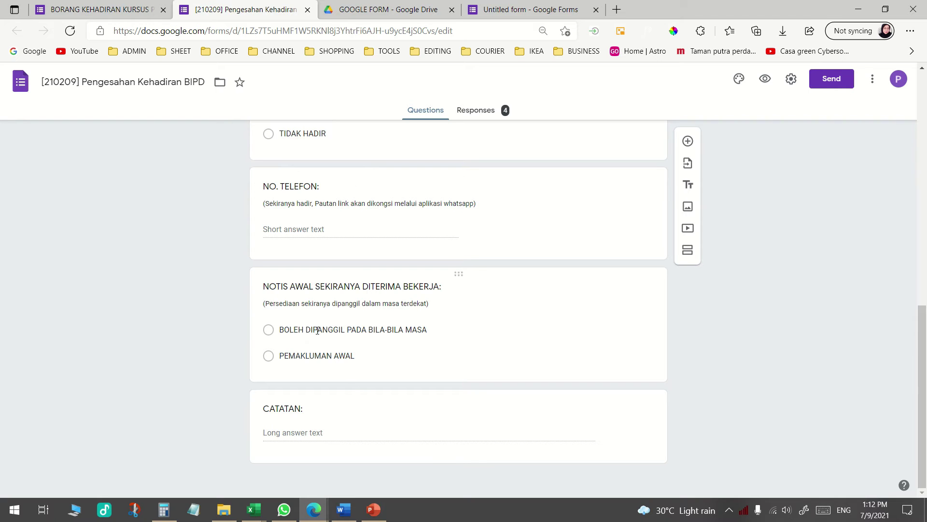
pyautogui.scroll(3, 326, 325)
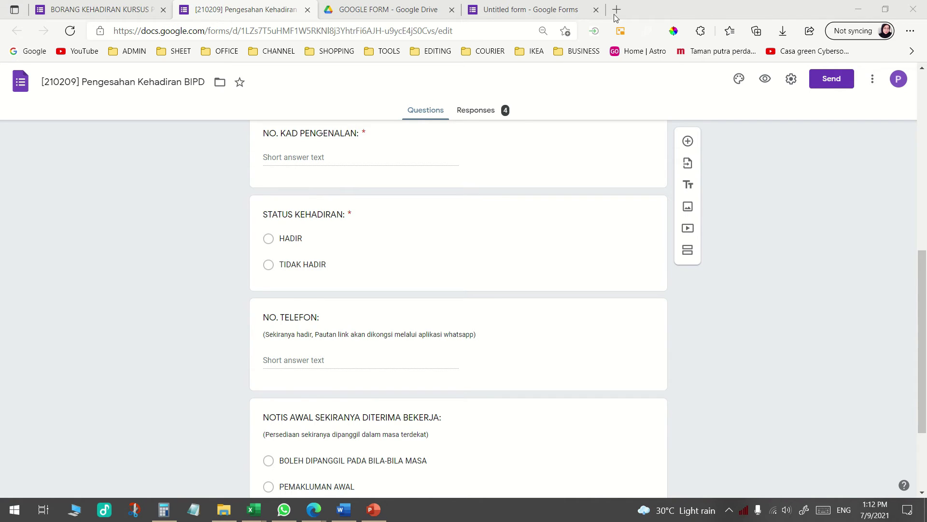
pyautogui.click(541, 9)
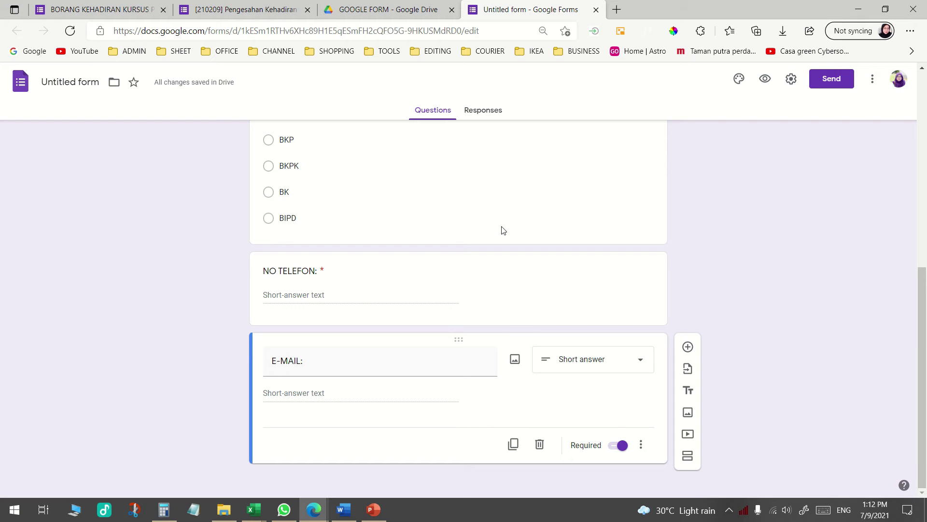
pyautogui.scroll(8, 758, 300)
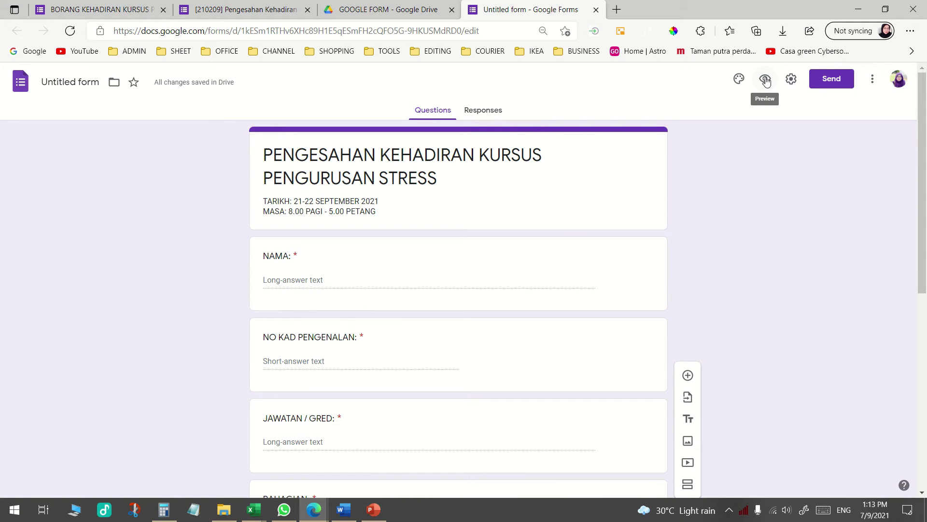
# Preview the form and try the NAMA and NO KAD PENGENALAN answer fields
pyautogui.click(767, 80)
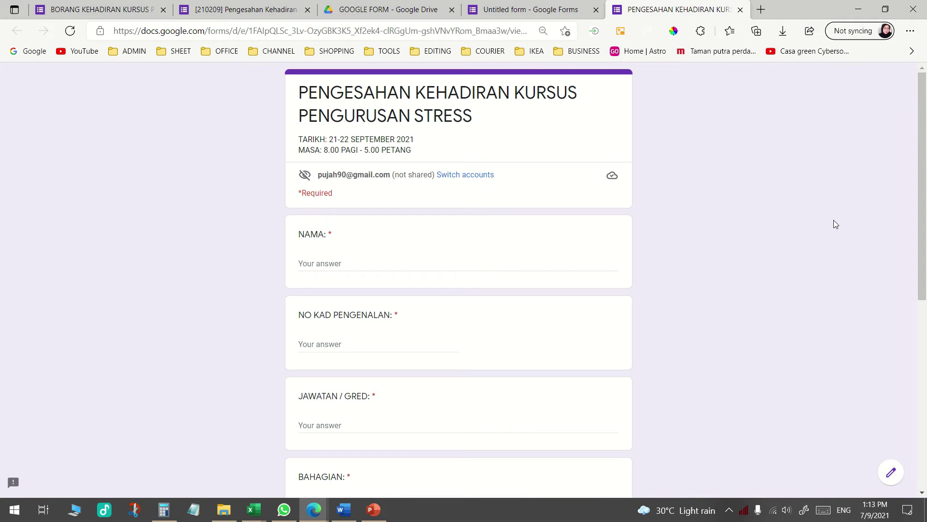
pyautogui.scroll(-7, 341, 178)
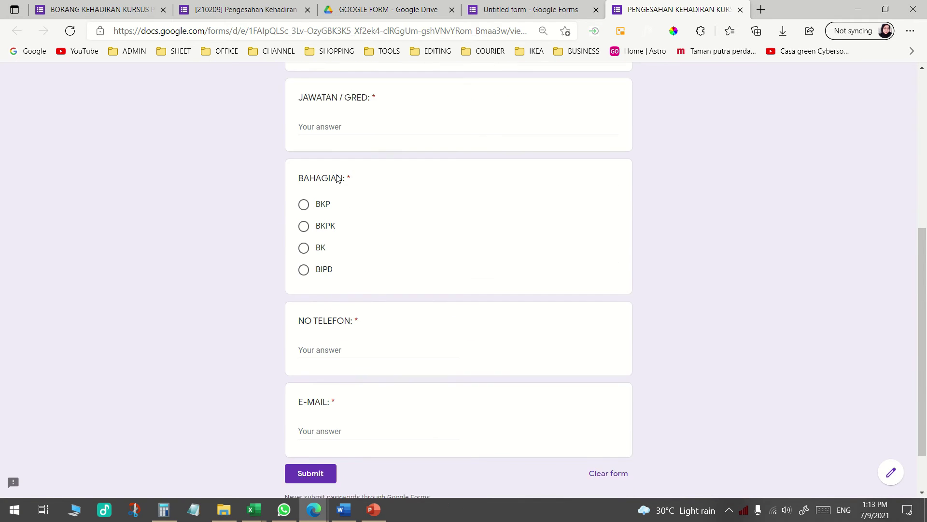
pyautogui.scroll(8, 340, 179)
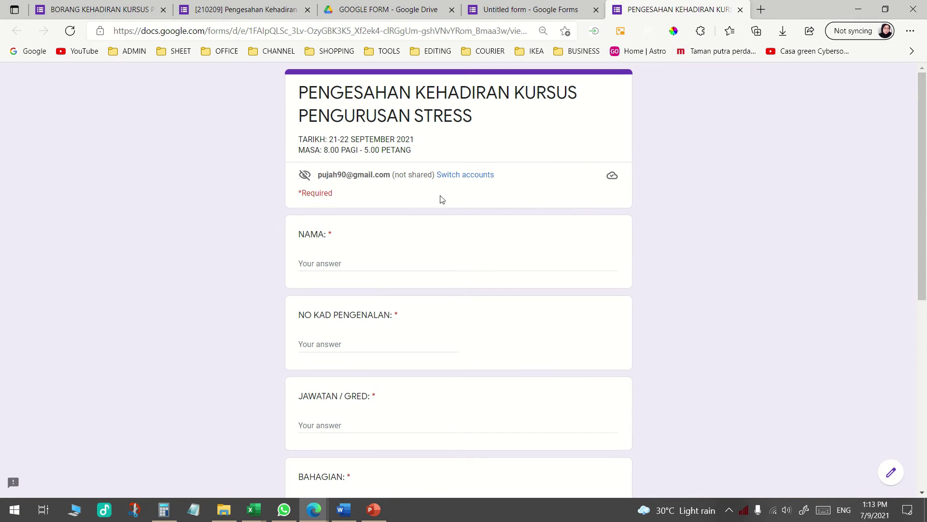
pyautogui.click(338, 263)
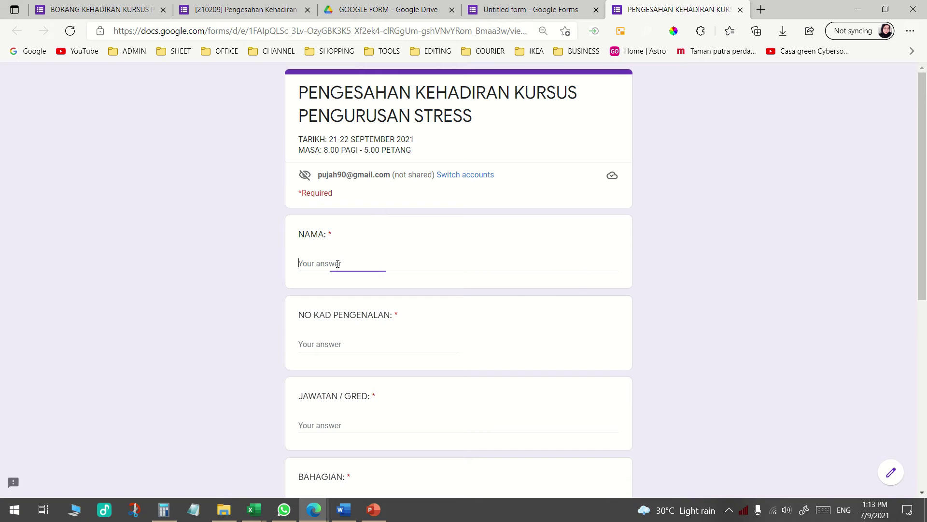
pyautogui.click(351, 336)
pyautogui.scroll(-2, 344, 319)
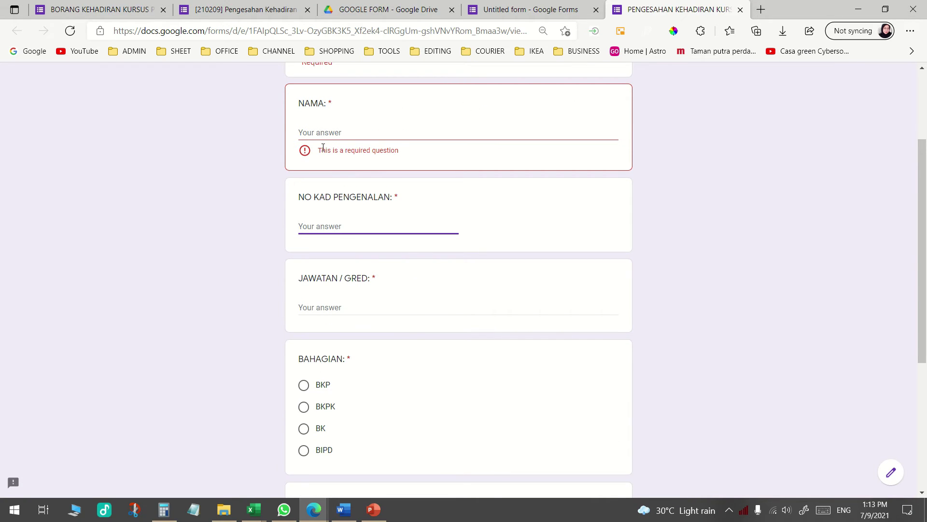
pyautogui.click(319, 132)
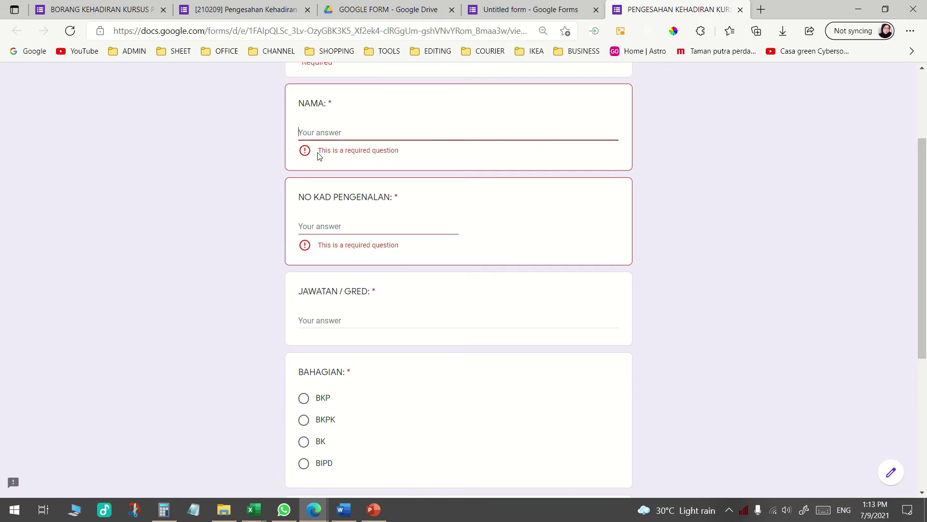
pyautogui.click(371, 231)
pyautogui.scroll(-5, 319, 393)
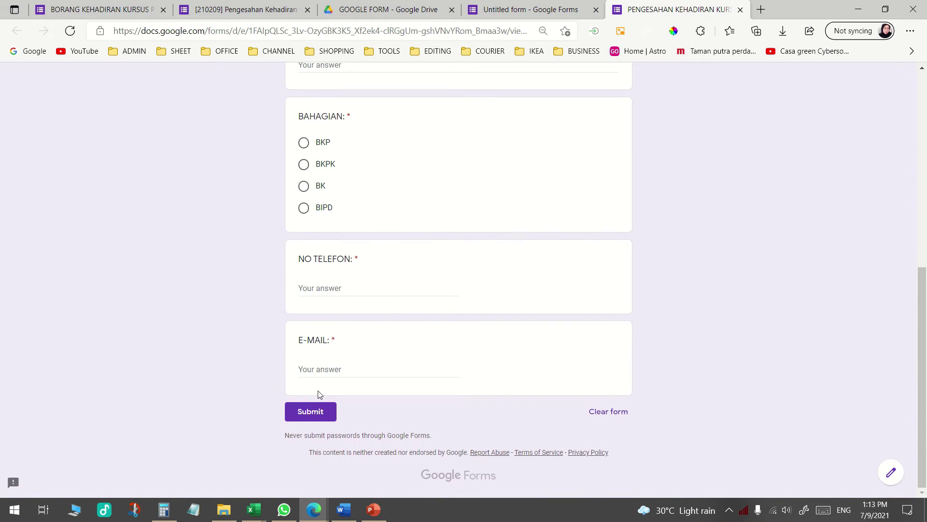
pyautogui.scroll(7, 319, 394)
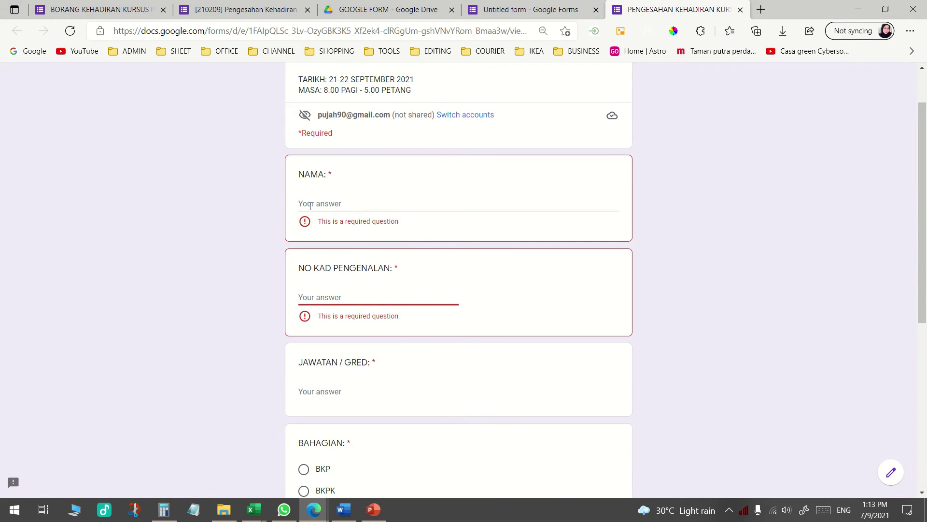
# Open the BAHAGIAN question for editing in the form being built
pyautogui.click(513, 15)
pyautogui.scroll(-4, 552, 323)
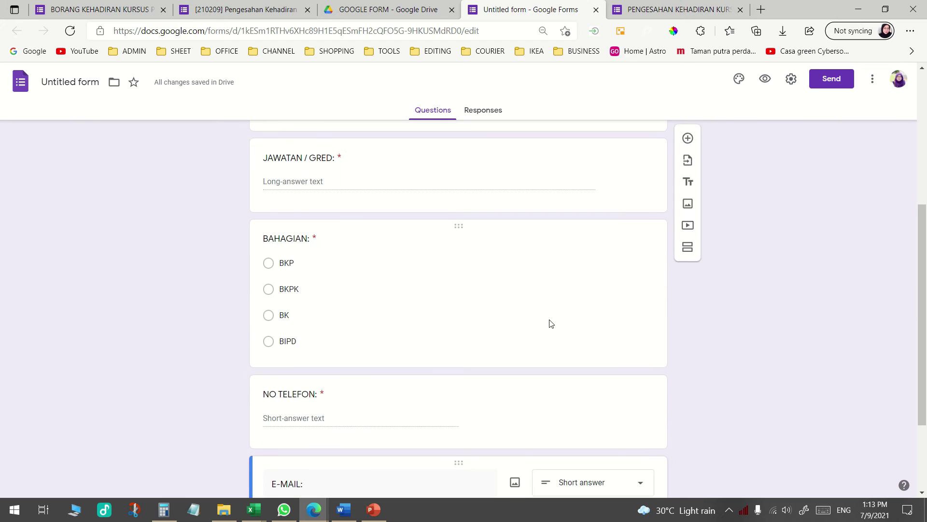
pyautogui.click(507, 290)
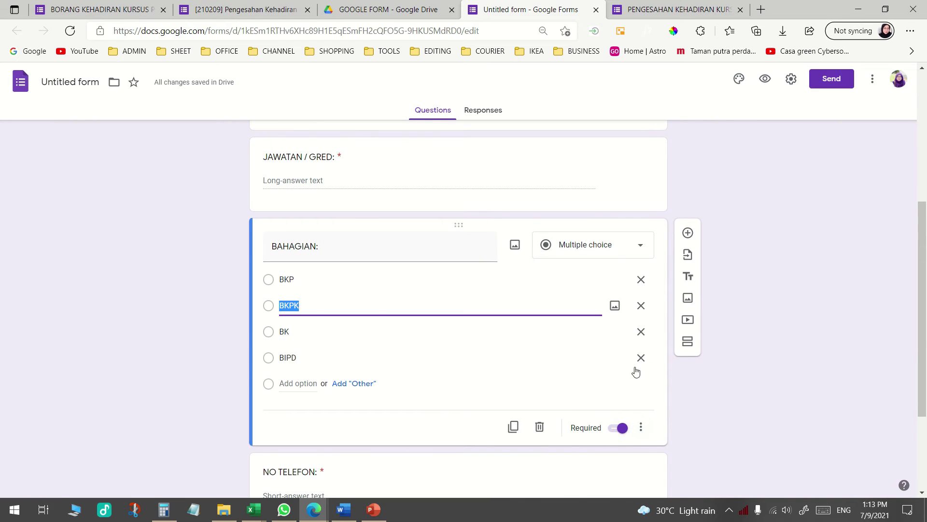
# Try BAHAGIAN options BKP, BIPD, BK and BKPK on the live form, then open the [210209] form
pyautogui.click(676, 9)
pyautogui.scroll(-4, 403, 338)
pyautogui.click(304, 274)
pyautogui.scroll(-3, 358, 317)
pyautogui.click(304, 207)
pyautogui.click(304, 187)
pyautogui.click(304, 165)
pyautogui.click(304, 143)
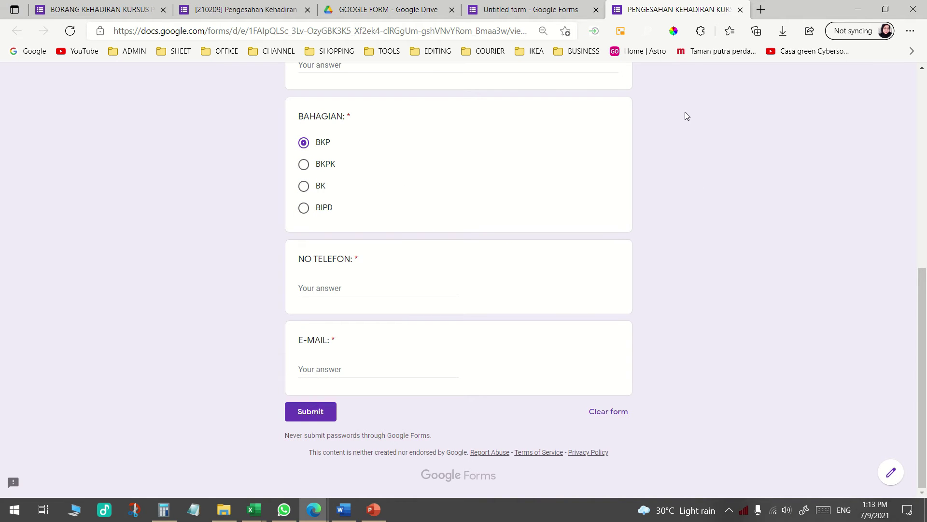
pyautogui.press('Return')
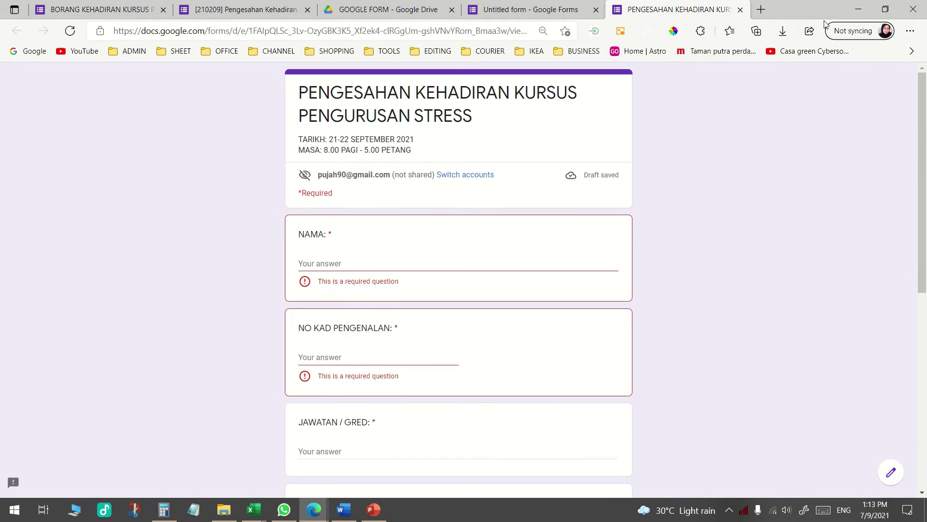
pyautogui.click(240, 10)
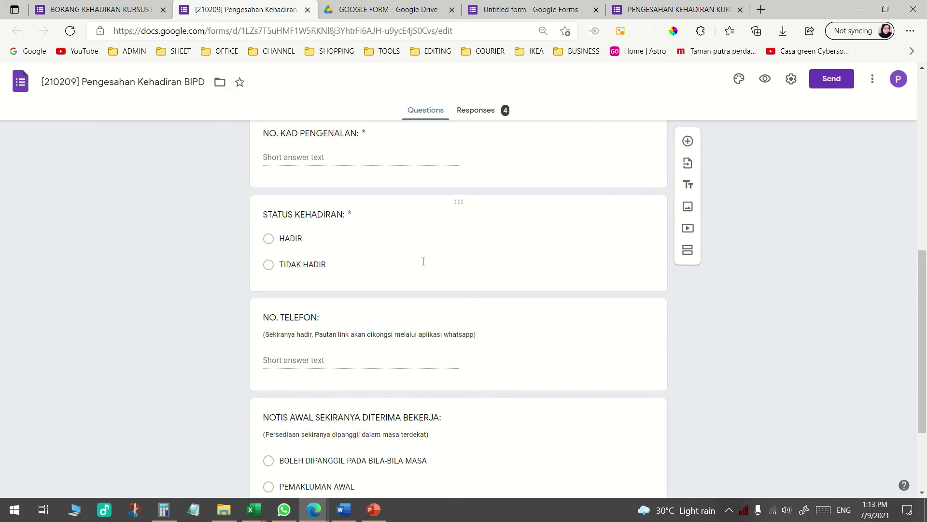
pyautogui.scroll(10, 423, 261)
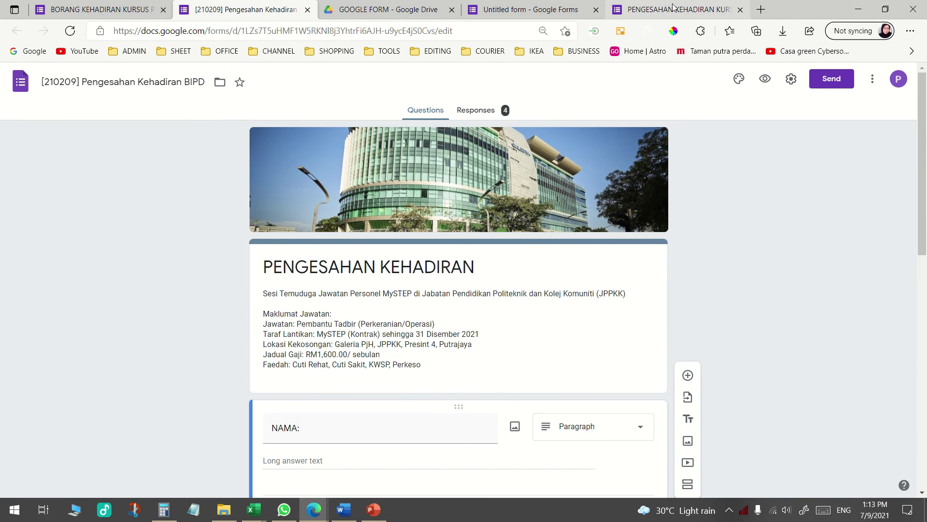
# Close the live form preview and deselect the BAHAGIAN question in the editor
pyautogui.click(676, 9)
pyautogui.click(740, 10)
pyautogui.click(782, 210)
pyautogui.scroll(5, 782, 210)
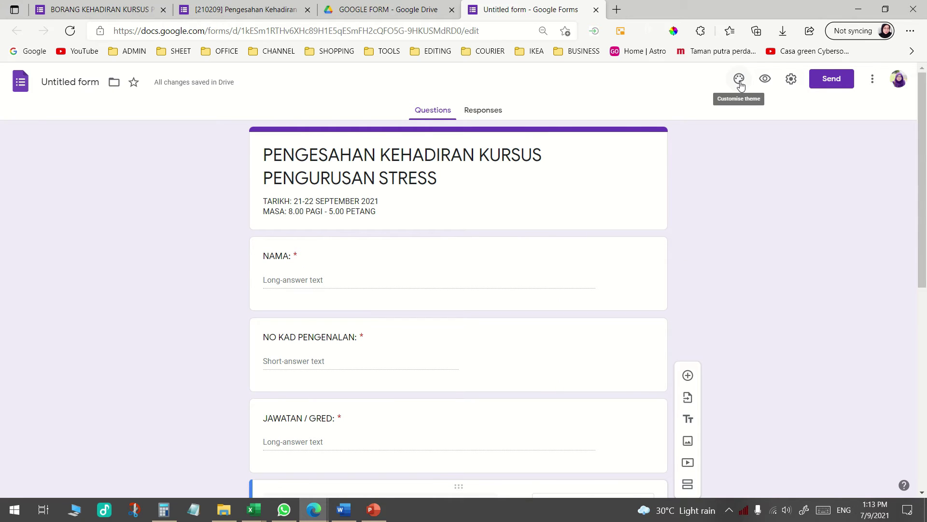
# Insert the open-book theme image as the form's header
pyautogui.click(739, 80)
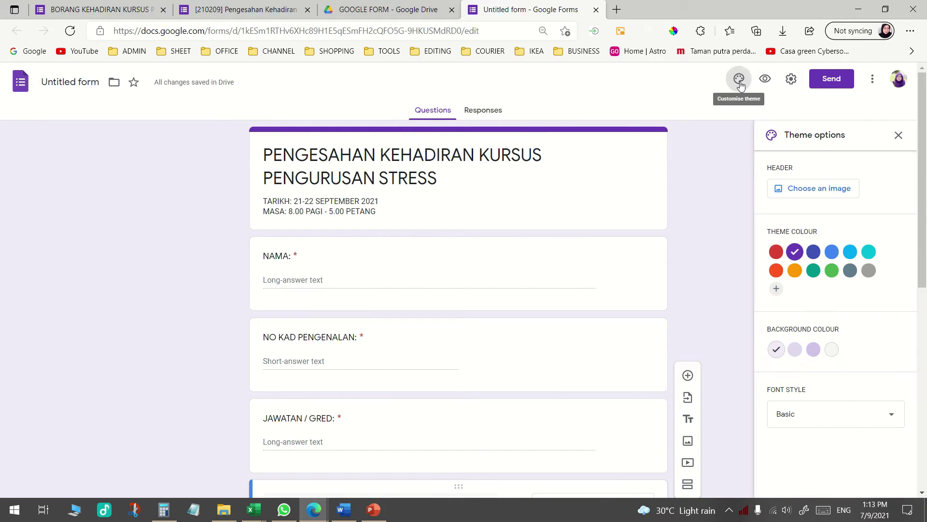
pyautogui.click(830, 194)
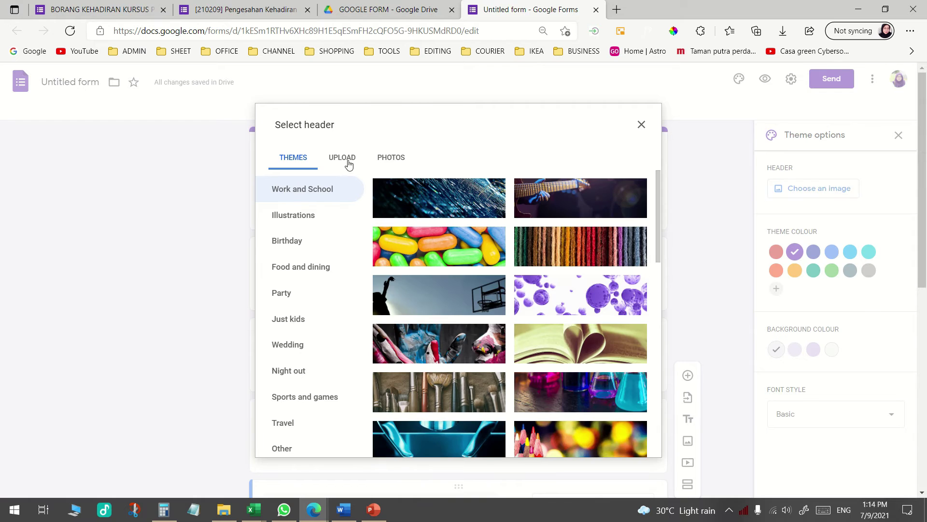
pyautogui.click(340, 164)
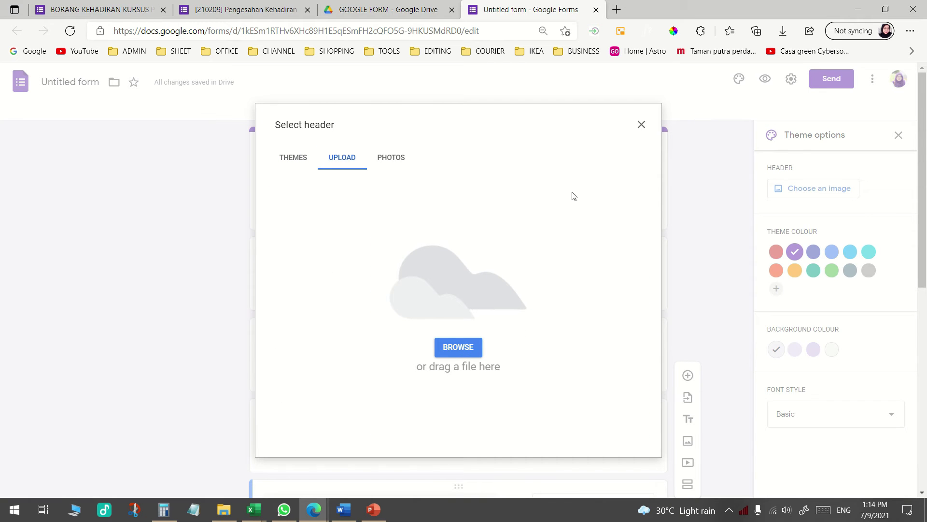
pyautogui.click(304, 156)
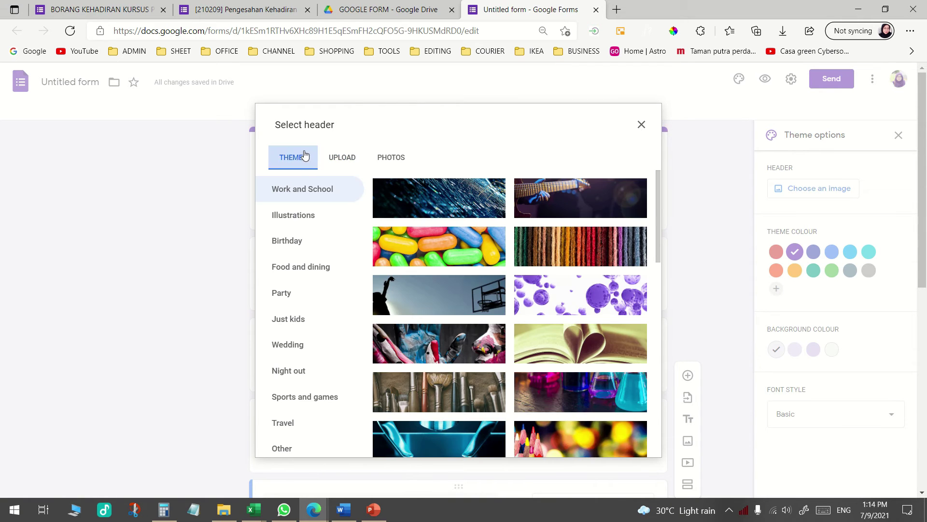
pyautogui.click(598, 346)
pyautogui.scroll(-3, 598, 346)
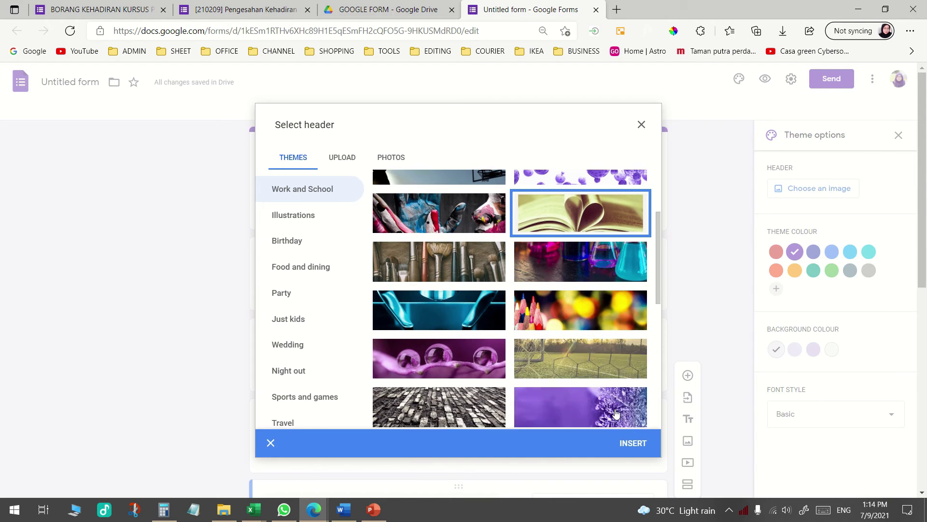
pyautogui.click(632, 443)
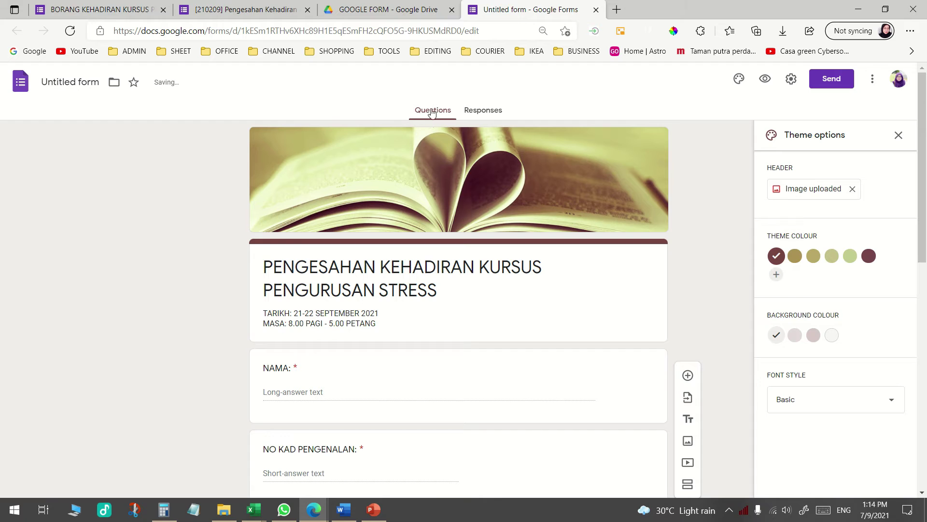
# Set the theme colour to dark maroon and the background to the darker mauve shade
pyautogui.click(832, 256)
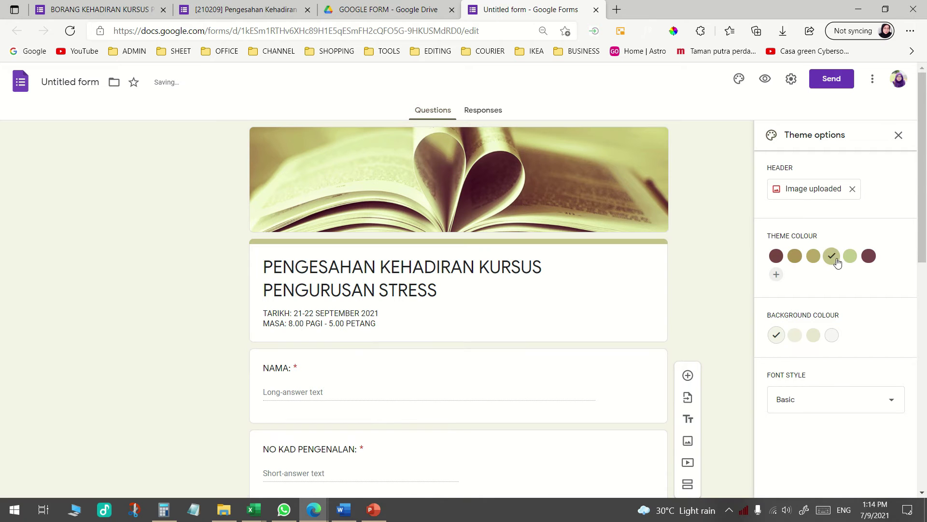
pyautogui.click(869, 256)
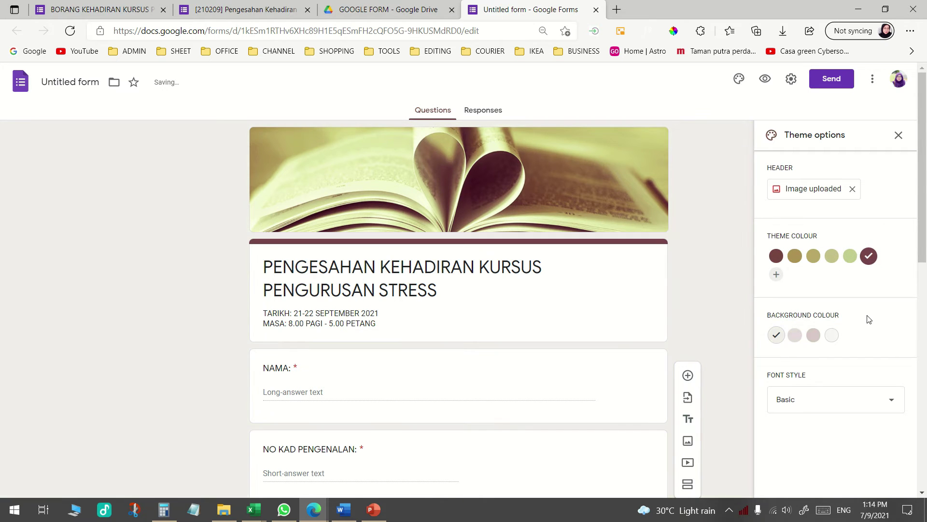
pyautogui.click(795, 334)
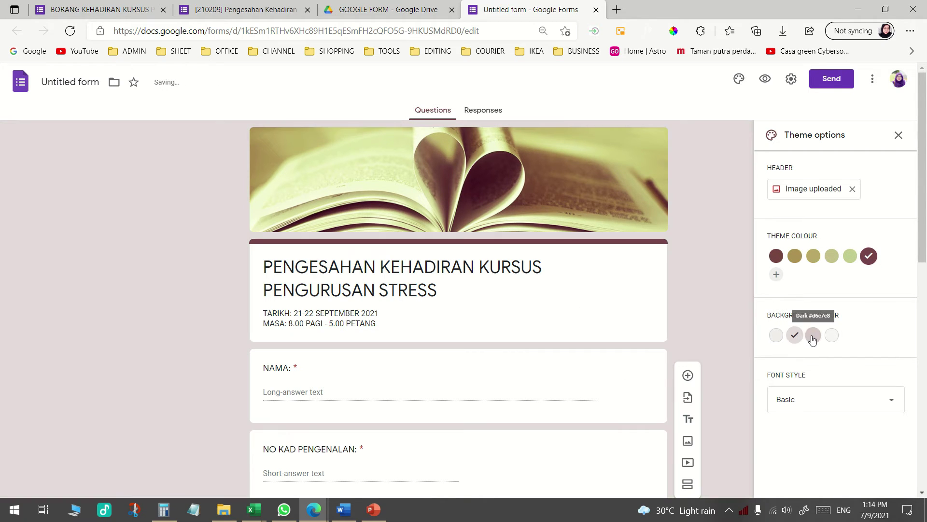
pyautogui.click(813, 335)
pyautogui.scroll(-9, 746, 300)
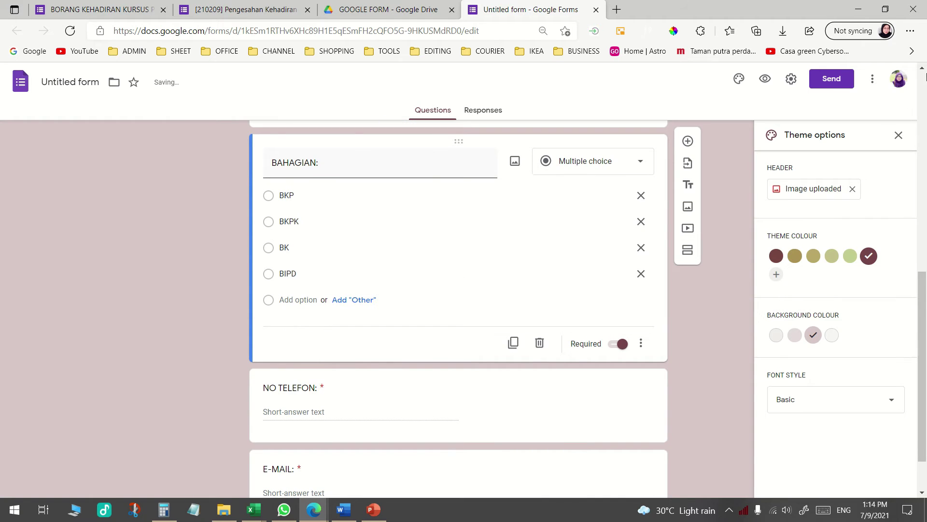
pyautogui.click(899, 136)
pyautogui.scroll(10, 718, 391)
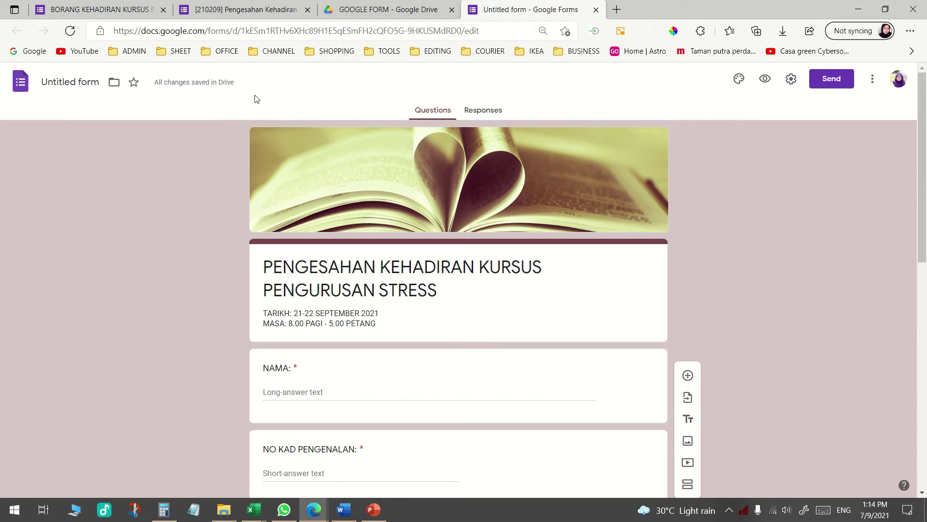
# Name the form 'PENGESAHAN KEHADIRAN KURSUS PENGURUSAN STRESS' and view its Responses tab with 0 responses
pyautogui.click(56, 77)
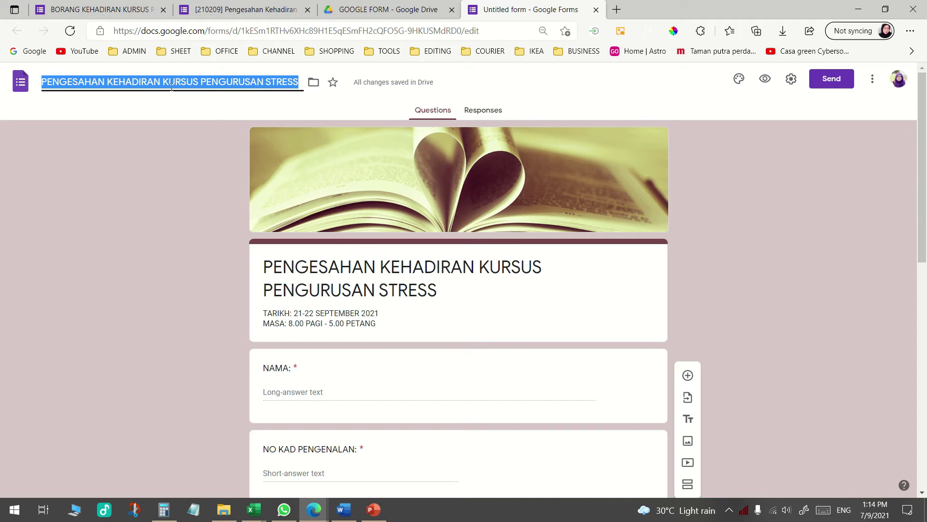
pyautogui.click(179, 188)
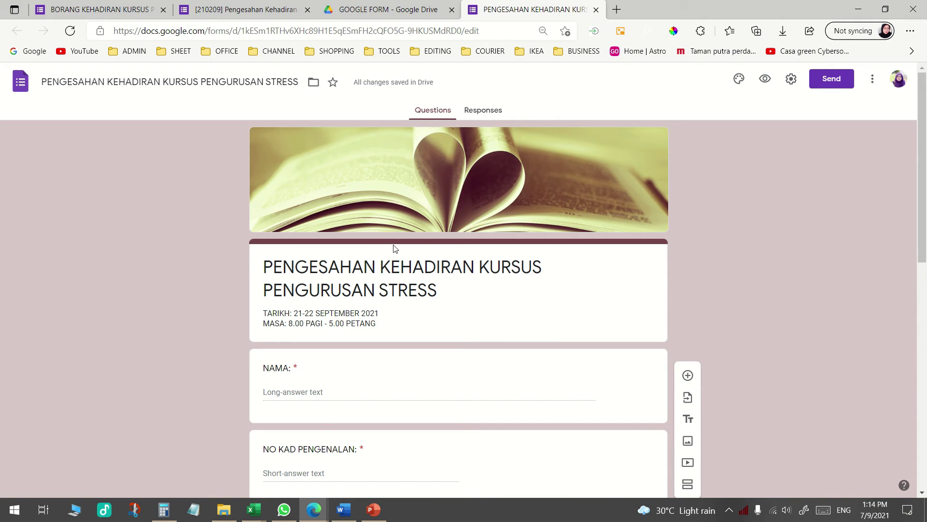
pyautogui.click(494, 111)
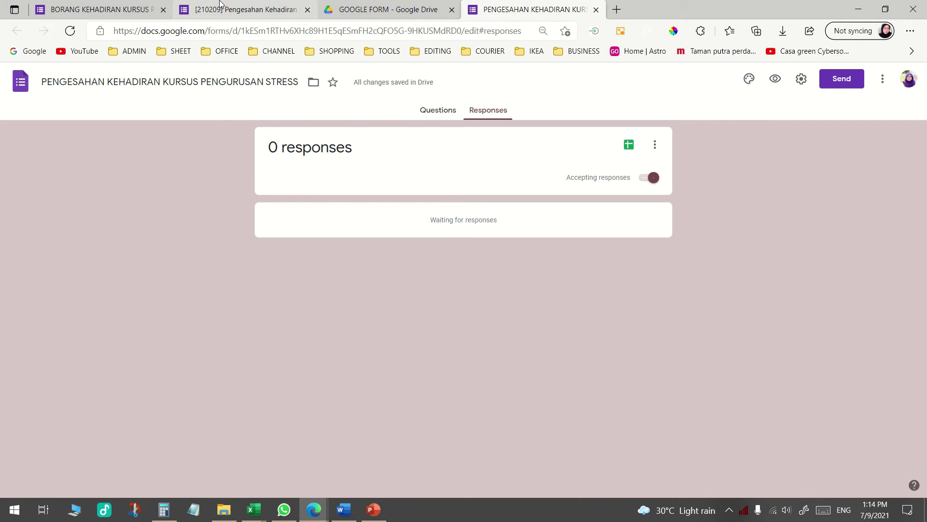
# Close the BORANG KEHADIRAN KURSUS form tab
pyautogui.click(244, 9)
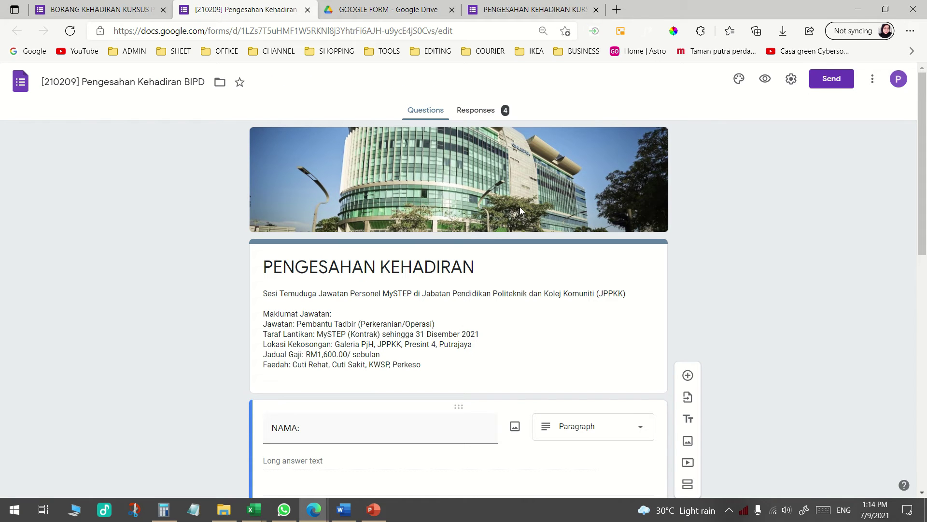
pyautogui.moveTo(437, 4)
pyautogui.click(80, 8)
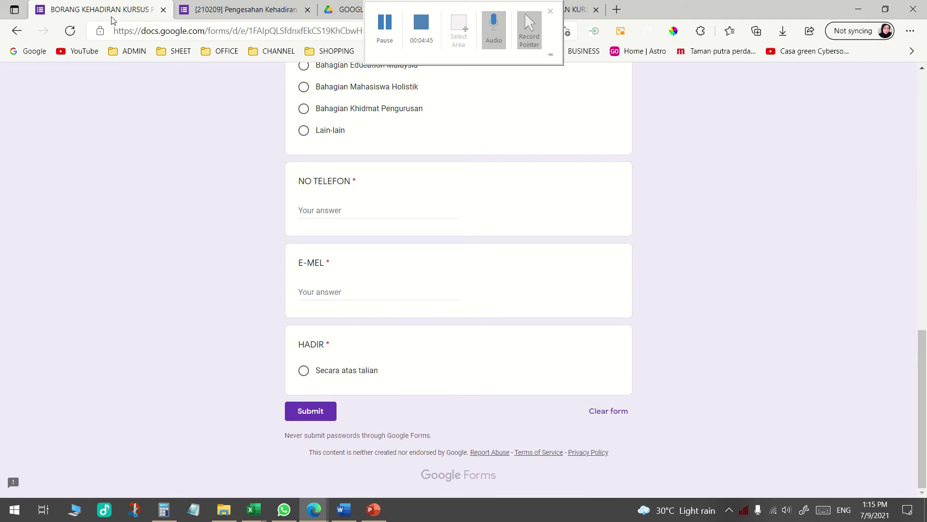
pyautogui.scroll(6, 585, 367)
pyautogui.scroll(8, 585, 367)
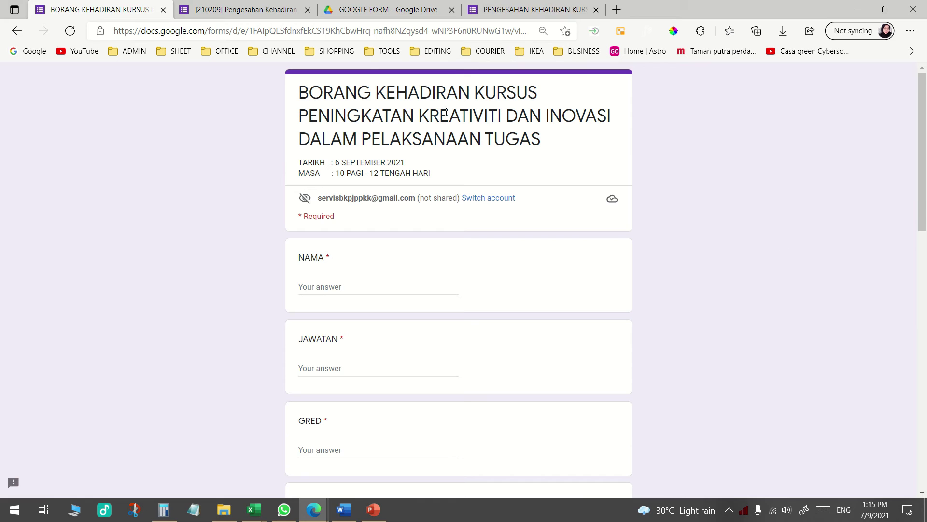
pyautogui.click(163, 10)
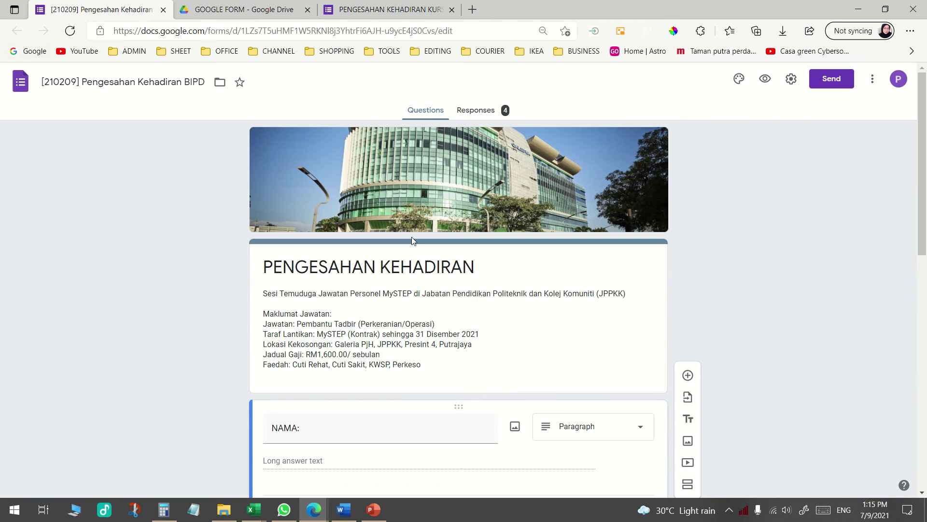
# Review the [210209] form's responses in Question and Individual views, then close its tab
pyautogui.click(478, 114)
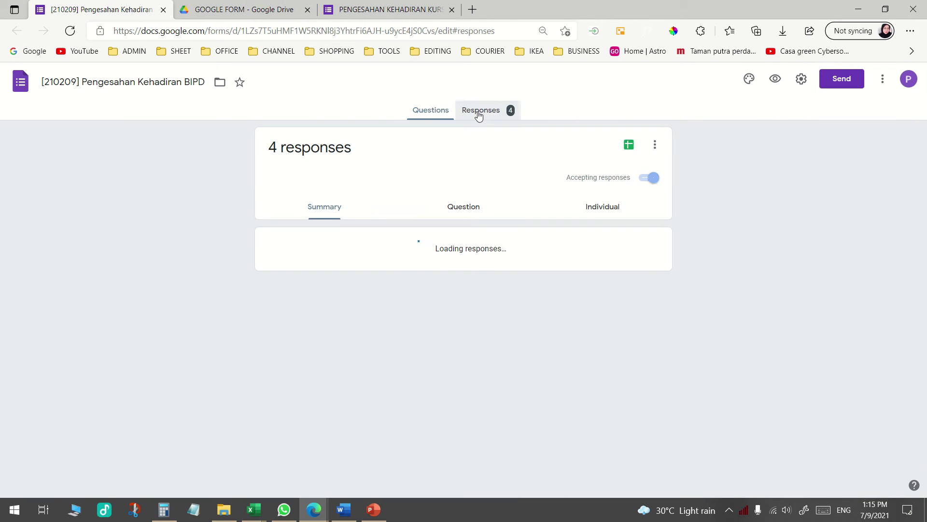
pyautogui.scroll(-3, 333, 248)
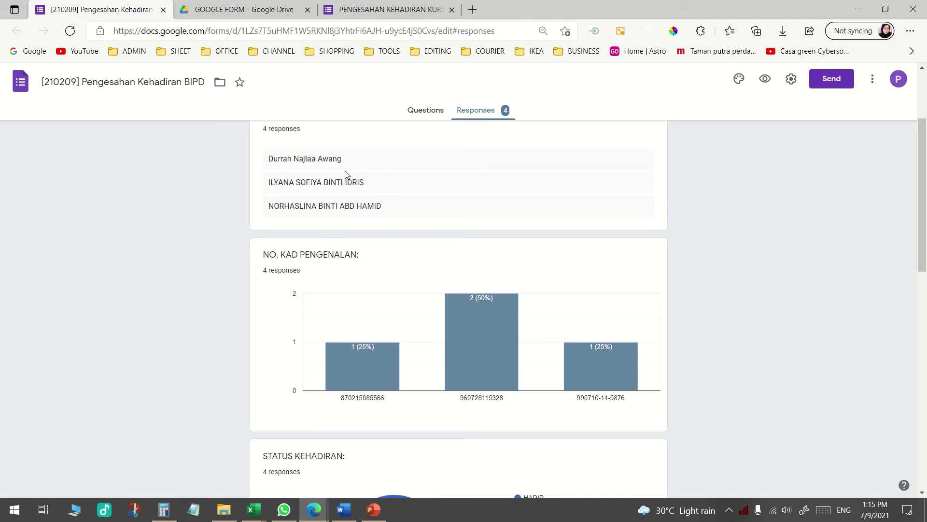
pyautogui.scroll(-1, 417, 300)
pyautogui.scroll(-8, 416, 300)
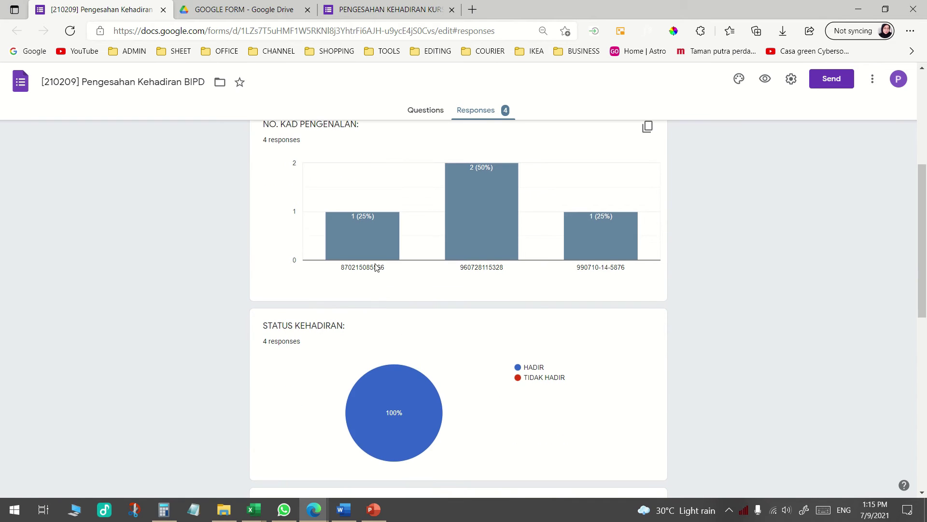
pyautogui.scroll(7, 410, 328)
pyautogui.scroll(4, 412, 330)
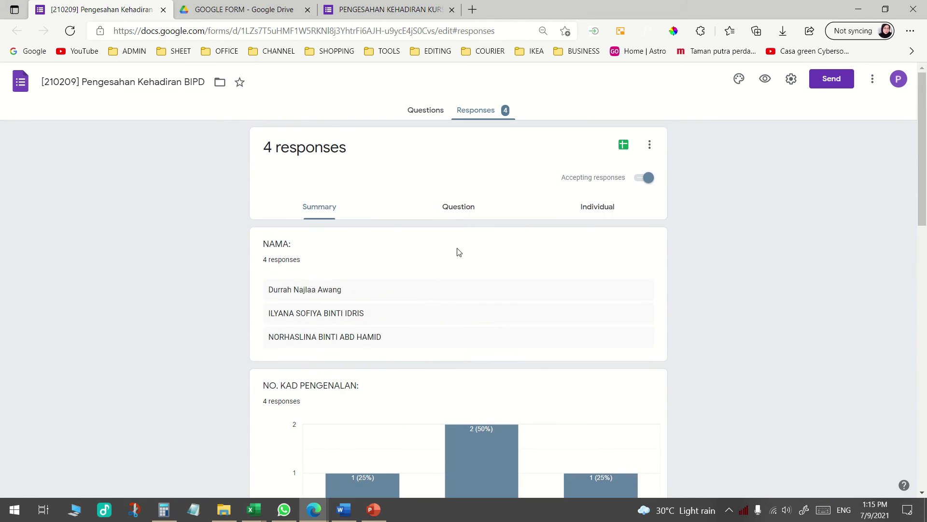
pyautogui.click(464, 211)
pyautogui.click(598, 213)
pyautogui.scroll(-3, 590, 259)
pyautogui.scroll(3, 590, 259)
pyautogui.hotkey('ctrl', 'w')
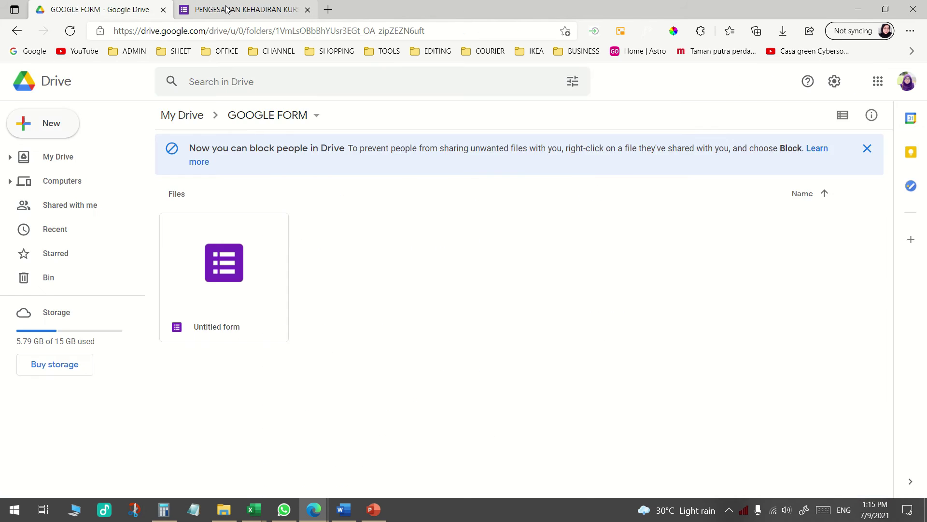
# Return to the PENGESAHAN form's Questions view and open its Settings
pyautogui.hotkey('ctrl', 'Tab')
pyautogui.click(443, 114)
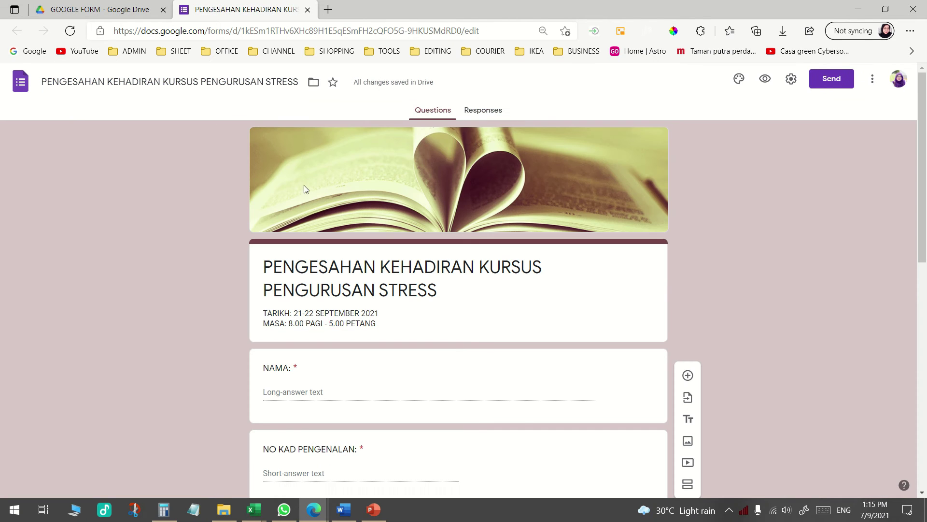
pyautogui.scroll(-10, 545, 378)
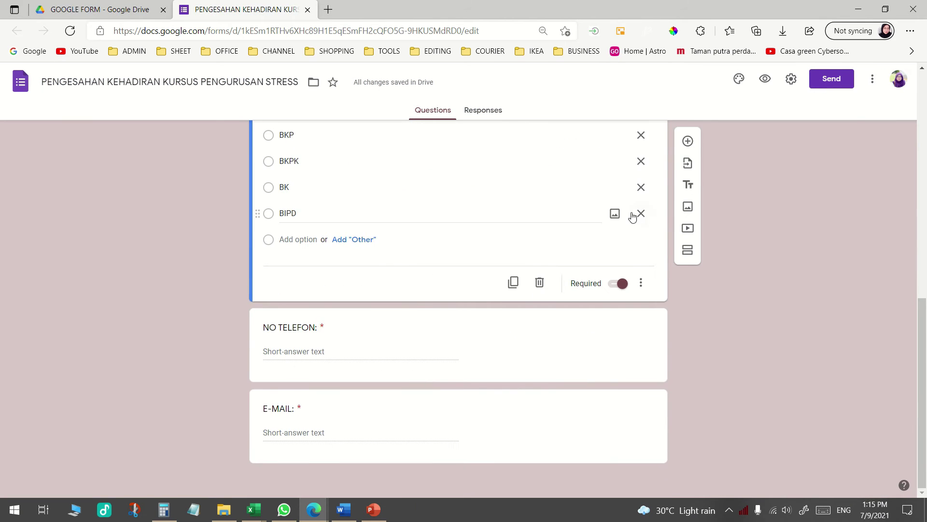
pyautogui.scroll(10, 595, 256)
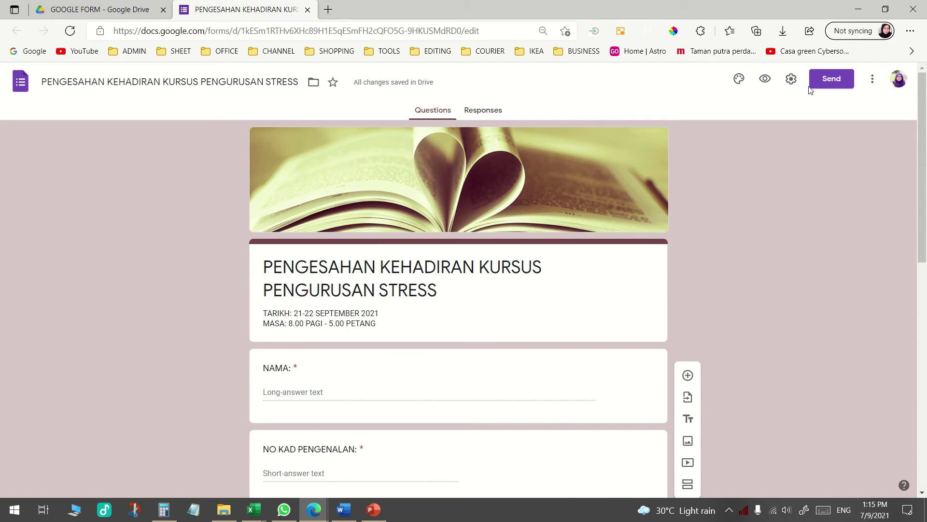
pyautogui.click(792, 81)
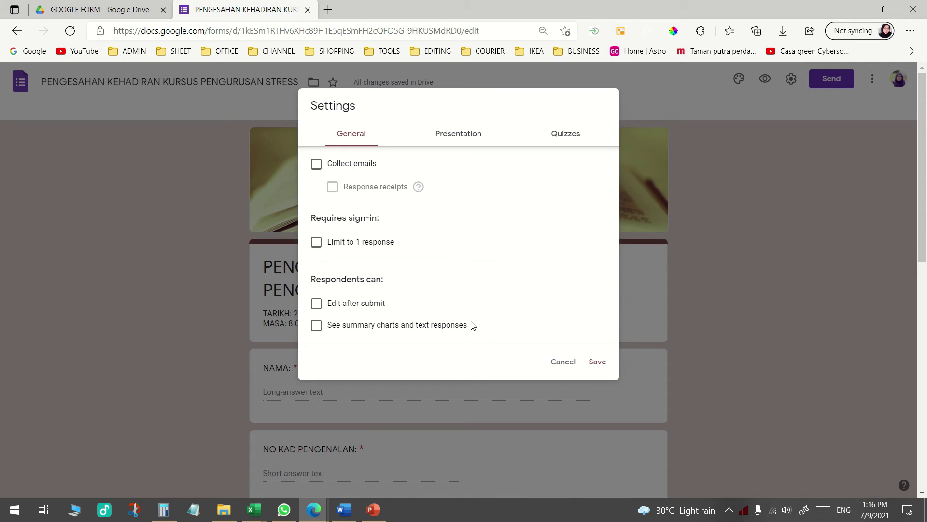
# Leave 'Limit to 1 response' off, enable 'Edit after submit', and save the settings
pyautogui.click(420, 245)
pyautogui.click(317, 246)
pyautogui.click(315, 243)
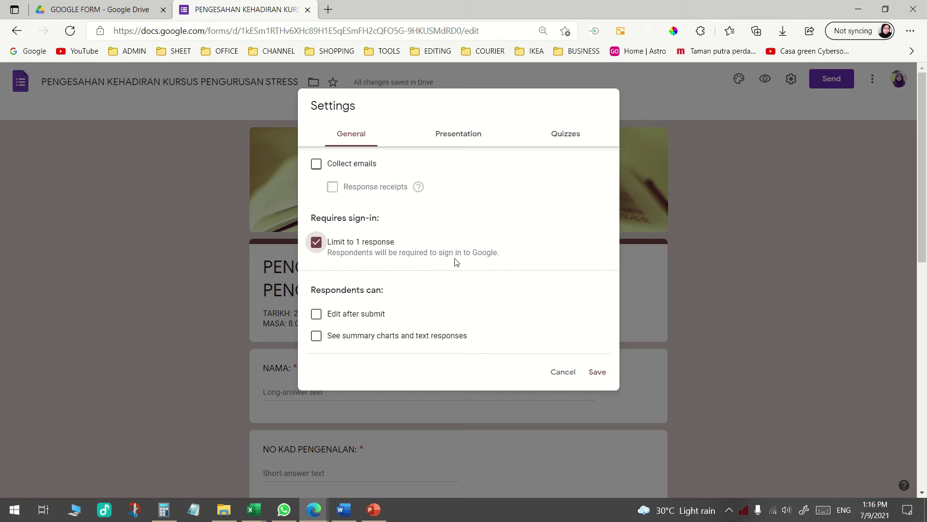
pyautogui.click(317, 245)
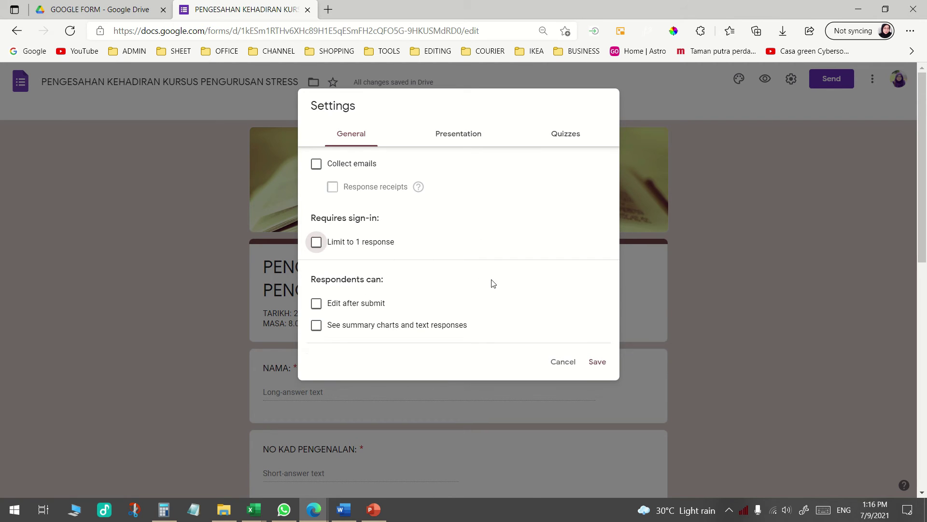
pyautogui.click(317, 309)
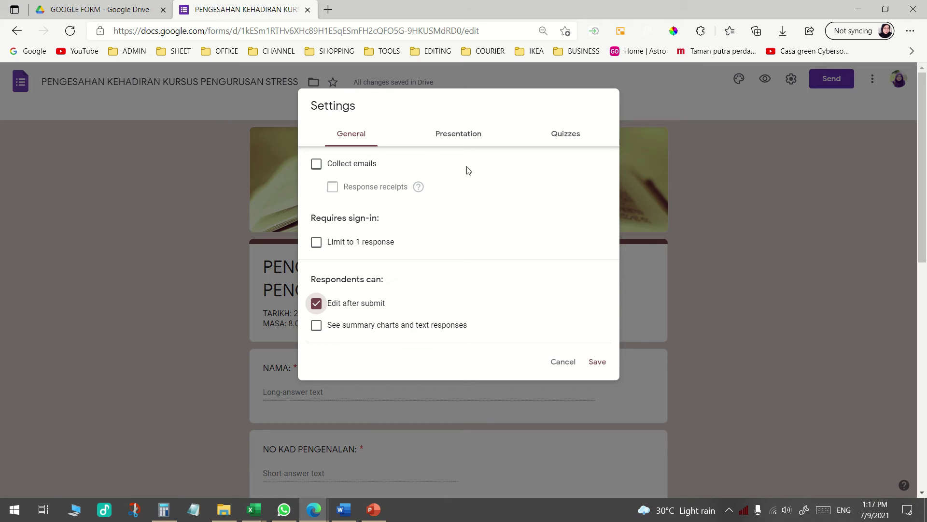
pyautogui.click(599, 361)
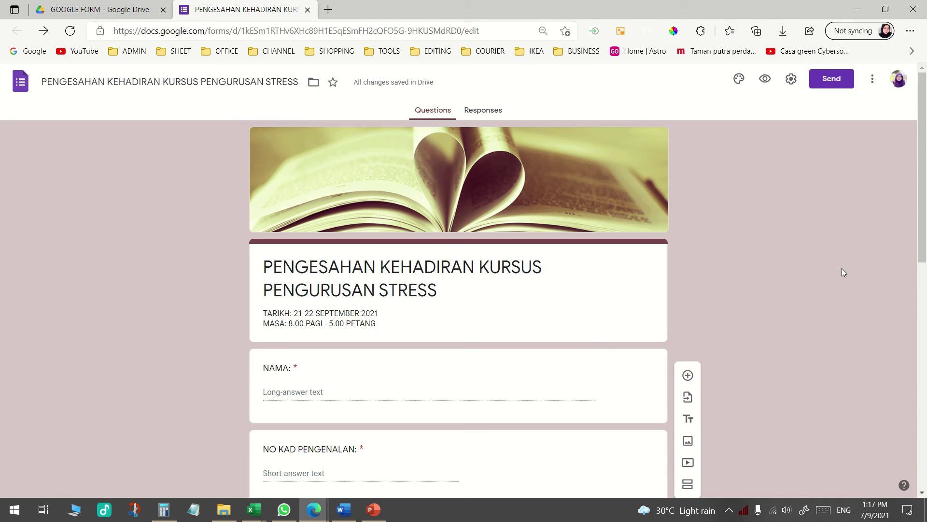
# Open the Send form dialog with email recipient, subject and message fields
pyautogui.click(830, 79)
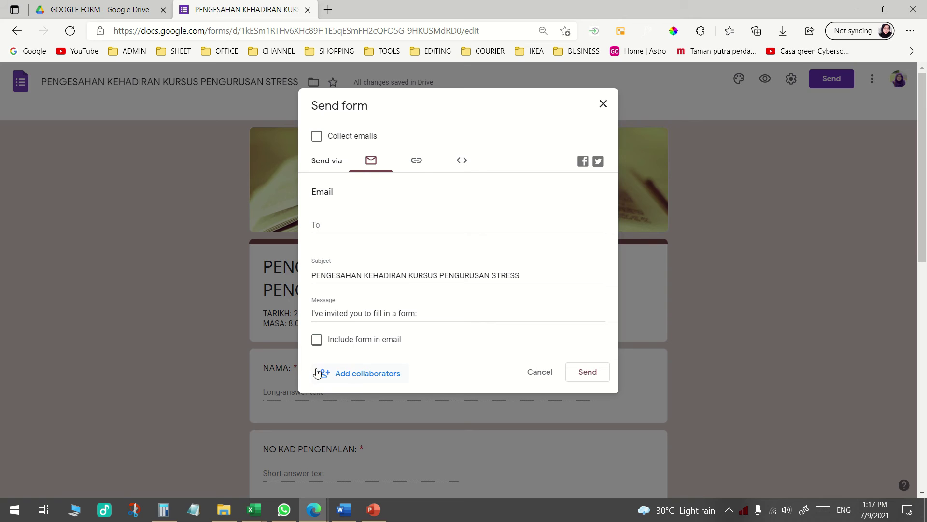
# Share the form so anyone with the link can edit it as Editor
pyautogui.click(385, 374)
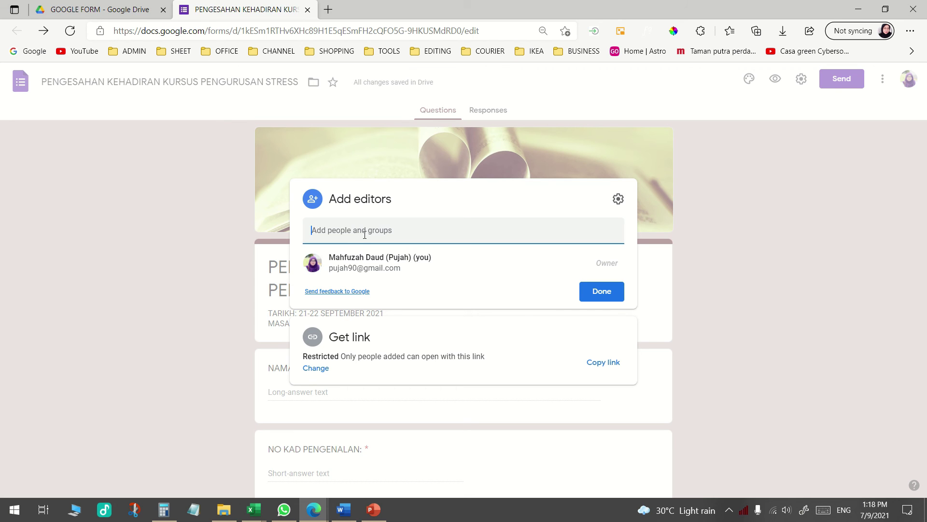
pyautogui.click(323, 369)
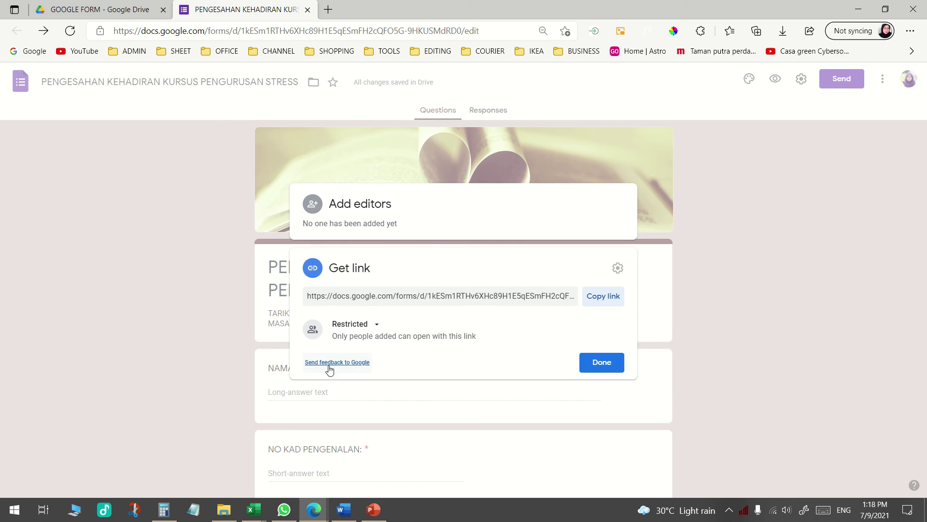
pyautogui.click(377, 329)
pyautogui.click(383, 375)
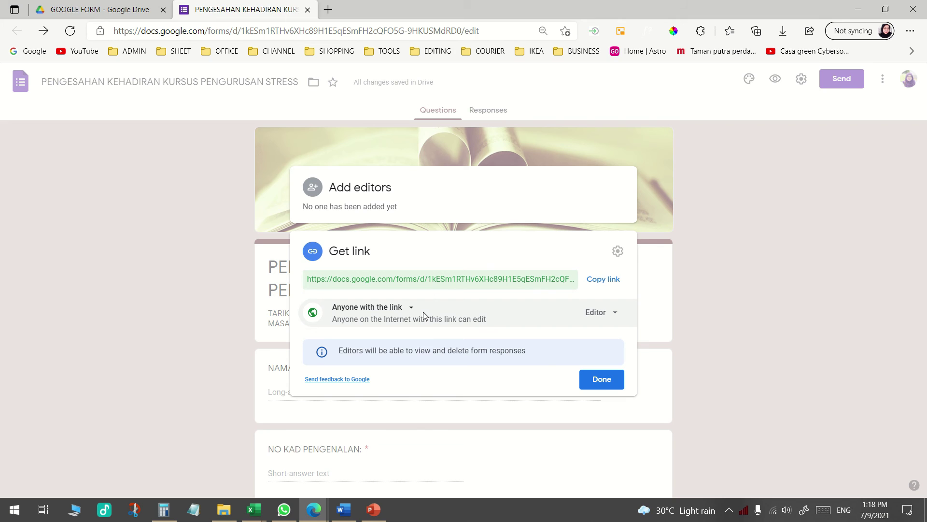
pyautogui.click(613, 282)
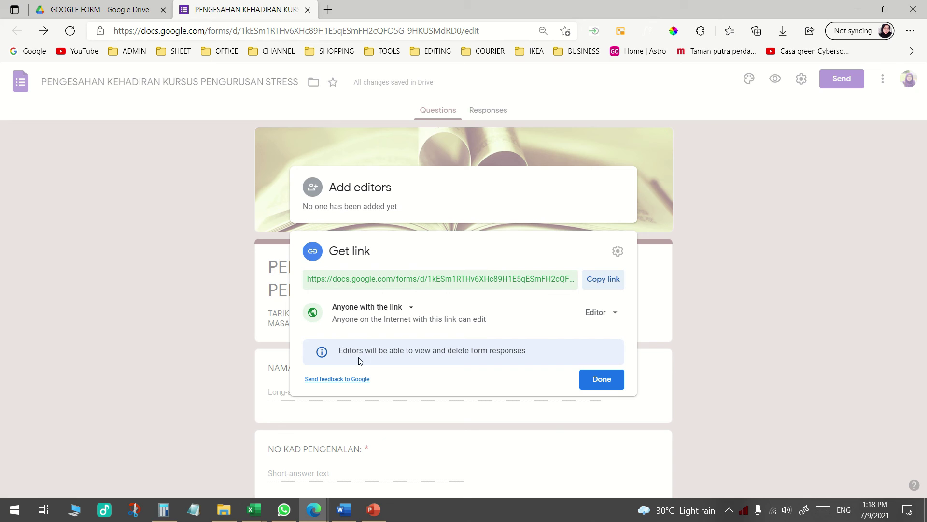
pyautogui.moveTo(340, 355); pyautogui.dragTo(524, 353)
pyautogui.click(529, 355)
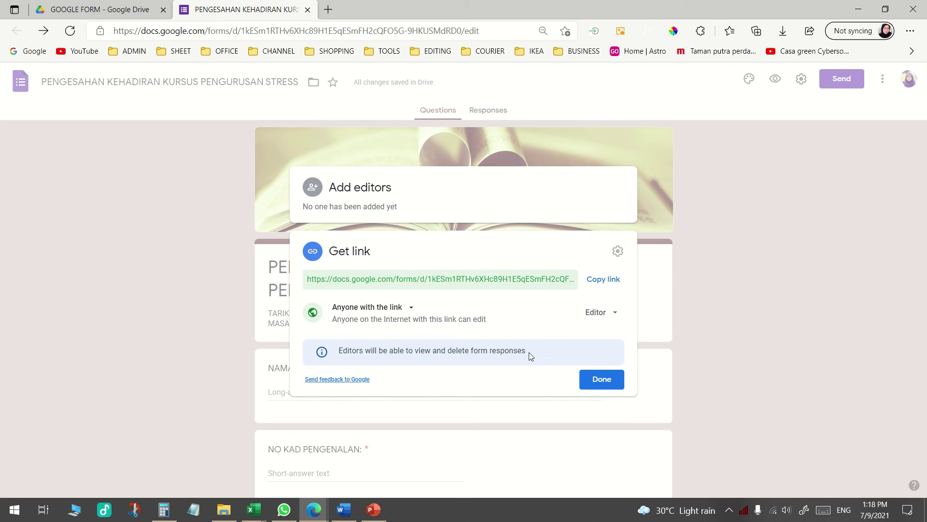
pyautogui.click(599, 313)
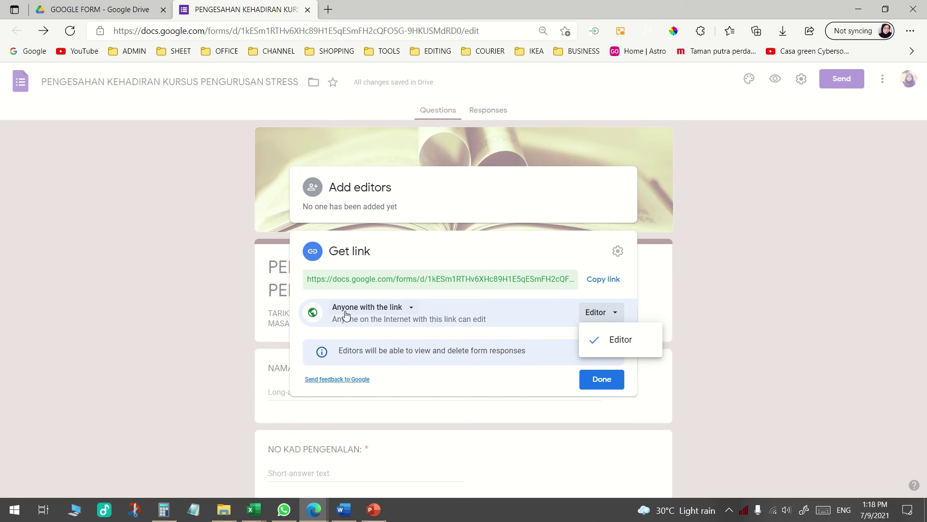
pyautogui.click(601, 378)
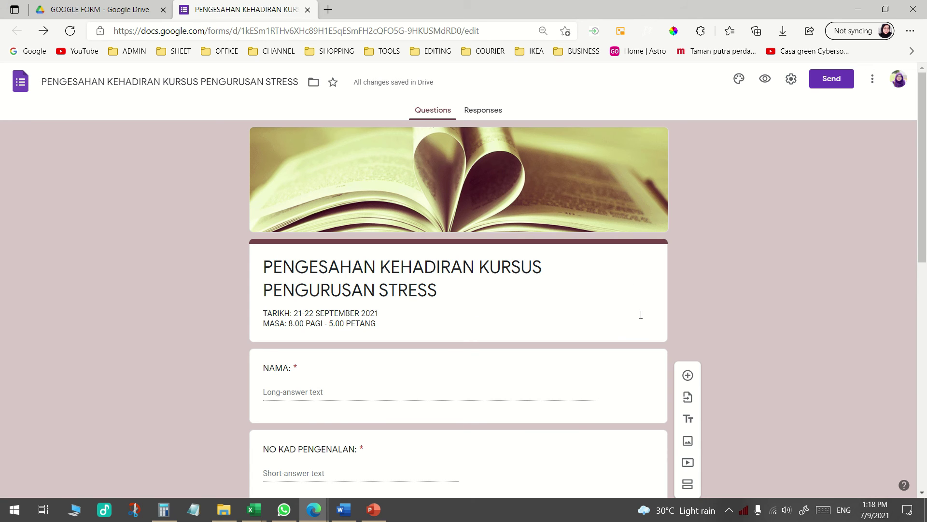
# Copy the form's shortened forms.gle link from the Send dialog
pyautogui.click(831, 81)
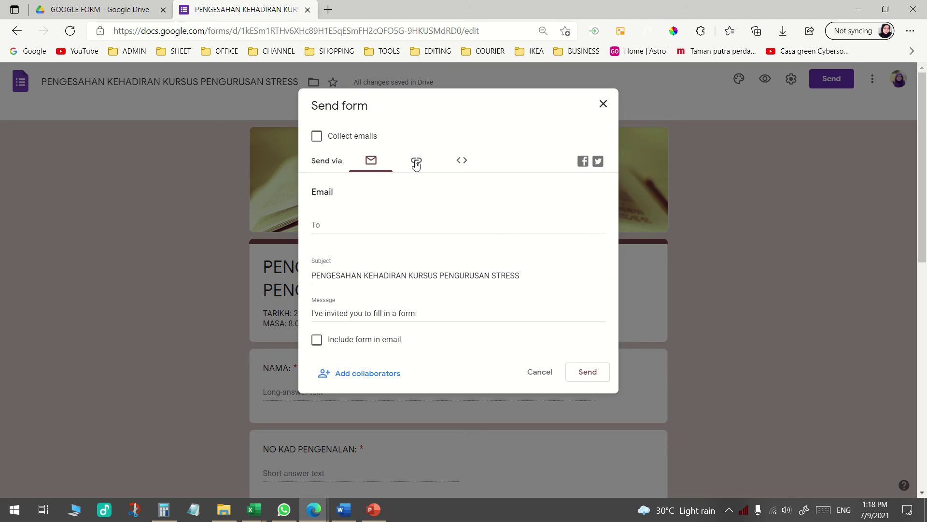
pyautogui.click(415, 163)
pyautogui.click(317, 231)
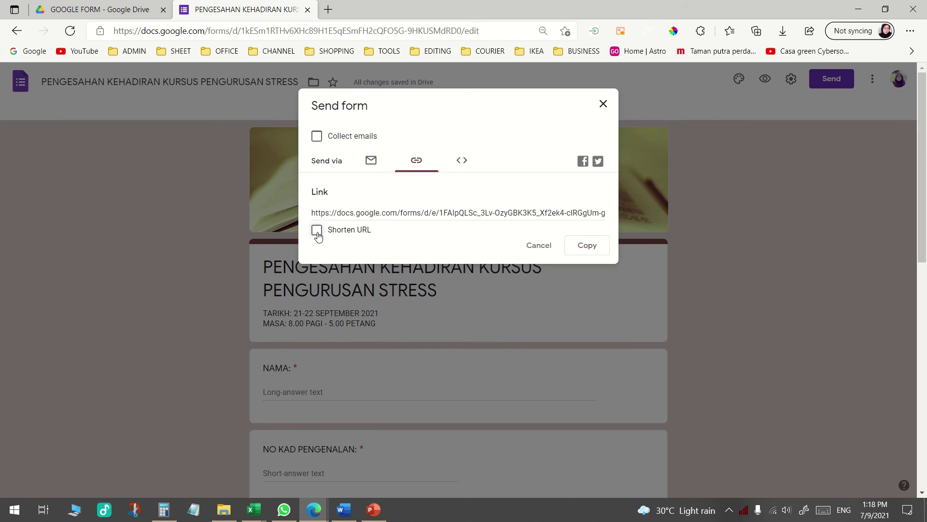
pyautogui.click(593, 245)
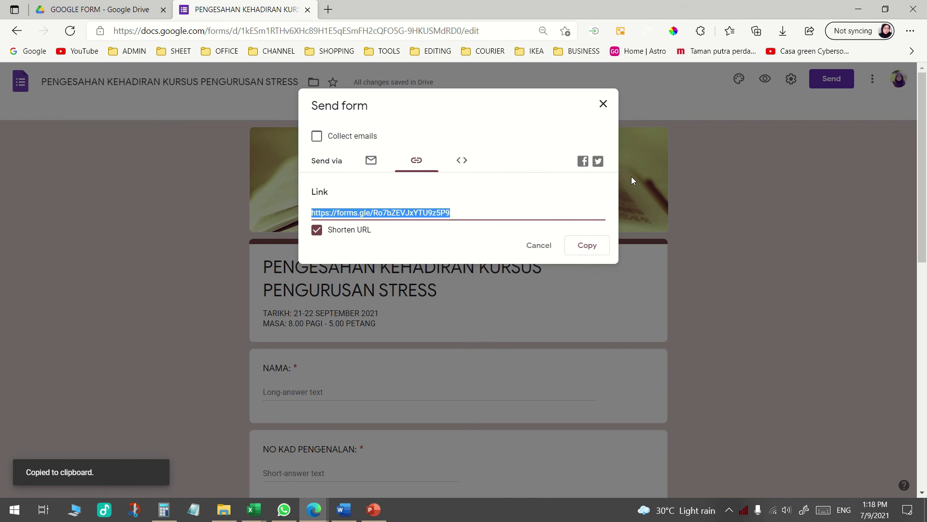
pyautogui.click(539, 246)
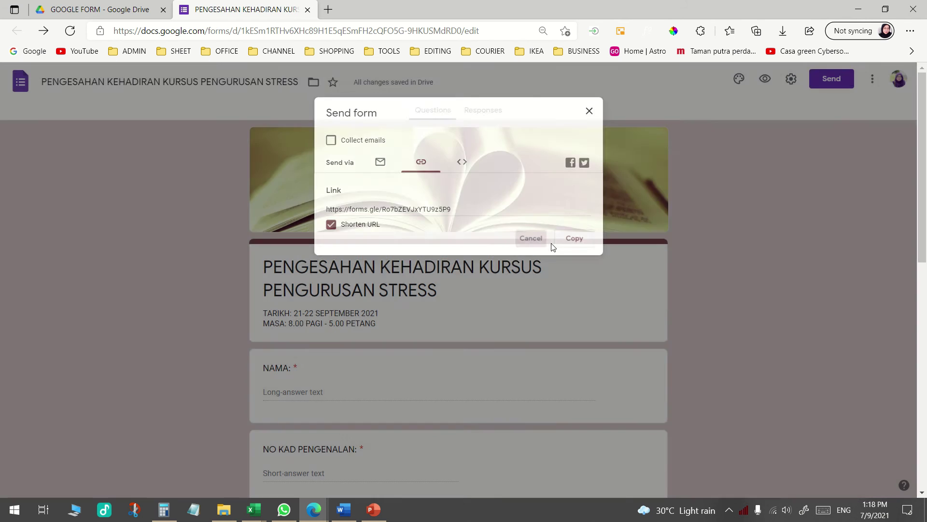
# Send the short form link and the note 'TRY SAT' in a WhatsApp chat, then minimize it
pyautogui.click(284, 510)
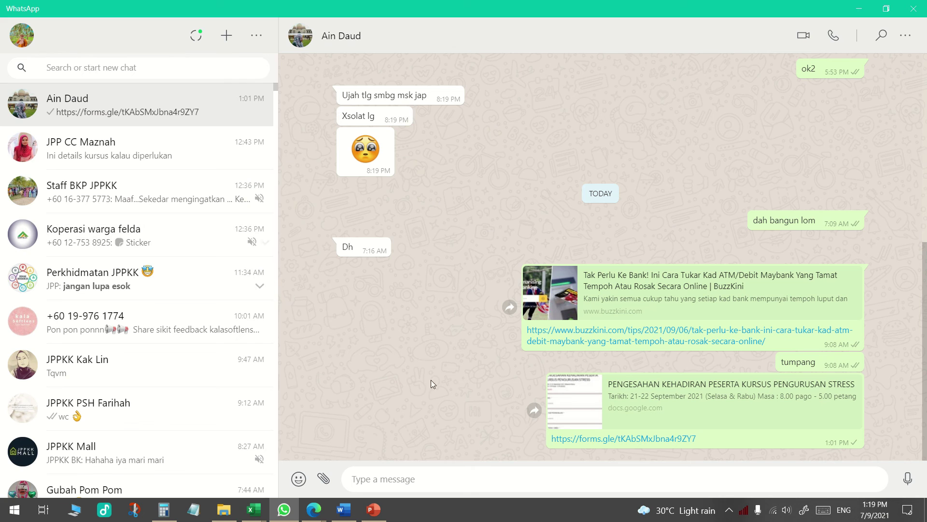
pyautogui.click(487, 479)
pyautogui.hotkey('ctrl', 'v')
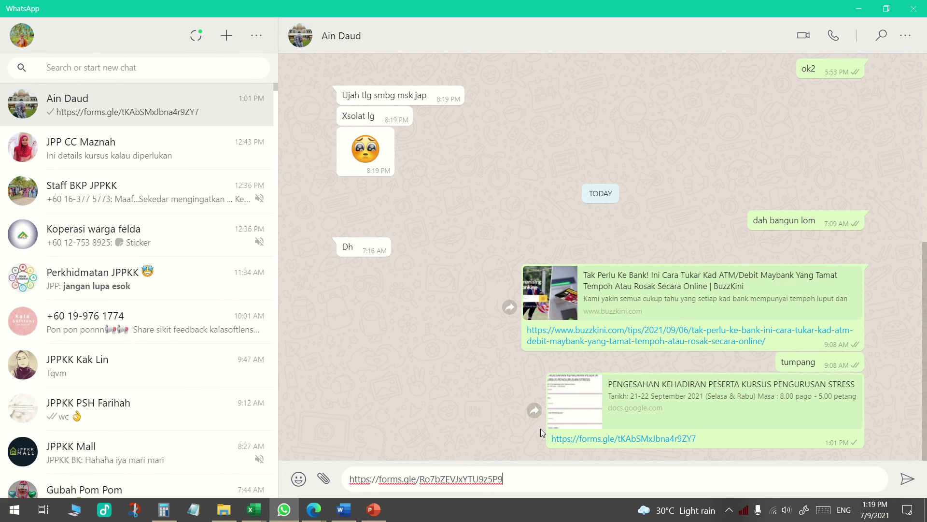
pyautogui.press('Return')
pyautogui.write('TRY SAT')
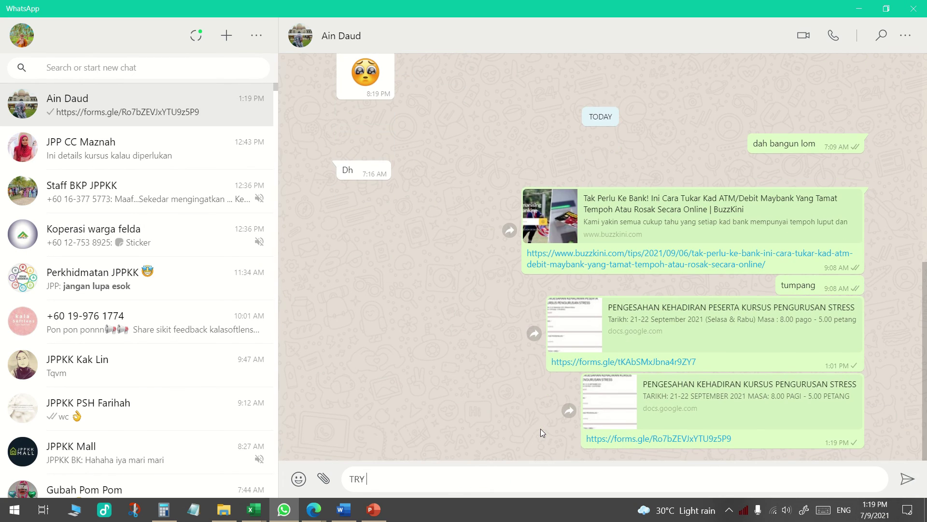
pyautogui.press('Return')
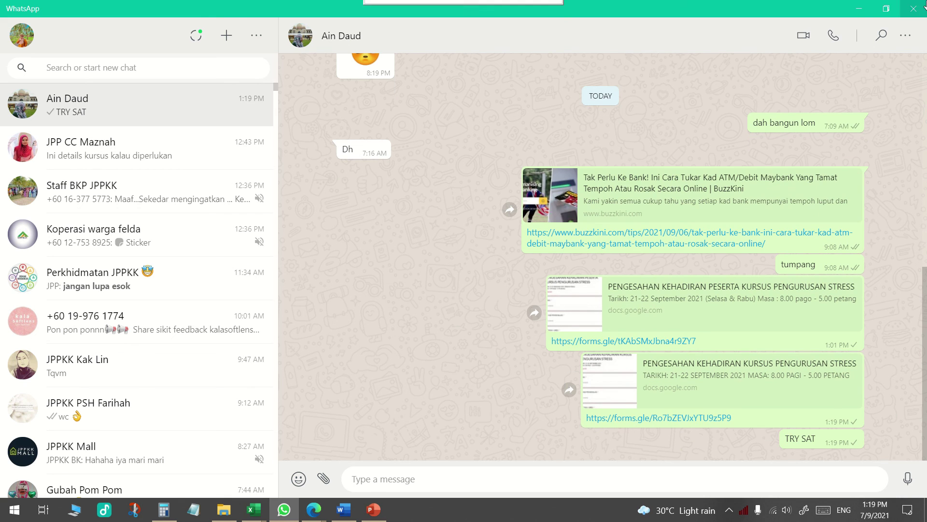
pyautogui.click(859, 10)
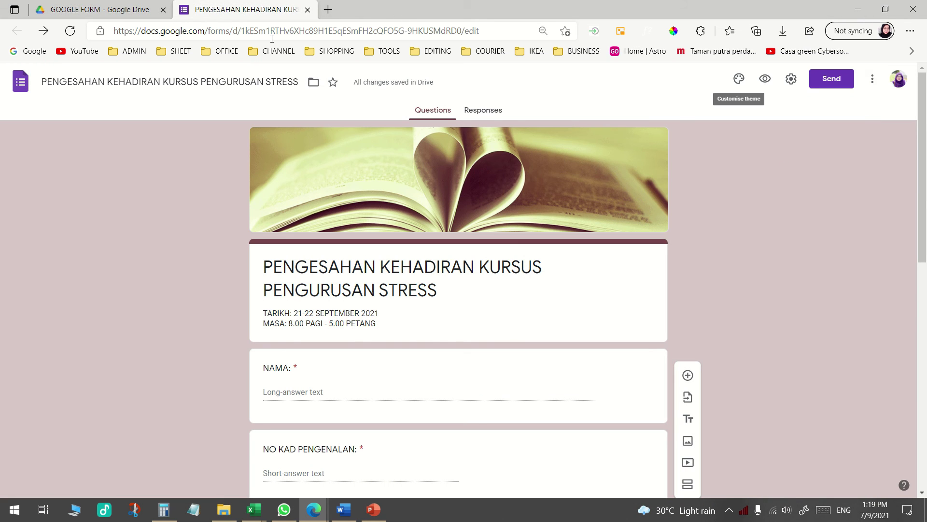
# Sign out of all Google accounts and open the shared forms.gle link from the WhatsApp chat
pyautogui.click(899, 79)
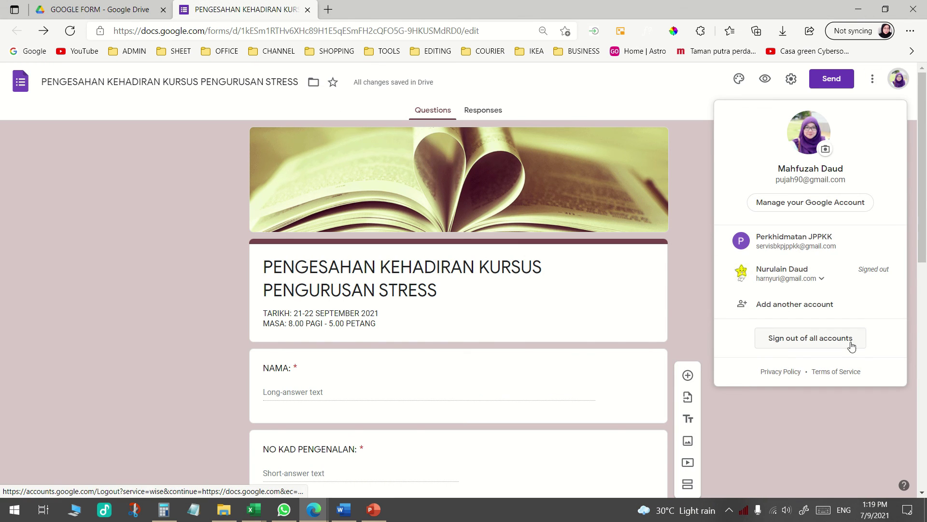
pyautogui.click(850, 342)
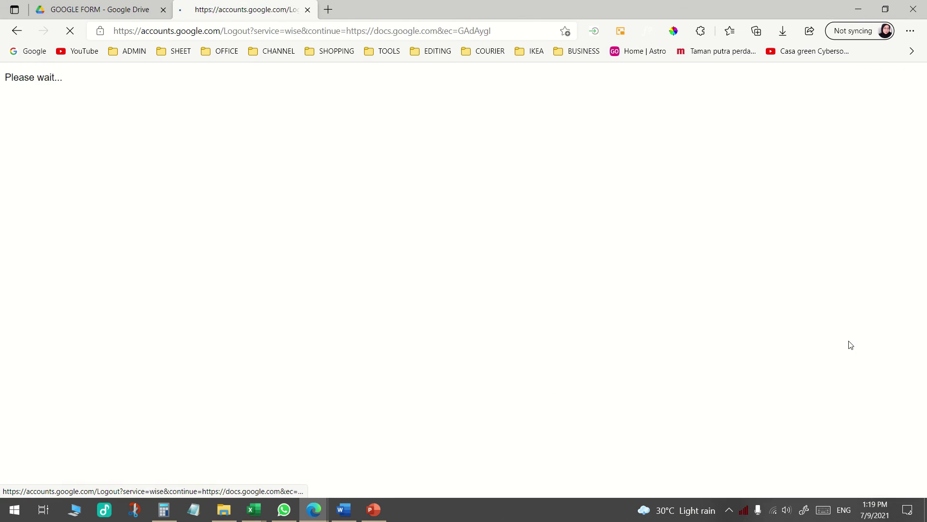
pyautogui.click(307, 10)
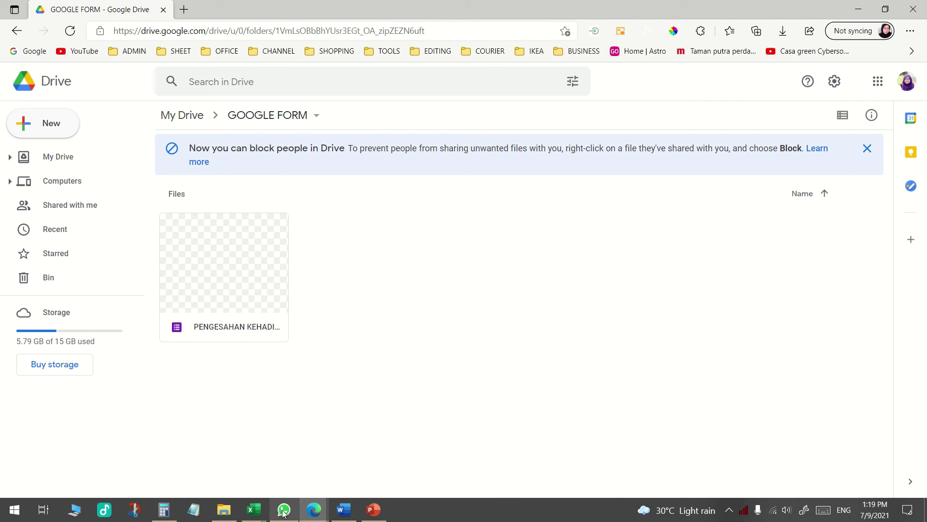
pyautogui.click(284, 509)
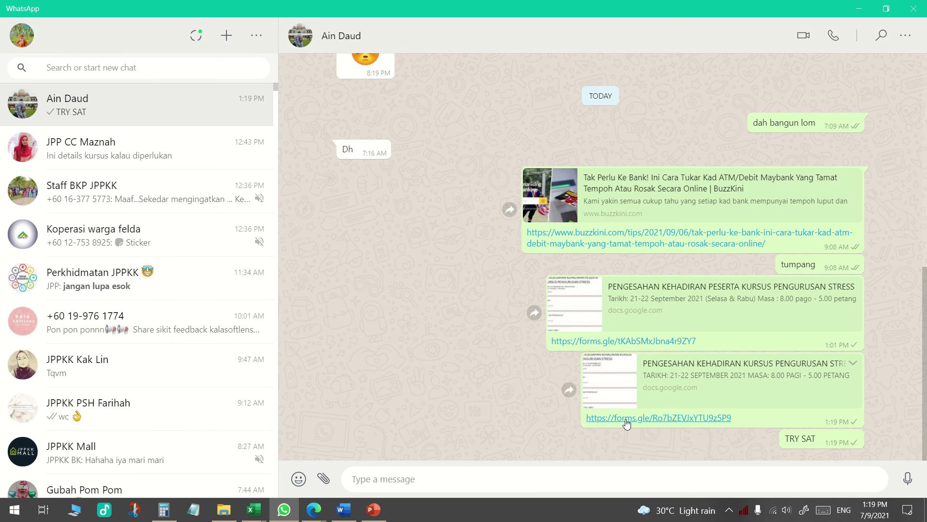
pyautogui.click(627, 418)
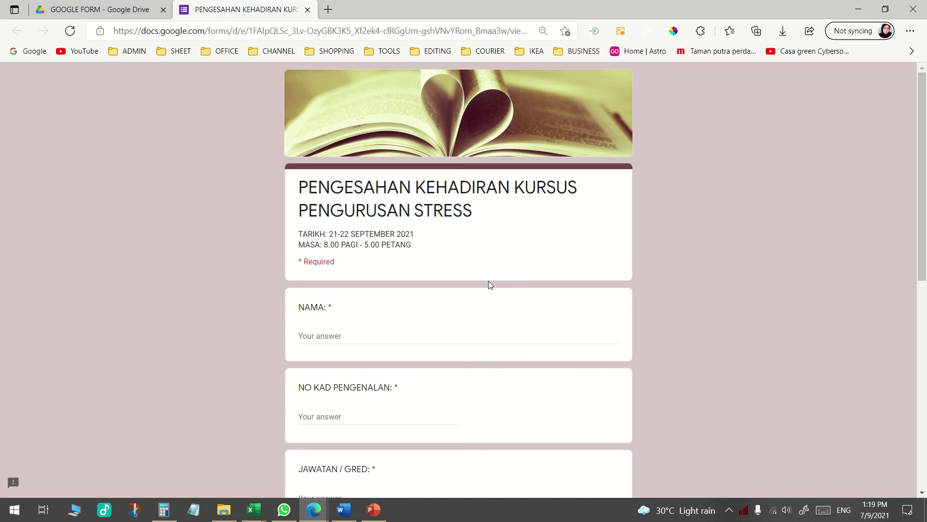
# Enter the respondent's full name in NAMA and their identity card number in NO KAD PENGENALAN
pyautogui.scroll(-3, 488, 283)
pyautogui.click(347, 203)
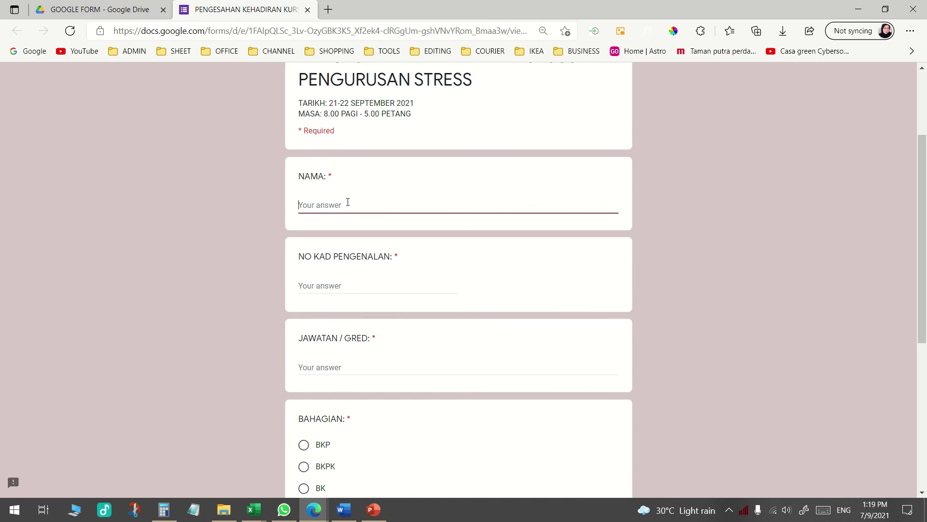
pyautogui.press('Return')
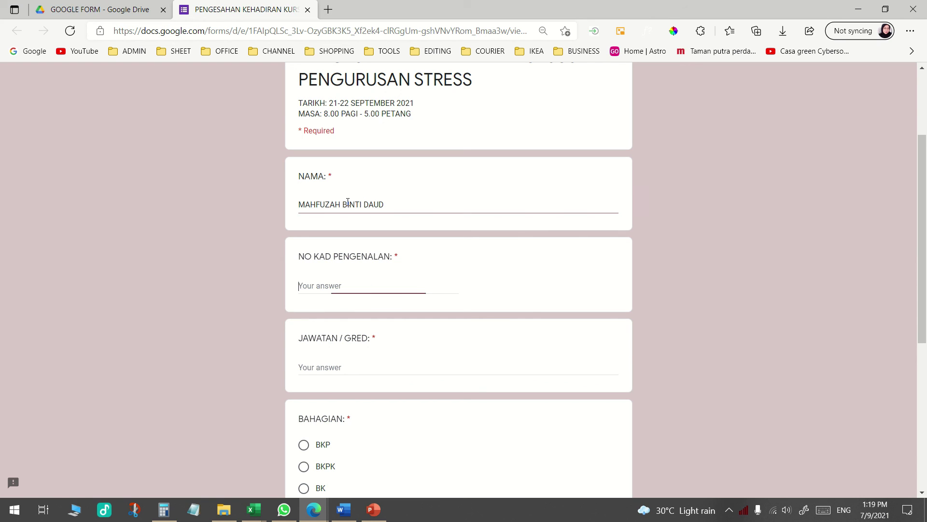
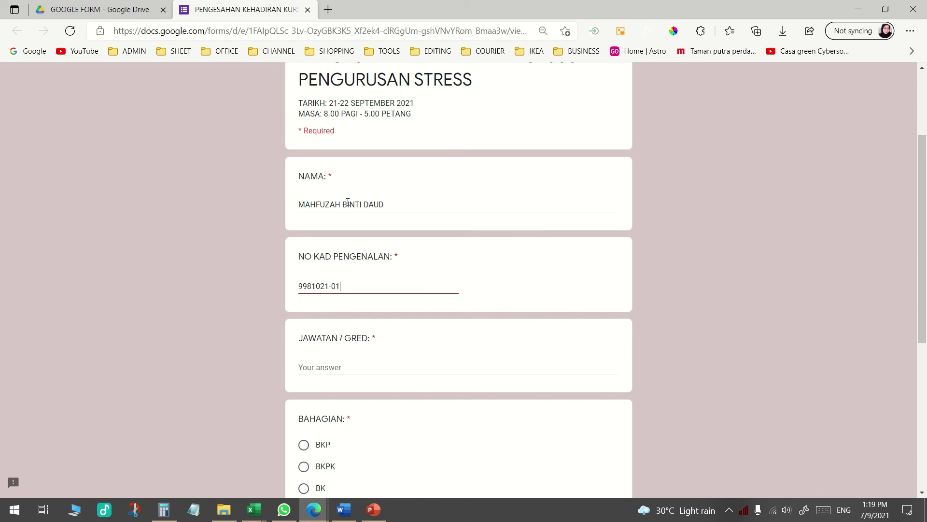
# Answer JAWATAN / GRED with 'MYSTEP / 29', pick division BKP, autofill phone and e-mail, and submit
pyautogui.scroll(-1, 331, 241)
pyautogui.click(374, 309)
pyautogui.write('MYS')
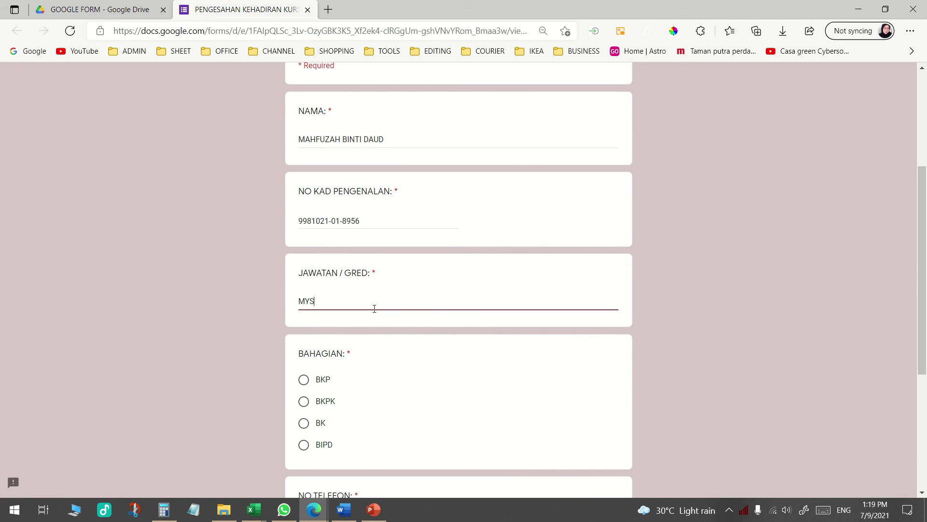
pyautogui.write('TEP / 29')
pyautogui.scroll(-3, 367, 309)
pyautogui.click(311, 256)
pyautogui.scroll(-2, 333, 294)
pyautogui.click(341, 287)
pyautogui.click(361, 365)
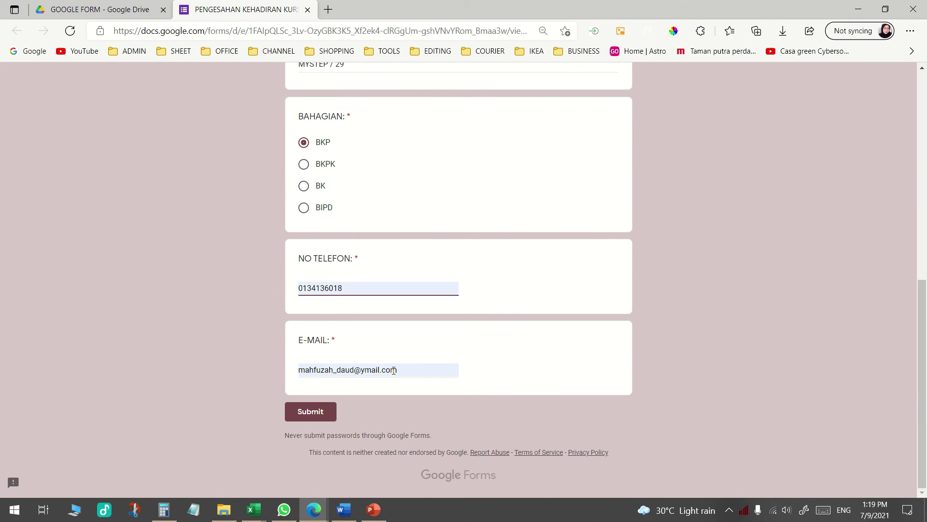
pyautogui.click(319, 411)
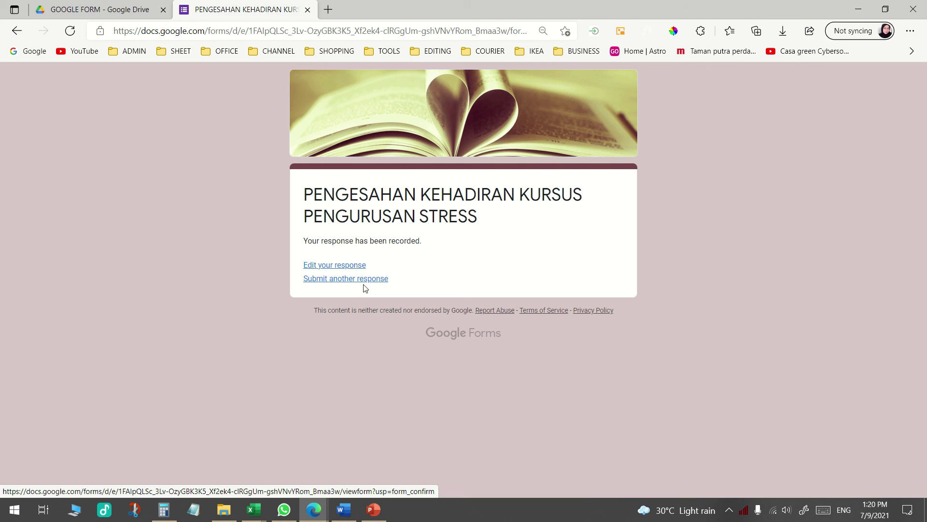
# Edit the submitted response to correct the NO KAD PENGENALAN answer, resubmit it, and close the form tab
pyautogui.click(351, 265)
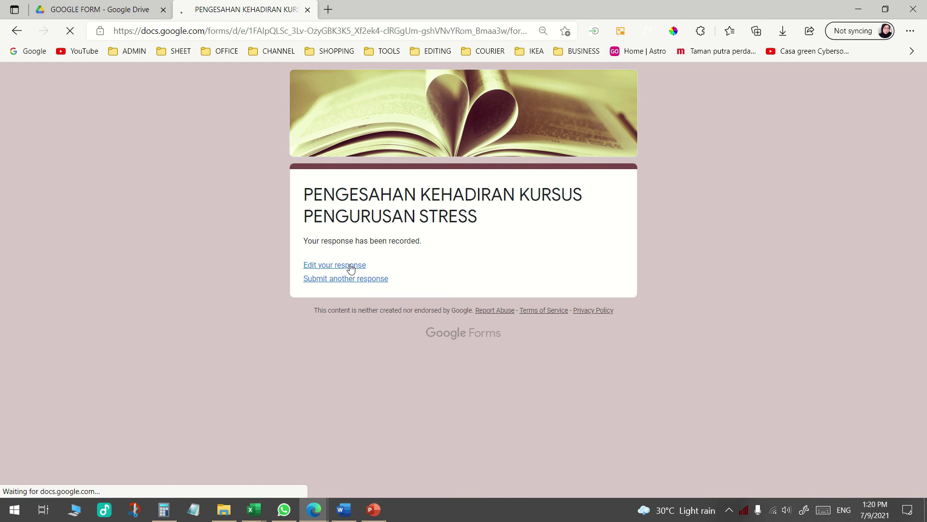
pyautogui.scroll(-3, 359, 312)
pyautogui.click(363, 288)
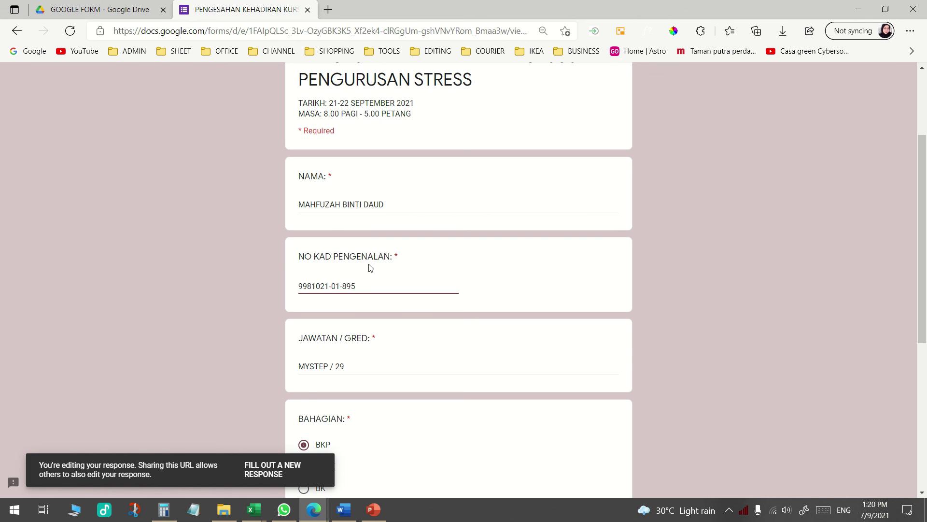
pyautogui.scroll(-5, 412, 386)
pyautogui.click(316, 415)
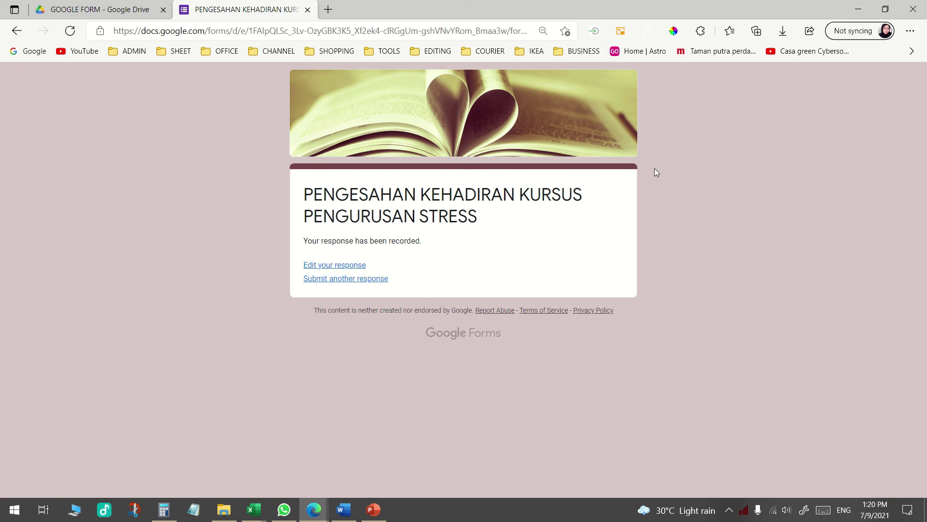
pyautogui.click(309, 10)
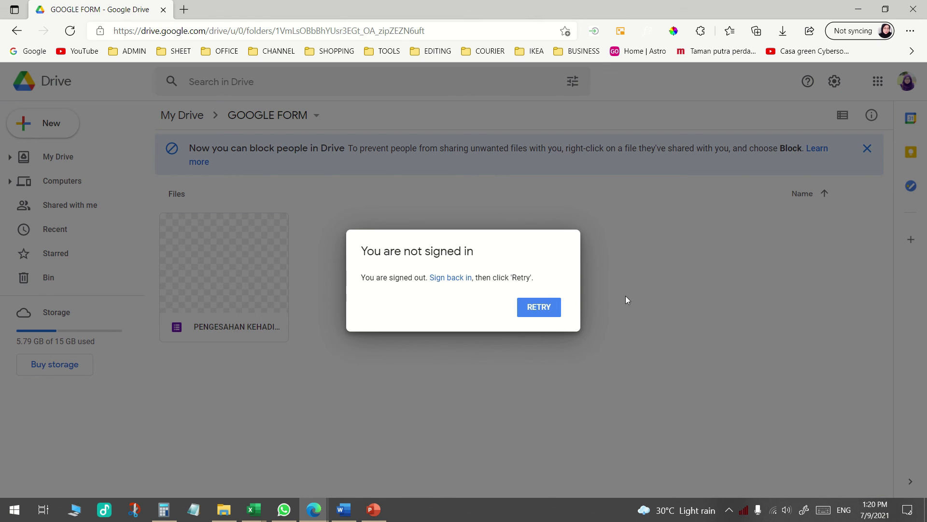
# Sign back in to the Google account and reopen the attendance form from the GOOGLE FORM folder in Drive
pyautogui.click(554, 310)
pyautogui.click(459, 279)
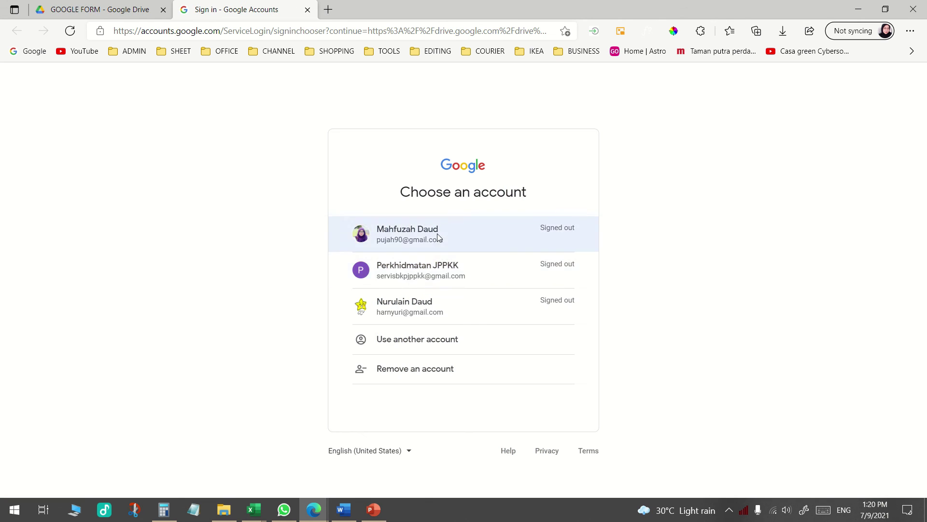
pyautogui.click(437, 234)
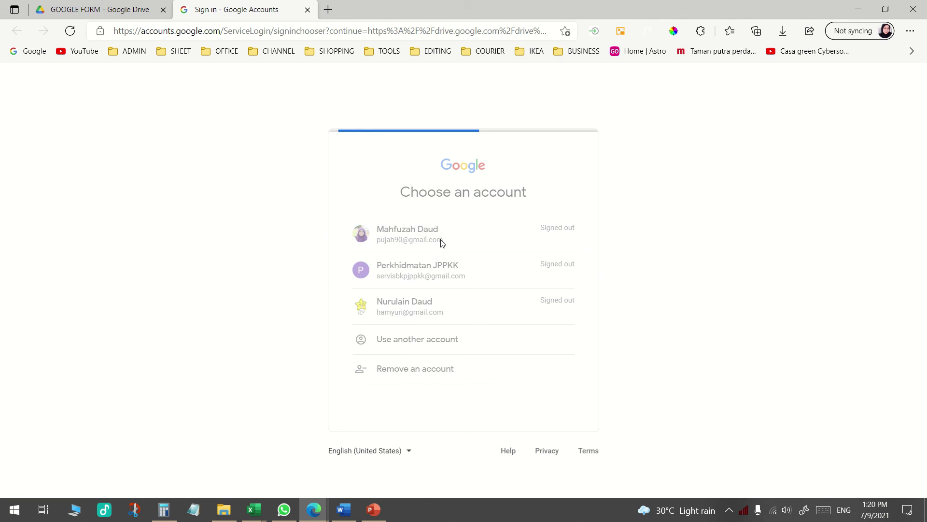
pyautogui.click(551, 347)
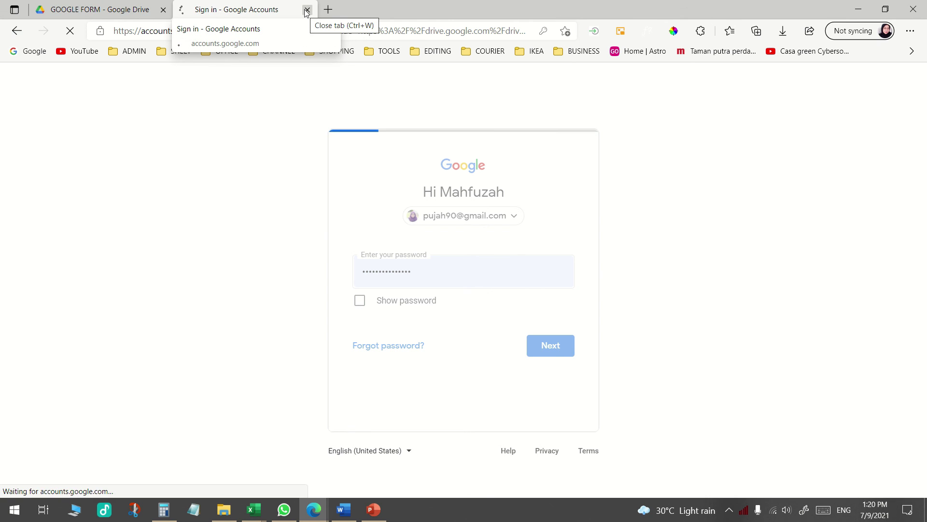
pyautogui.click(306, 9)
pyautogui.rightClick(408, 302)
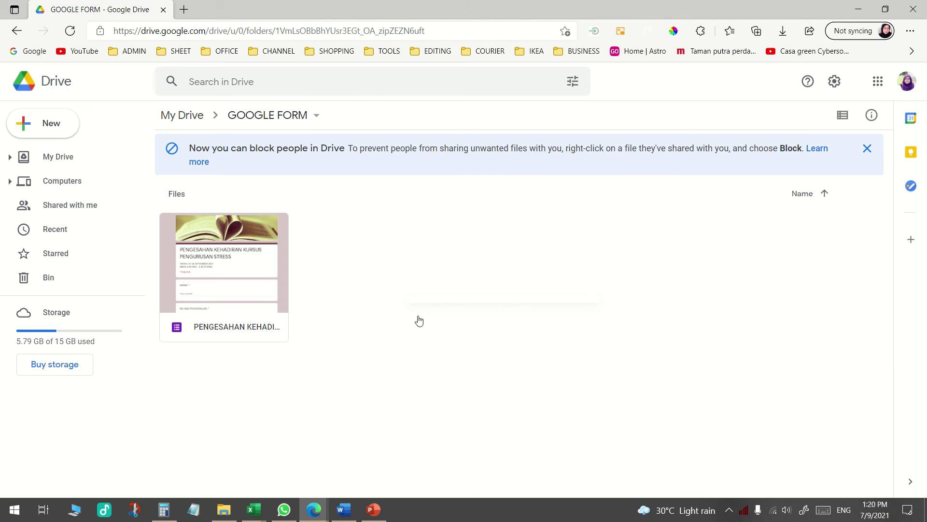
pyautogui.doubleClick(241, 259)
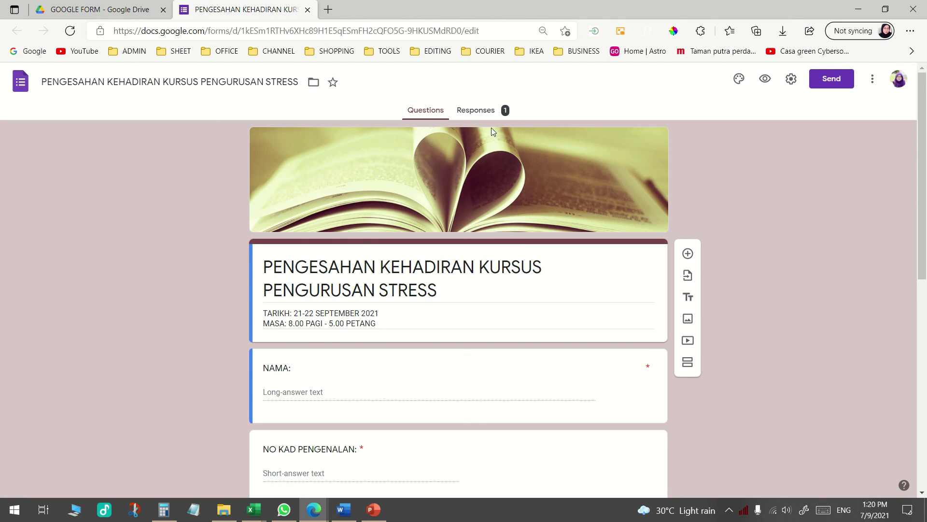
# Review the one recorded response in the Summary, Question and Individual views, then begin linking a spreadsheet
pyautogui.click(482, 109)
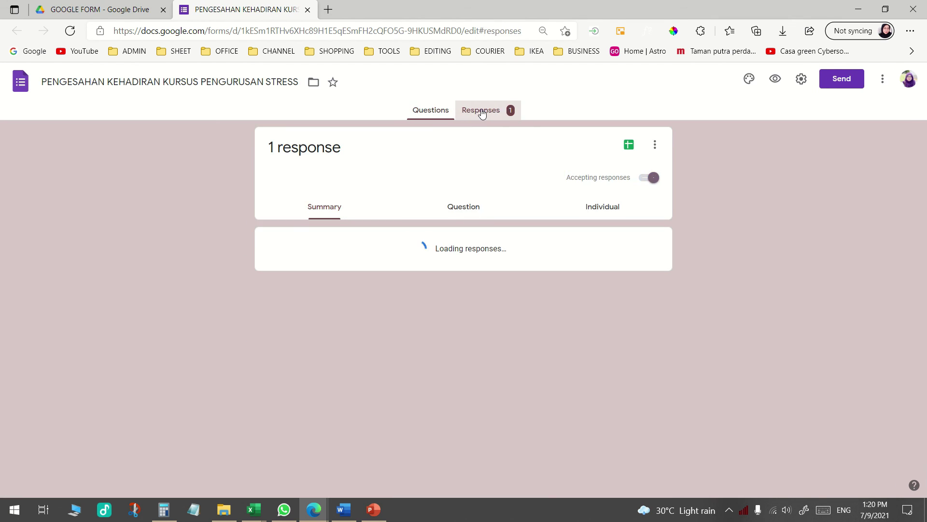
pyautogui.scroll(-3, 370, 180)
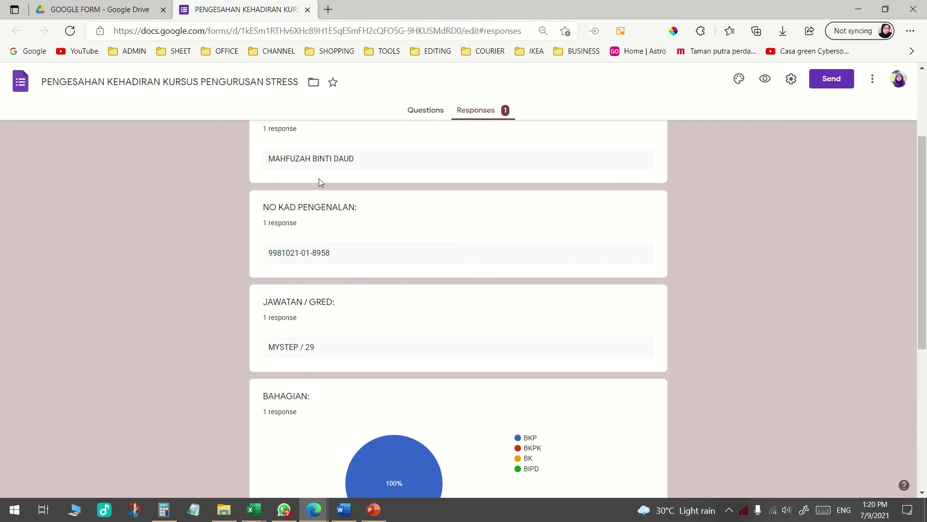
pyautogui.scroll(-3, 298, 252)
pyautogui.scroll(-3, 303, 312)
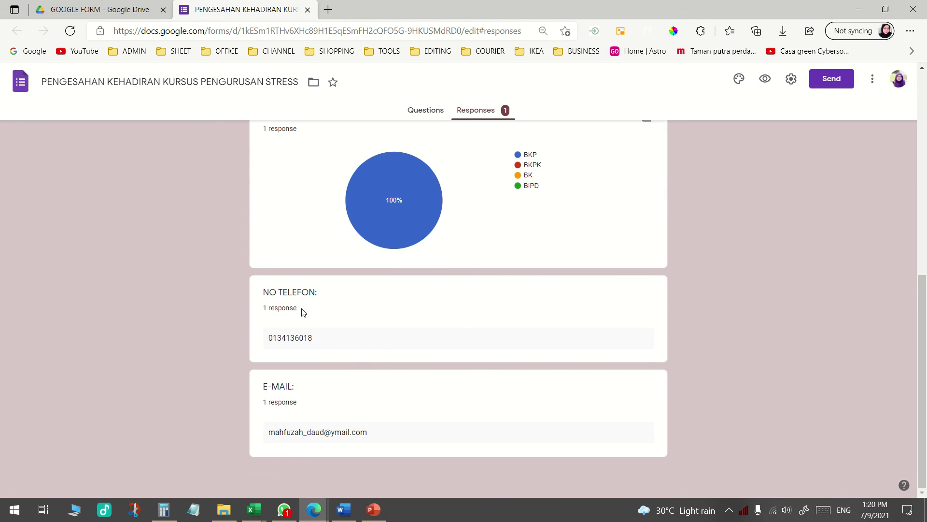
pyautogui.scroll(10, 346, 382)
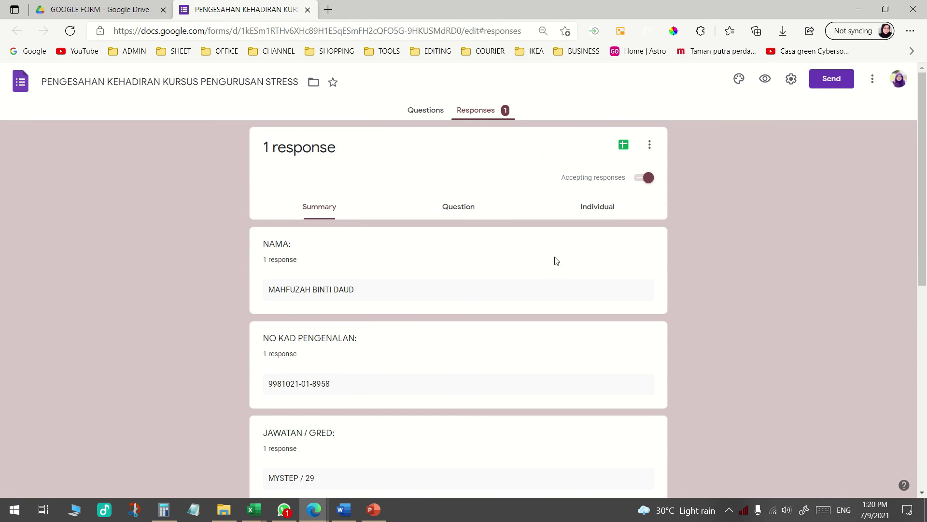
pyautogui.click(467, 209)
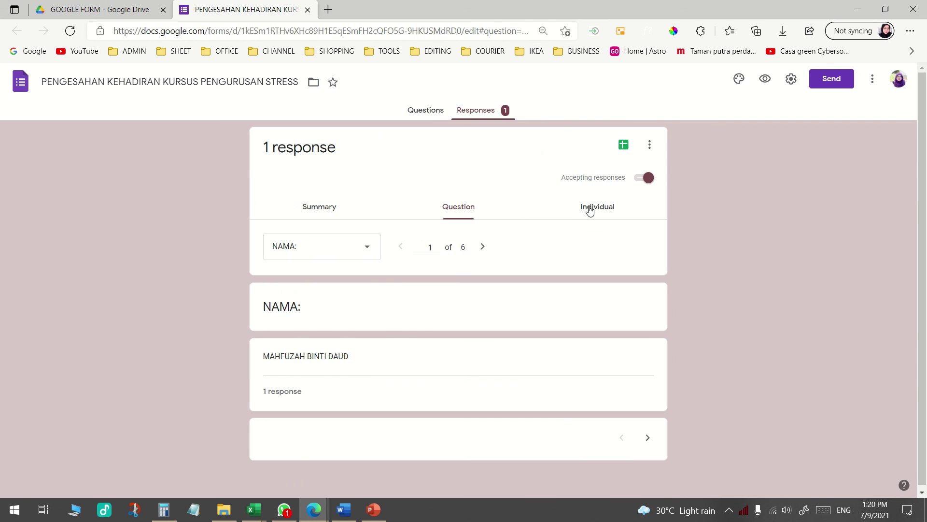
pyautogui.click(590, 211)
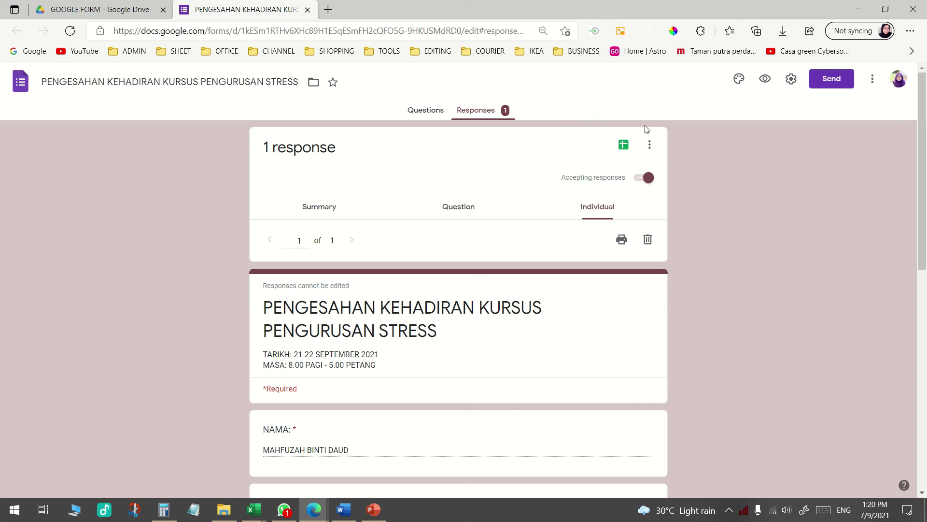
pyautogui.click(625, 146)
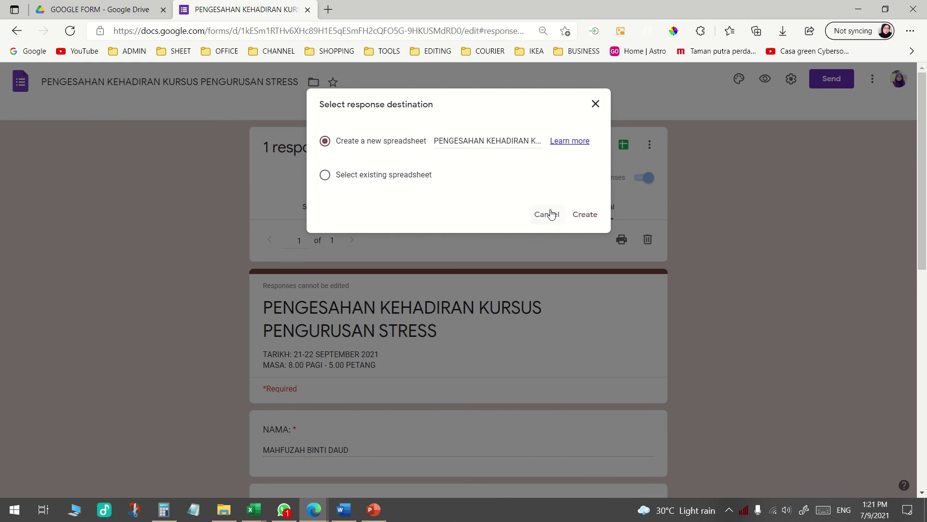
# Create the new linked sheet 'PENGESAHAN KEHADIRAN KURSUS PENGURUSAN STRESS (Responses)' and check its NAMA column
pyautogui.click(585, 214)
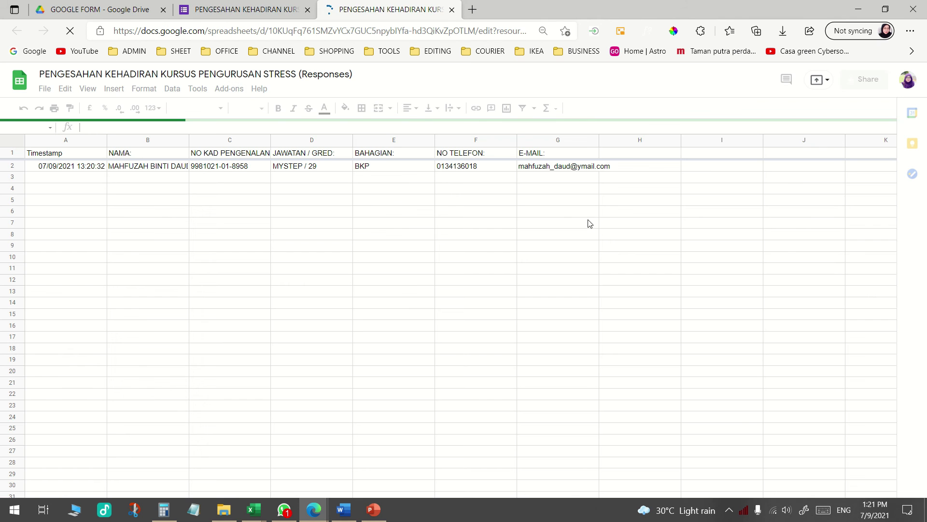
pyautogui.click(136, 139)
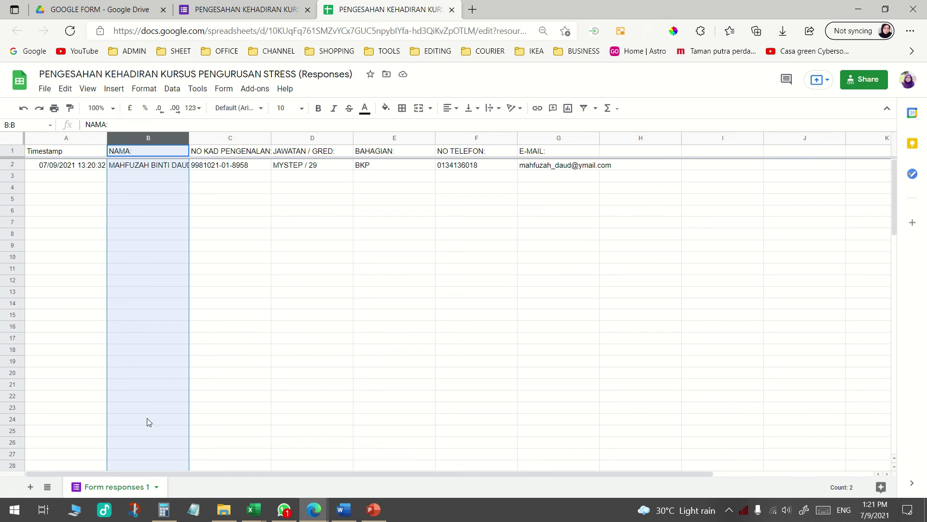
pyautogui.click(495, 226)
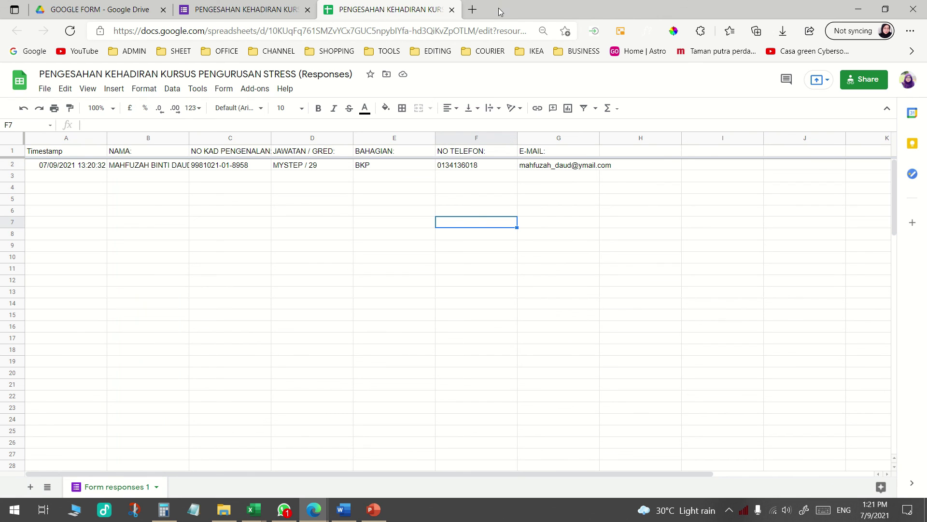